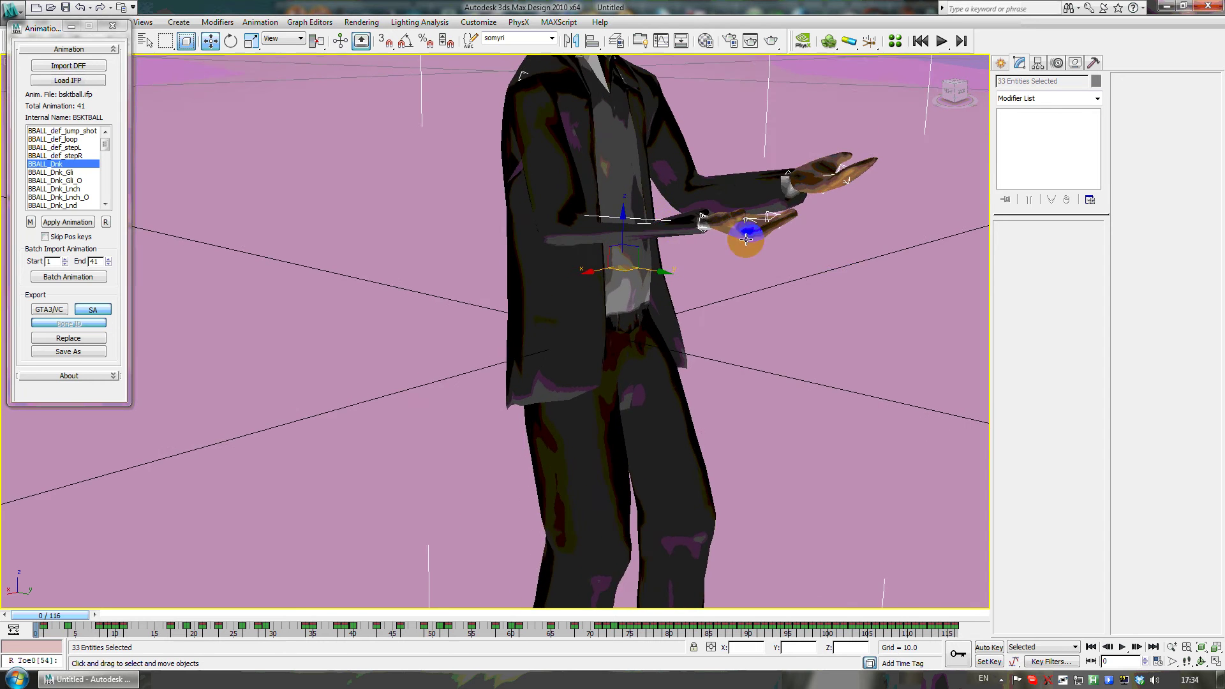
Examine the suited character's pose at frame 0 from the front and from the side
middle_click_drag(727, 364, 539, 580)
scroll(648, 276, "down", 1)
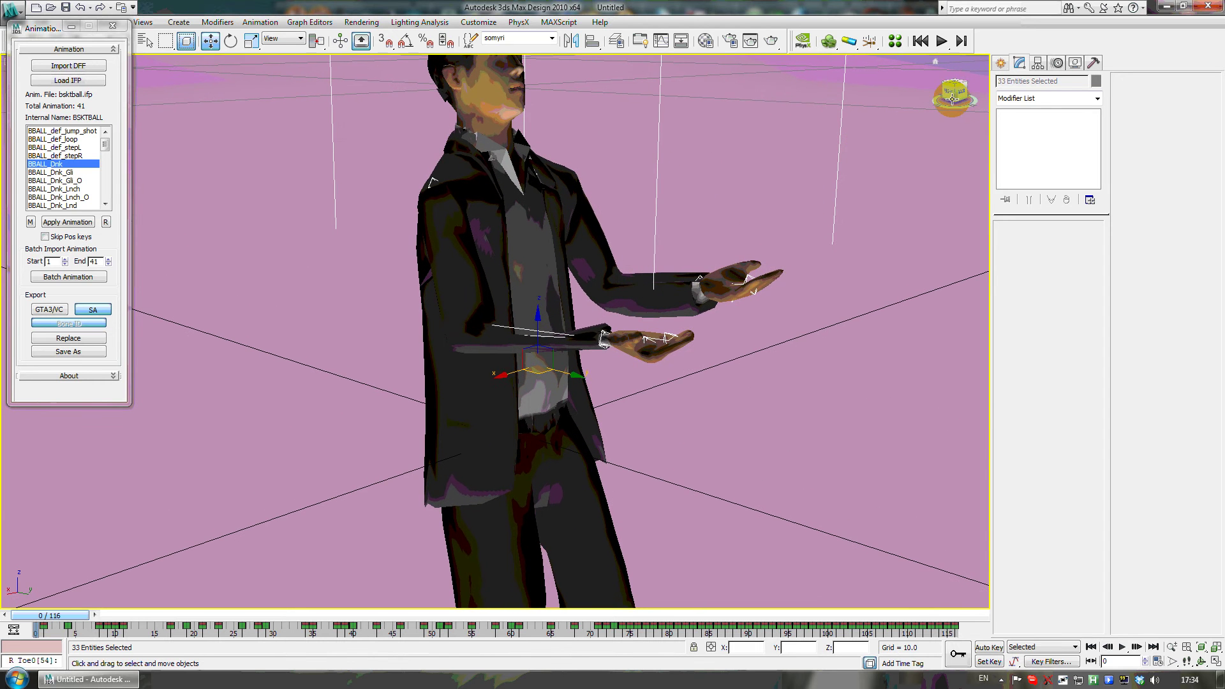
mouse_move(958, 90)
left_mouse_down()
mouse_move(891, 104)
mouse_move(955, 94)
left_mouse_up()
middle_click_drag(708, 247, 421, 314)
middle_click_drag(258, 267, 483, 307)
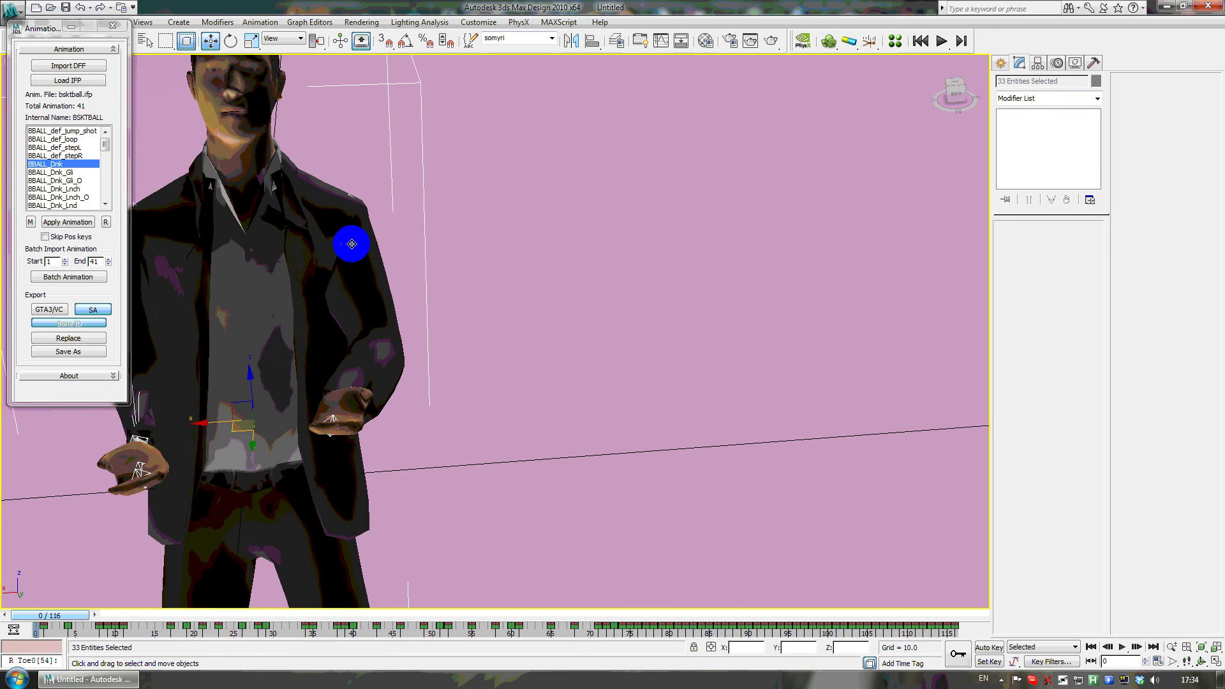
middle_click_drag(351, 243, 595, 305)
scroll(612, 210, "down", 5)
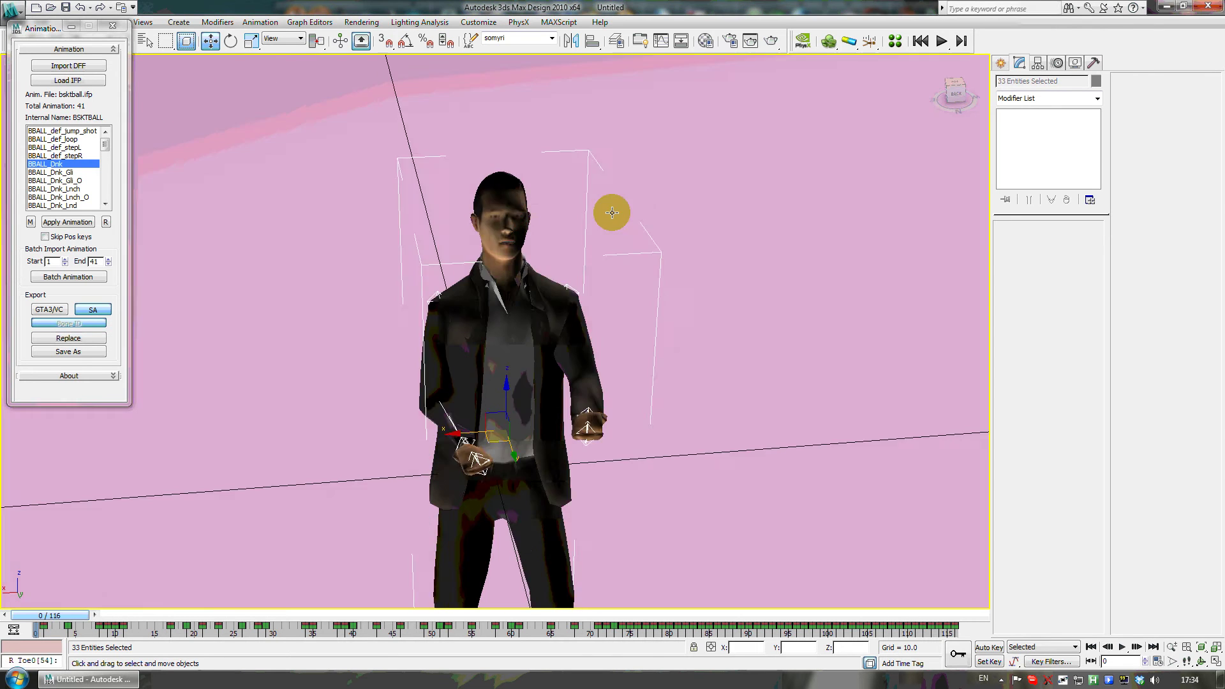
left_click_drag(957, 94, 785, 95)
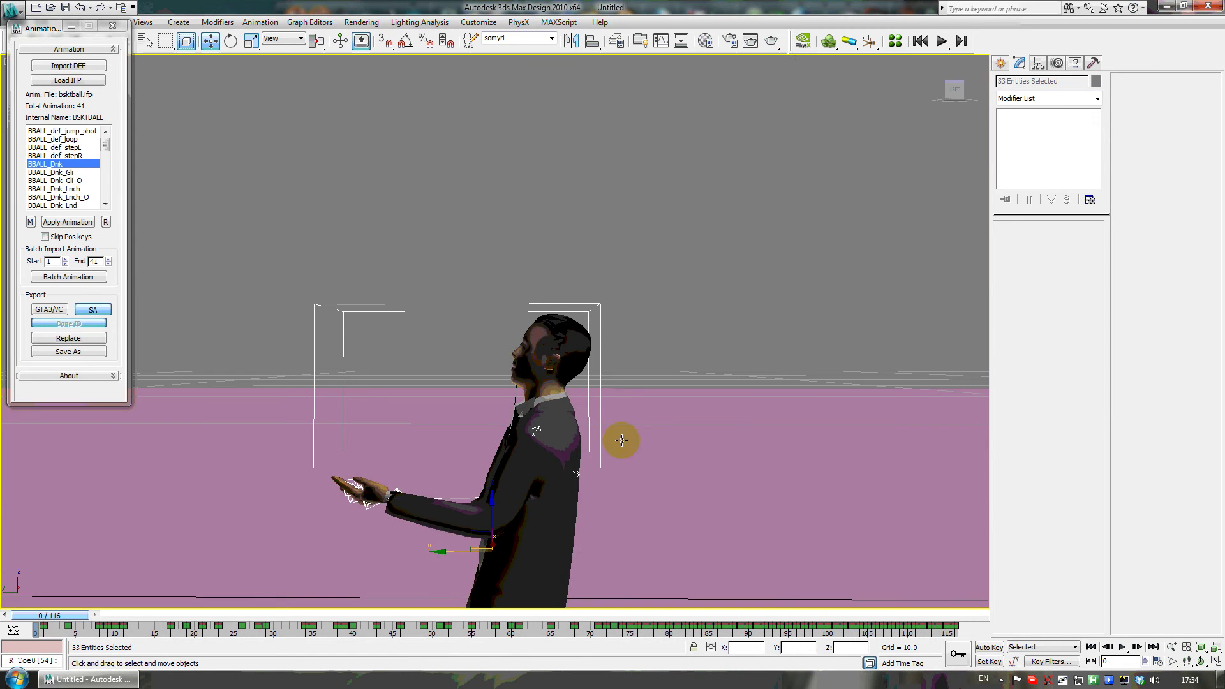
middle_click_drag(413, 523, 561, 401)
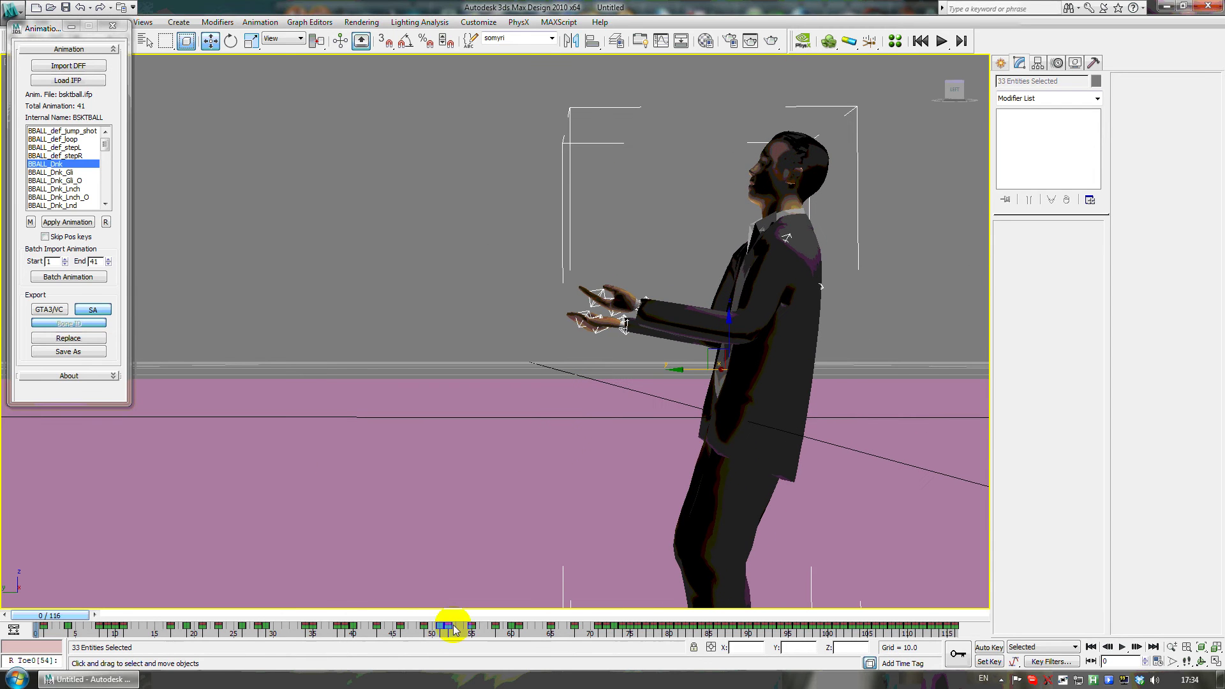
Play through the BBALL_Dnk animation to frame 116 and go back to frame 70, viewing the whole character from the side
left_click_drag(46, 619, 946, 618)
key("w")
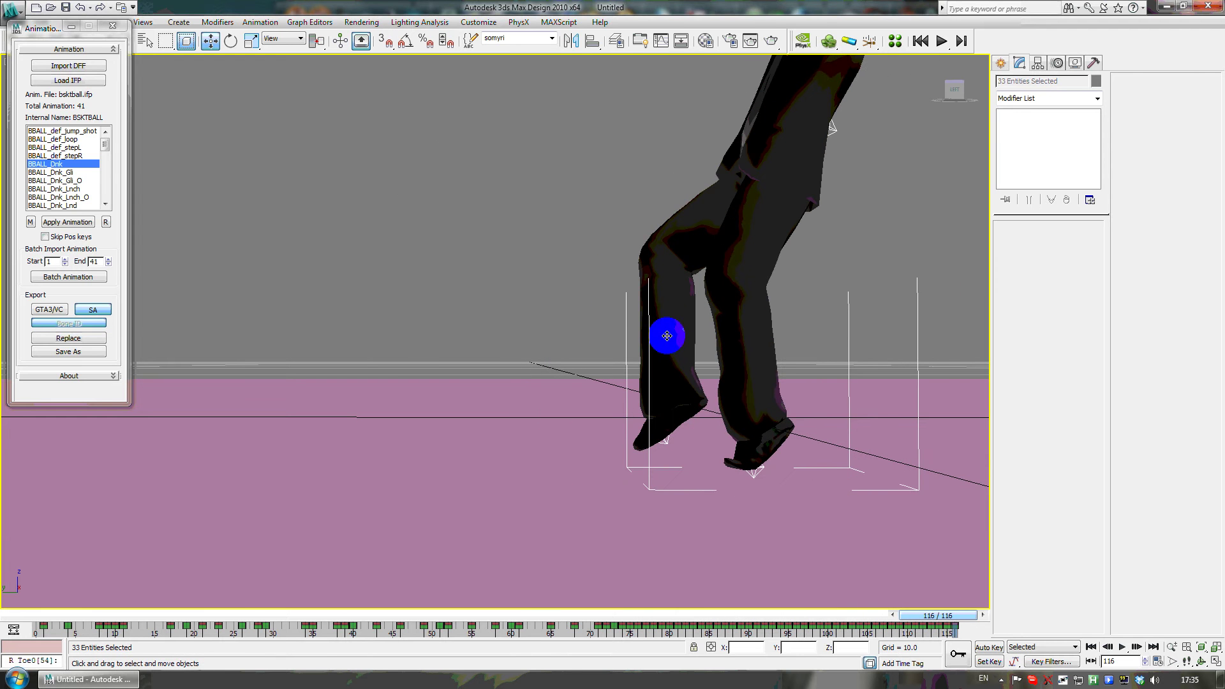
scroll(666, 335, "down", 3)
middle_click_drag(667, 335, 647, 439)
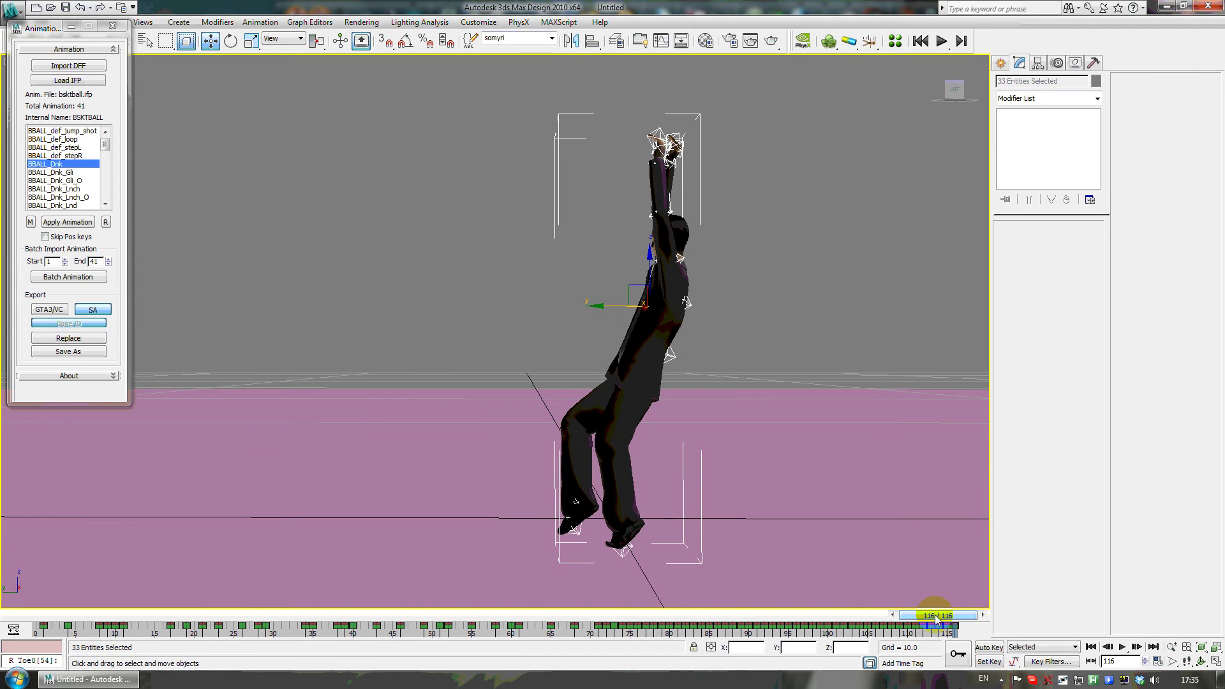
left_click_drag(936, 618, 588, 619)
key("w")
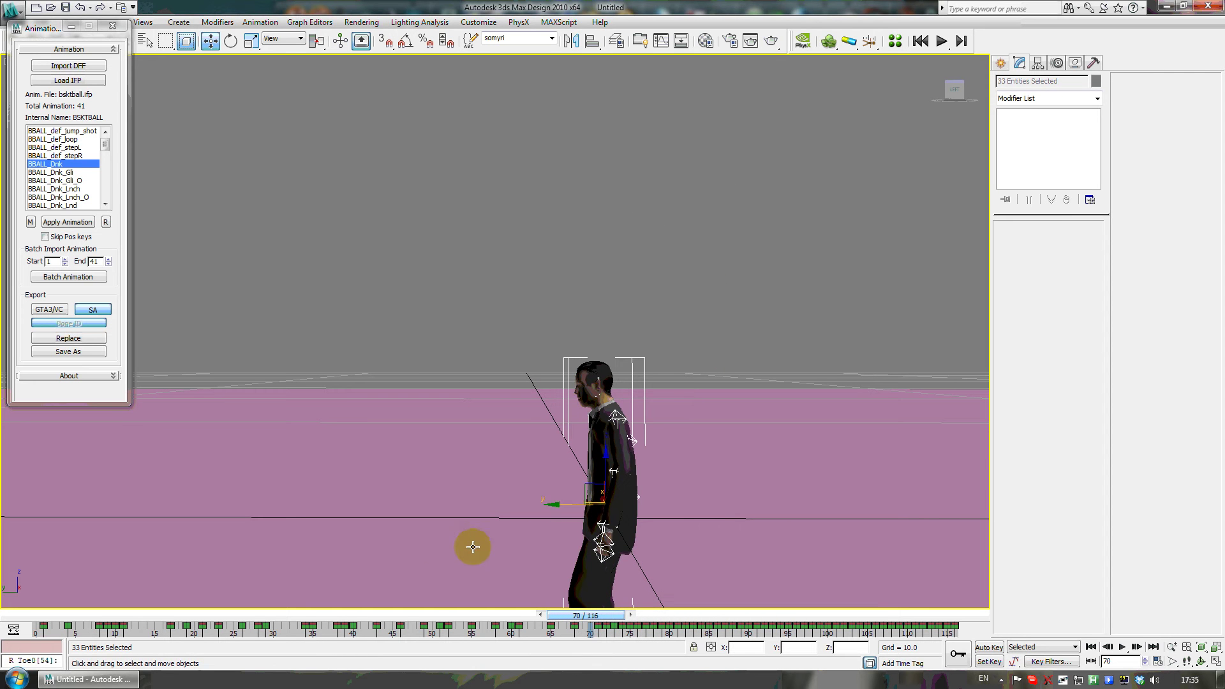
Move the selected character backwards along the Y axis, then run the animation to its end and return to frame 0
left_click_drag(592, 506, 901, 503)
left_click_drag(576, 617, 931, 617)
left_click_drag(858, 625, 35, 622)
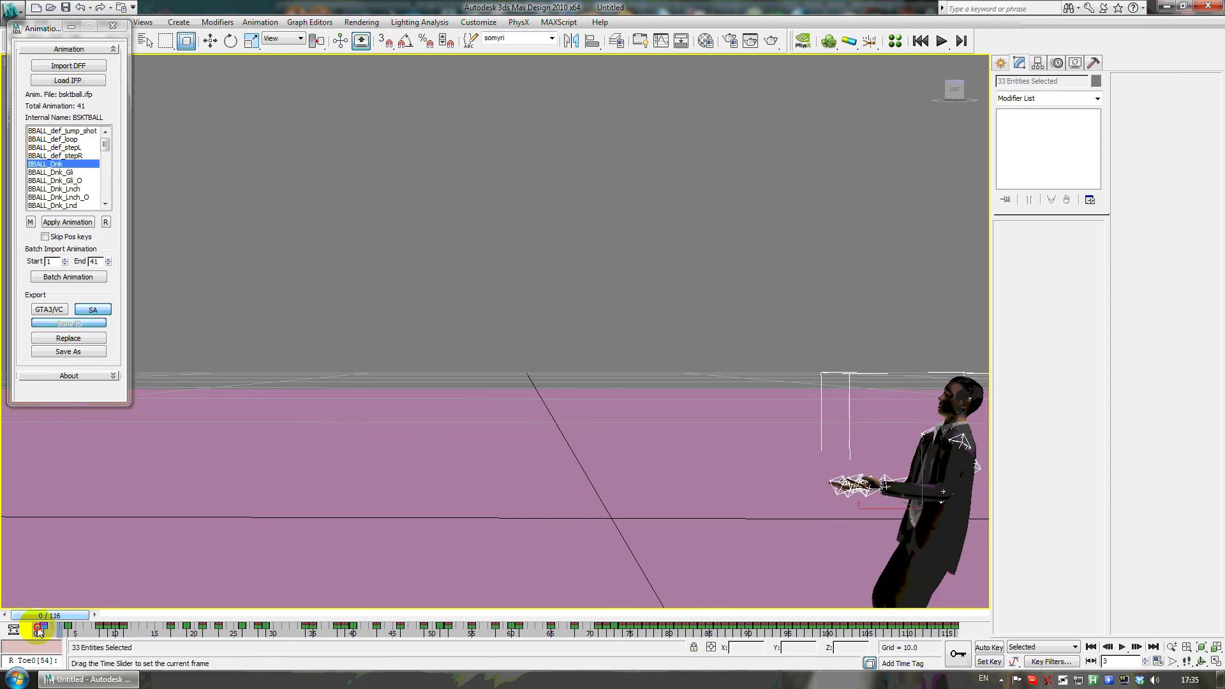
key("w")
middle_click_drag(825, 416, 574, 321)
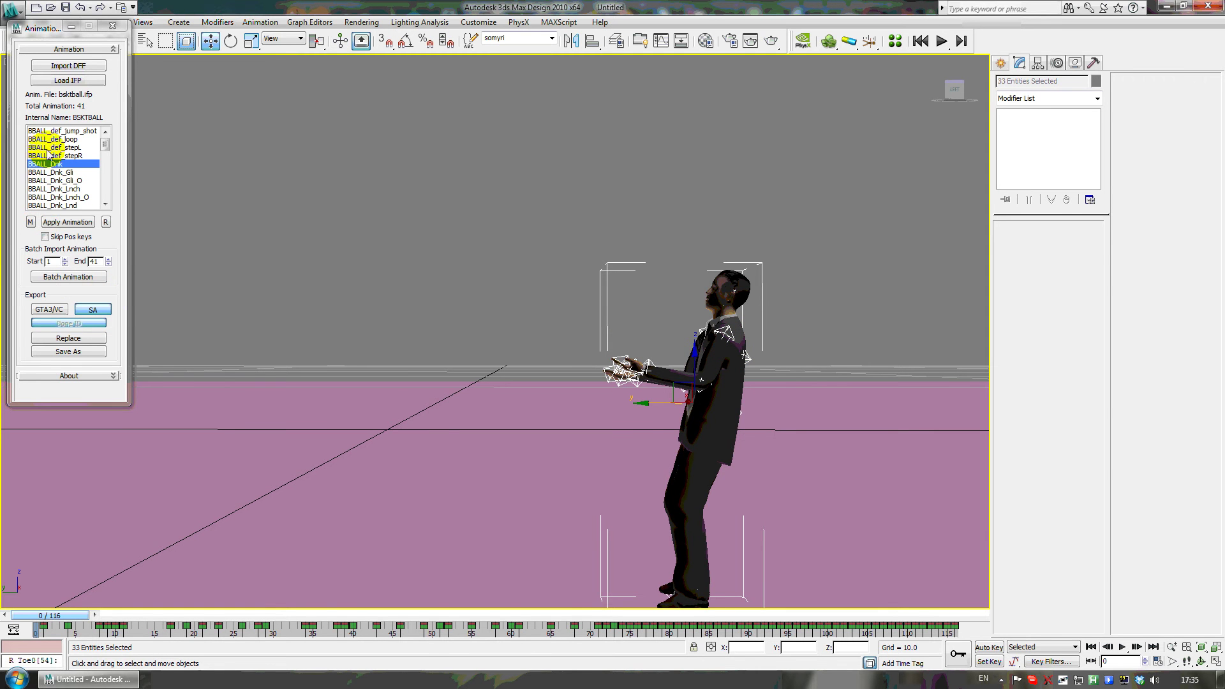
Switch to the desktop, open the IFP files folder and select bcesa4w.ifp
left_click(104, 680)
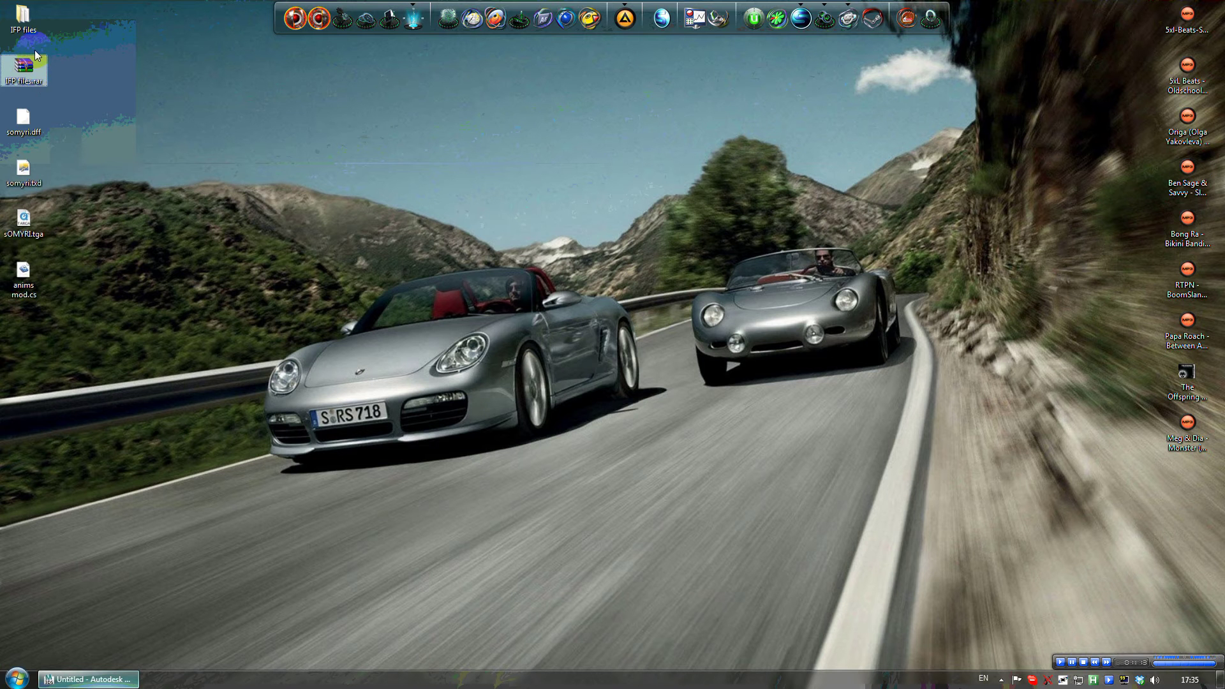
double_click(23, 16)
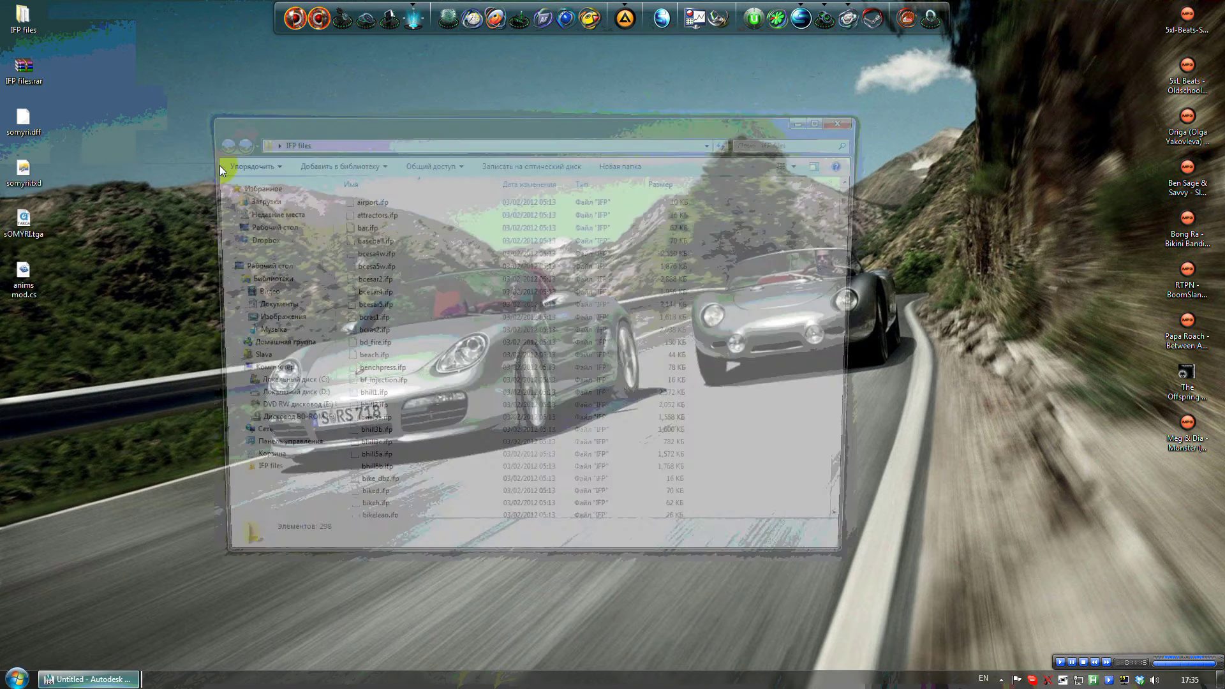
scroll(597, 239, "down", 3)
left_click_drag(860, 205, 851, 169)
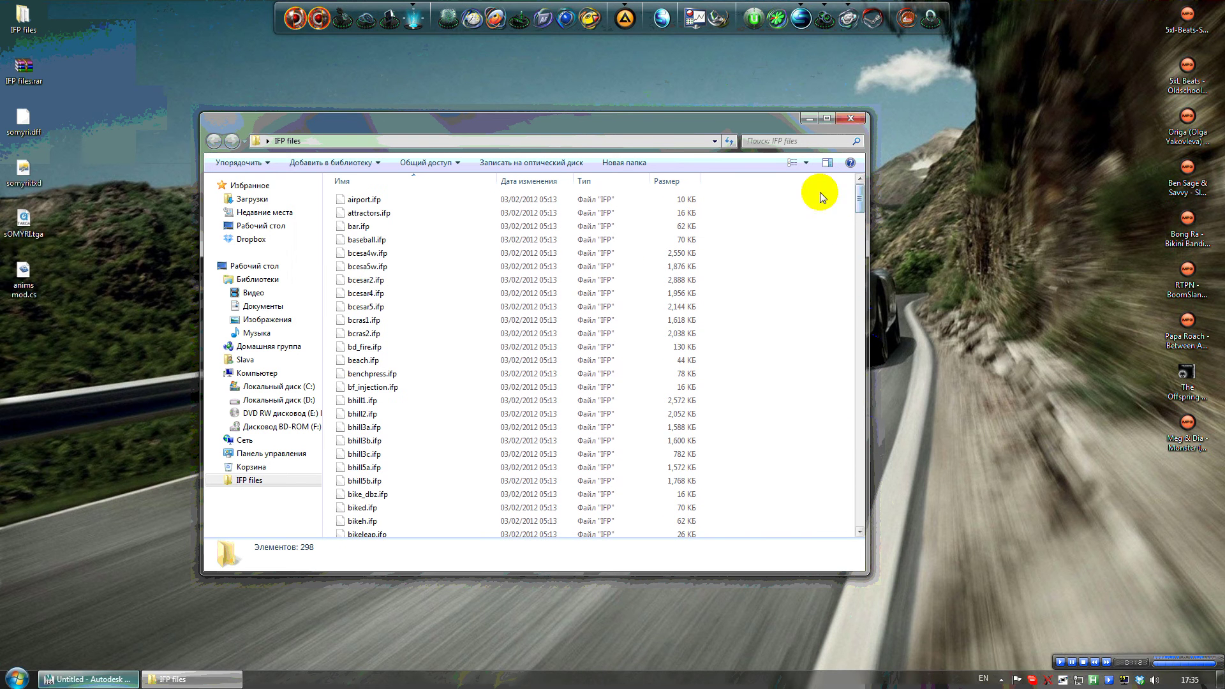
left_click(362, 255)
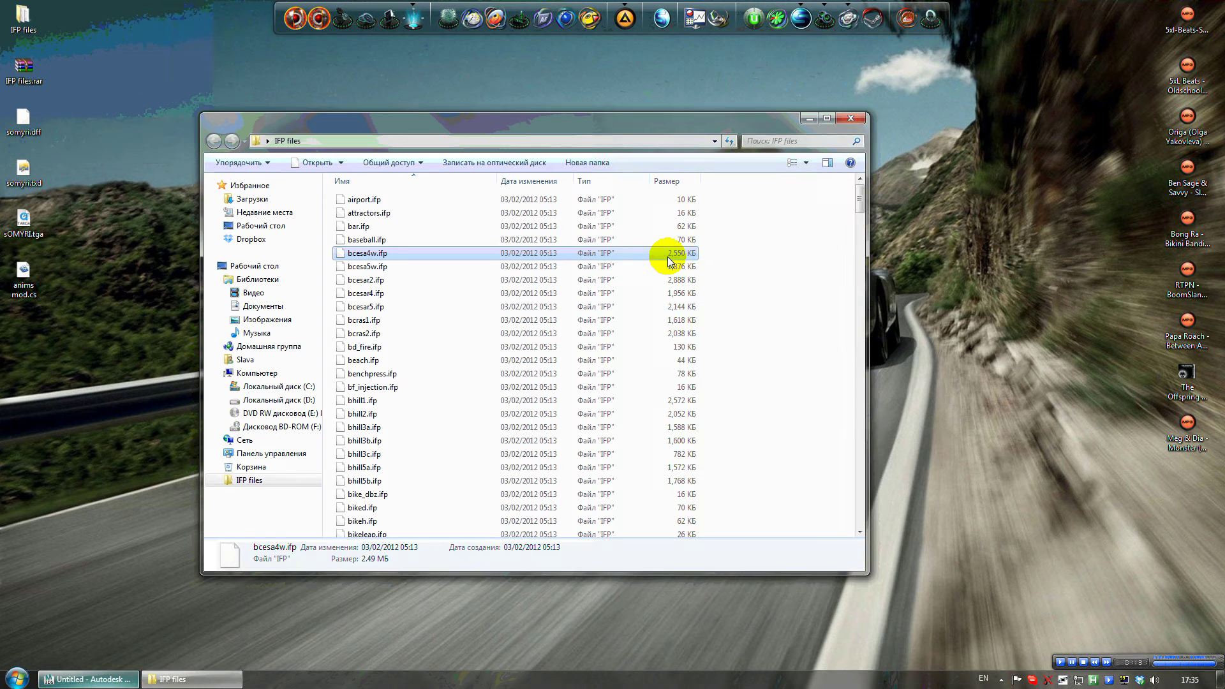
Open cuts.img from the GTA San Andreas anim folder in Crazy IMG Editor and sort its entries by type
left_click(369, 29)
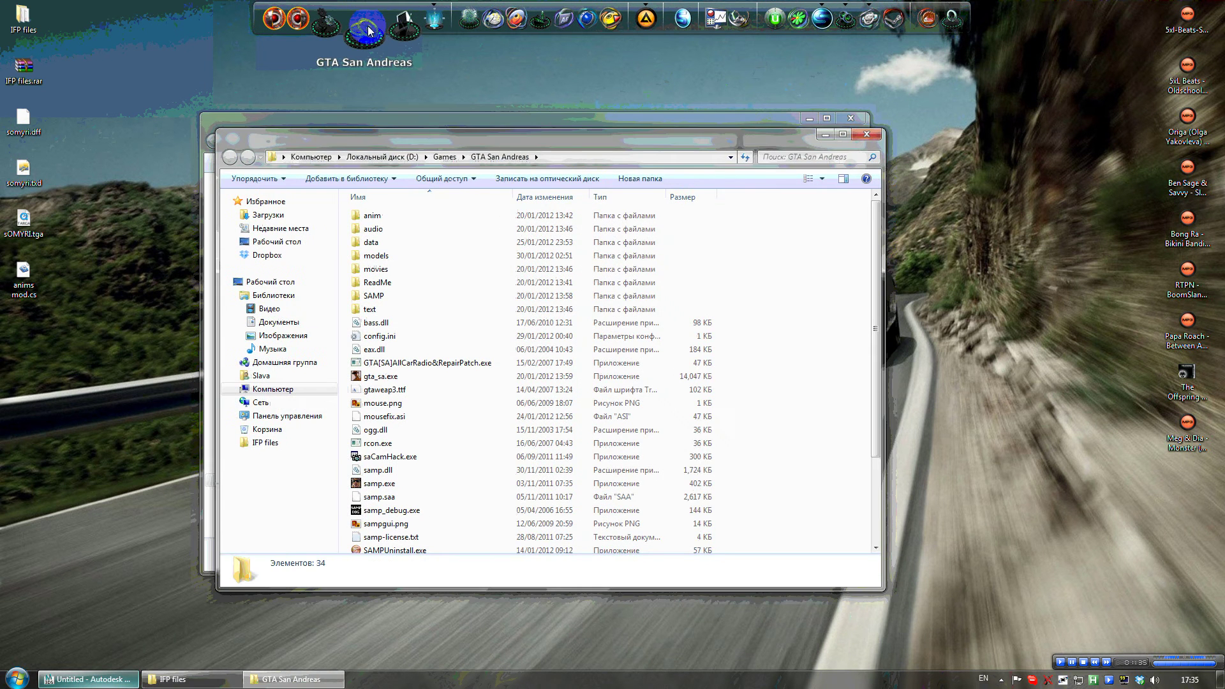
double_click(395, 215)
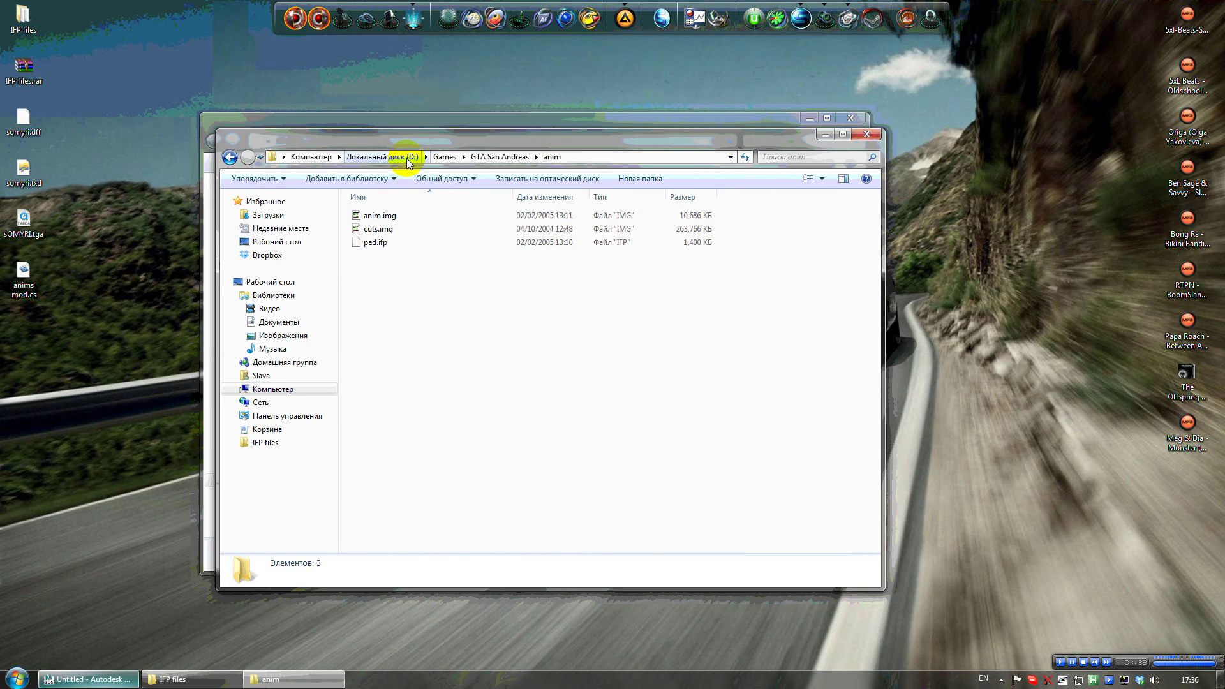
left_click_drag(432, 142, 661, 128)
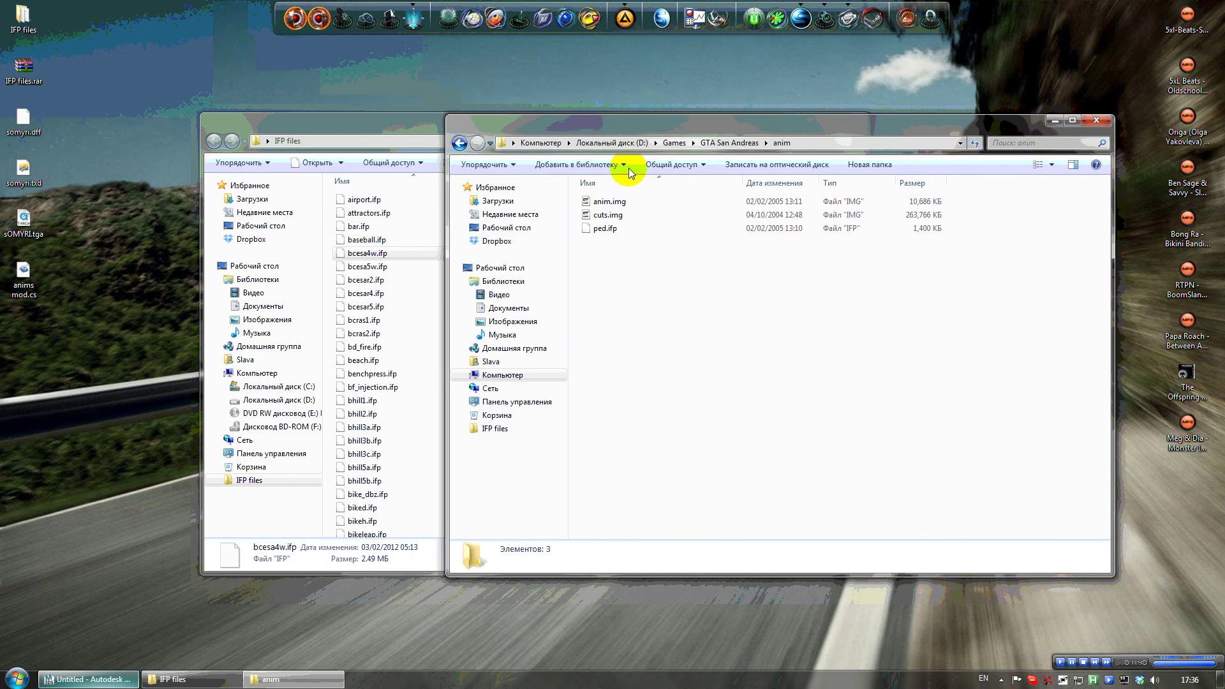
double_click(603, 215)
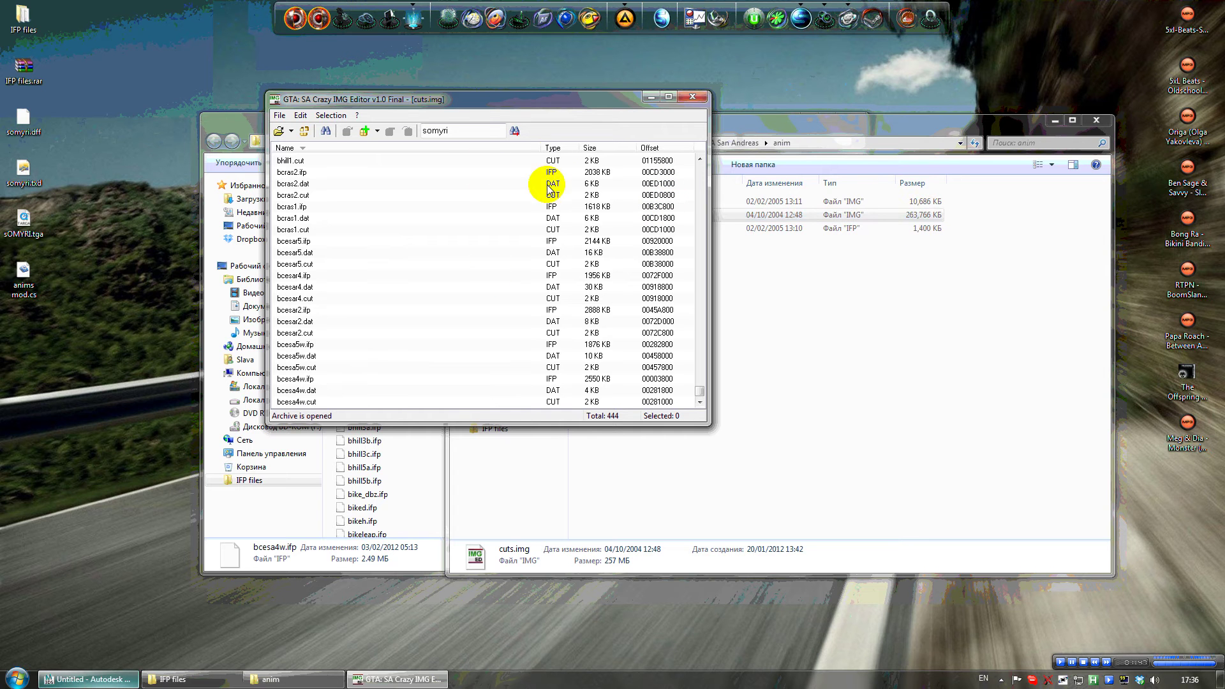
left_click(552, 148)
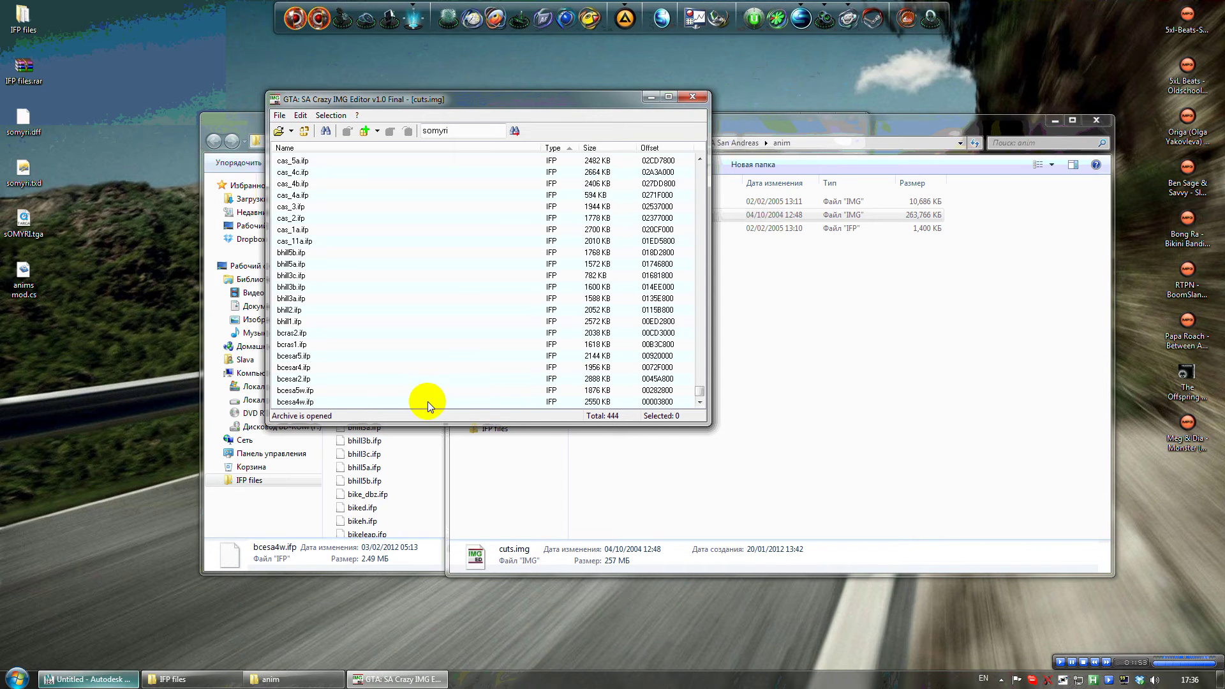
Look through the IFP entries in cuts.img, marking them from the list's end and from zero_4.ifp downwards, and close the archive
left_click_drag(366, 402, 275, 173)
scroll(522, 210, "up", 15)
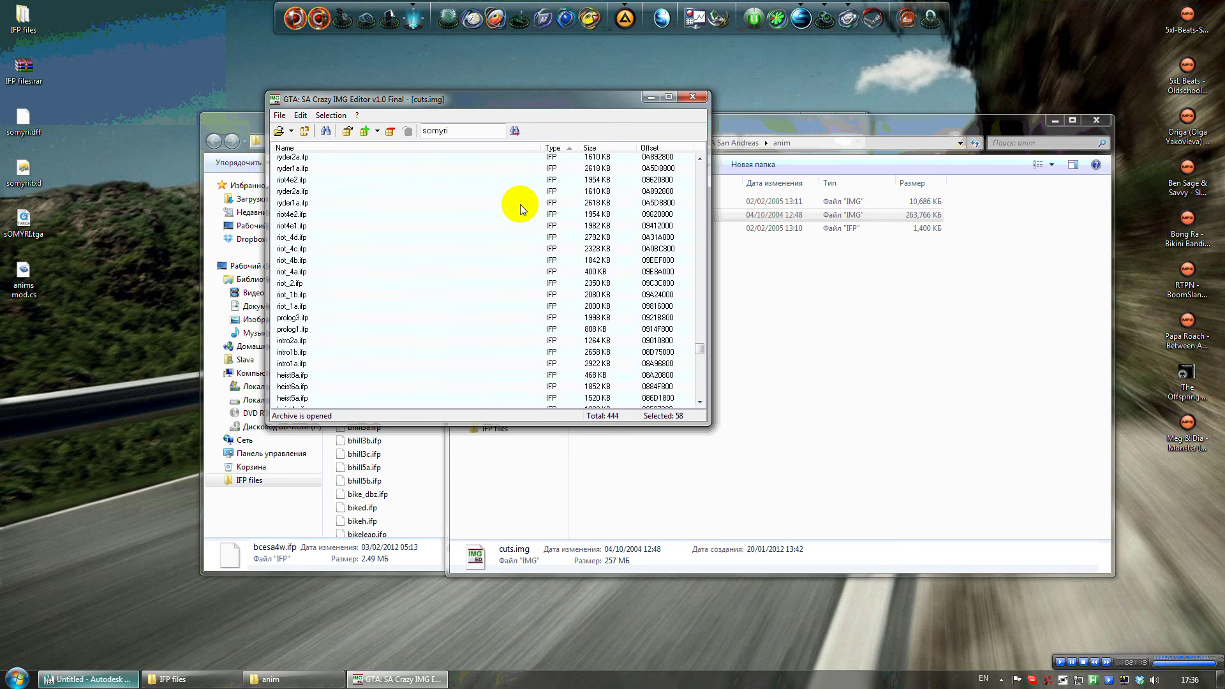
scroll(538, 198, "up", 15)
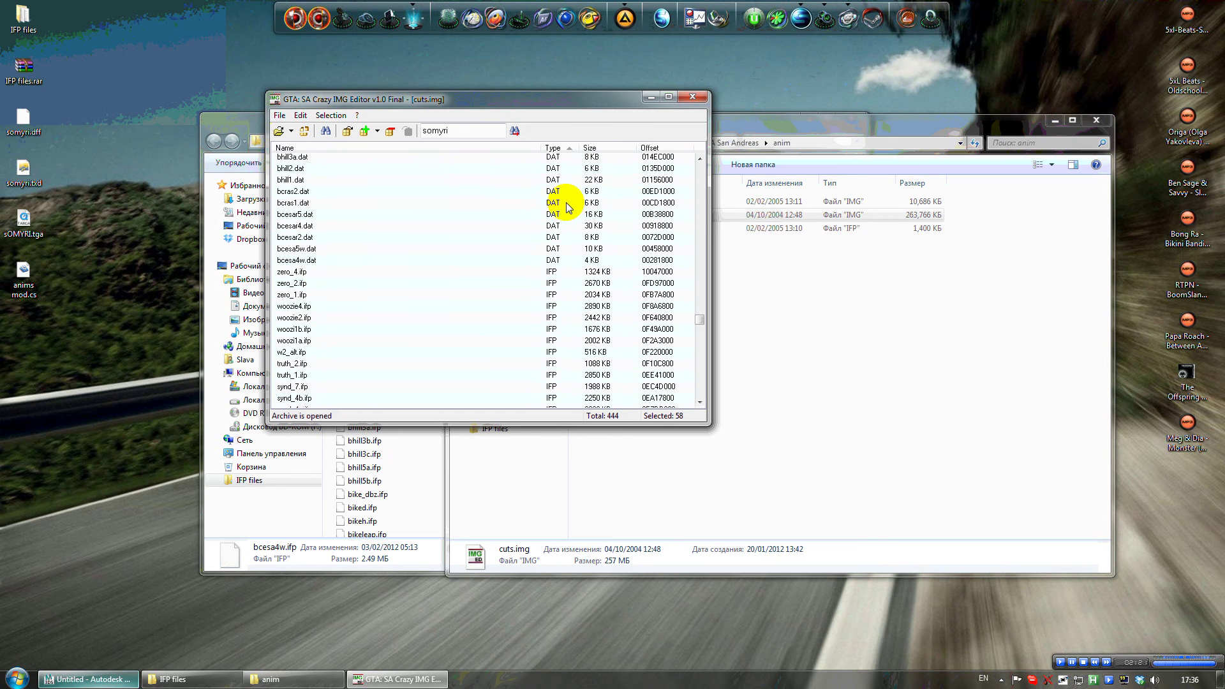
left_click_drag(336, 275, 264, 409, "ctrl")
left_click(284, 275, "ctrl")
scroll(387, 272, "down", 8)
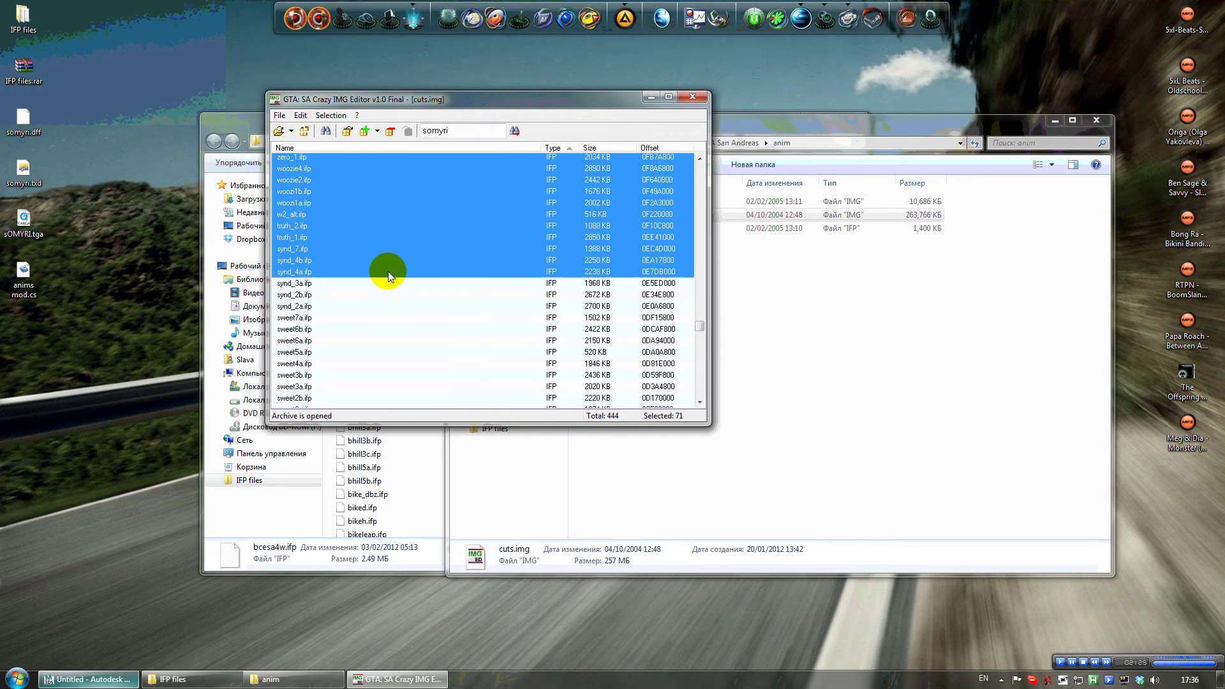
scroll(350, 220, "up", 1)
left_click_drag(326, 185, 242, 418, "ctrl")
left_click(296, 179, "ctrl")
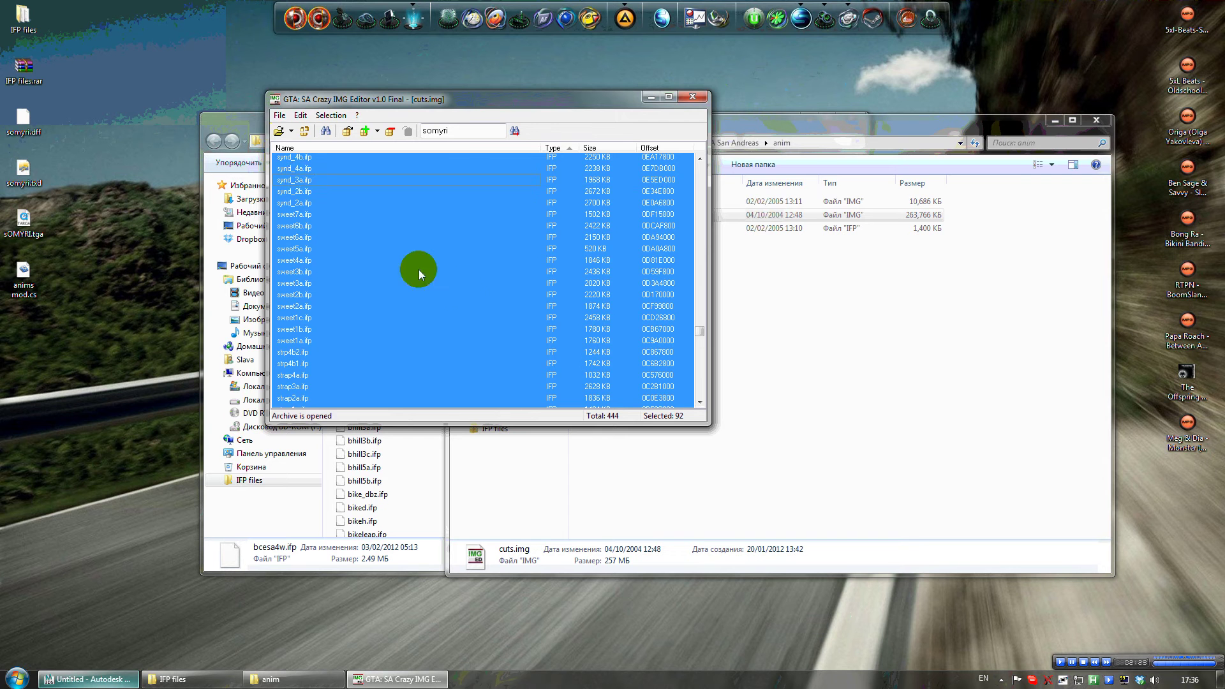
scroll(457, 294, "down", 7)
left_click(686, 99)
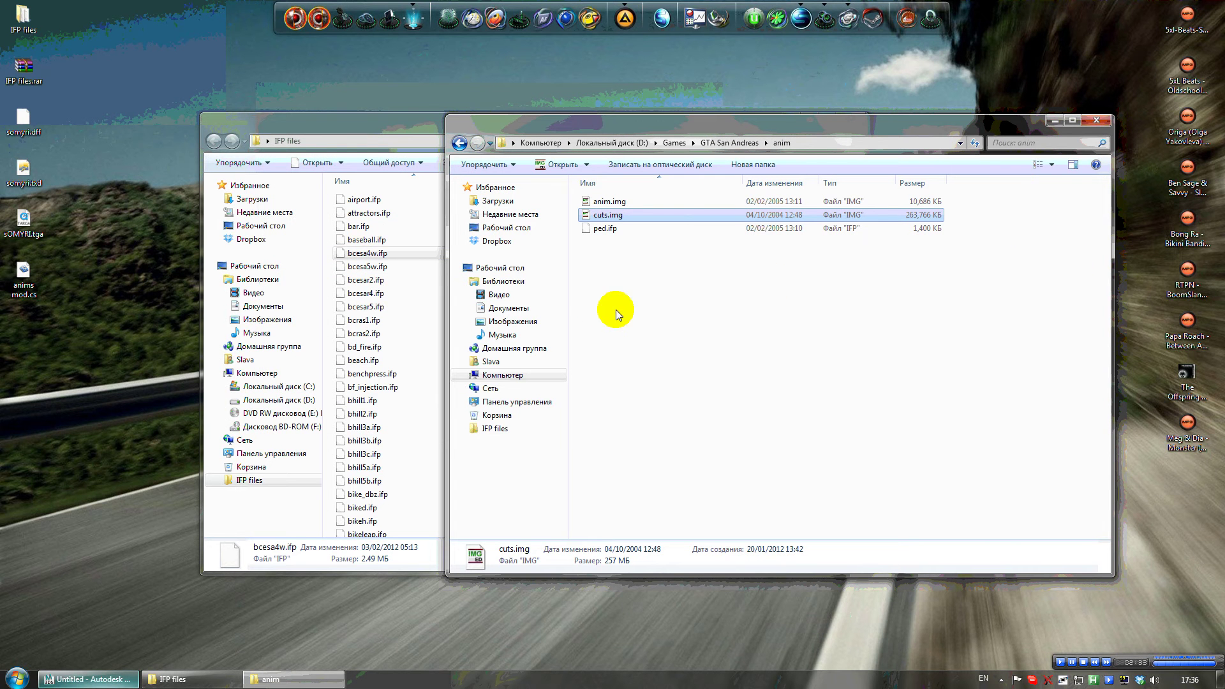
Open gta3.img from the GTA San Andreas models folder
left_click(459, 143)
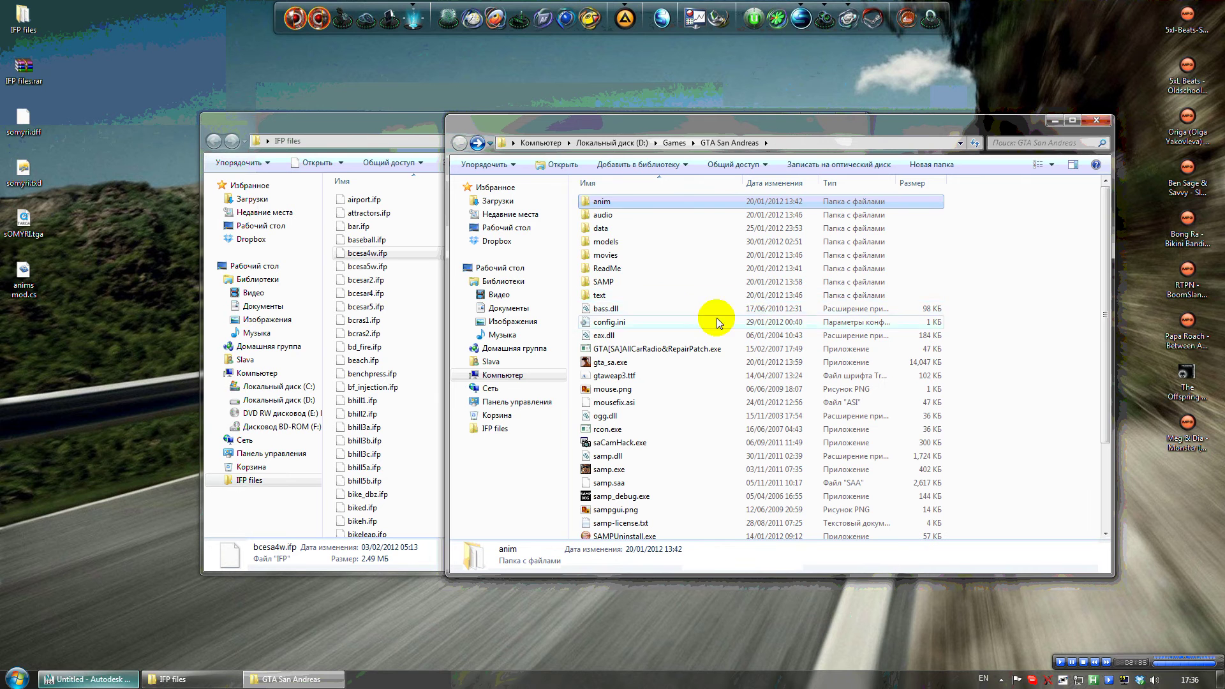
double_click(614, 243)
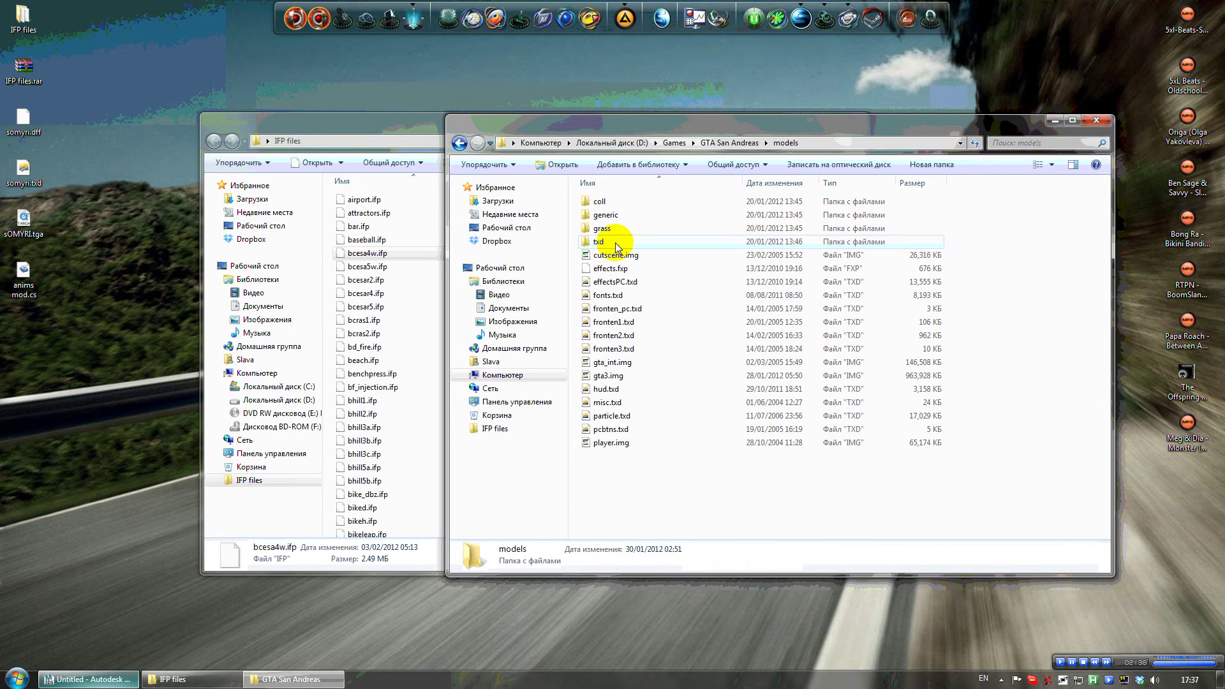
left_click(612, 376)
double_click(611, 376)
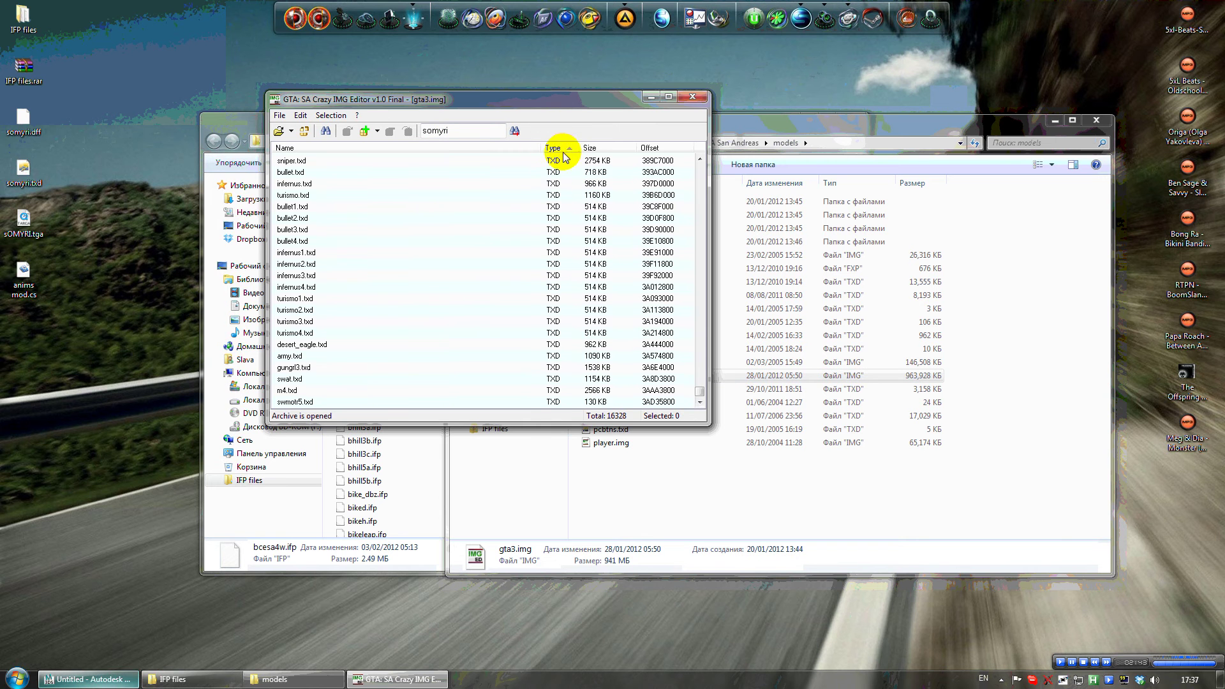
Find the IFP entries in gta3.img, select the first one and close the archive
left_click_drag(701, 392, 702, 350)
scroll(613, 328, "down", 15)
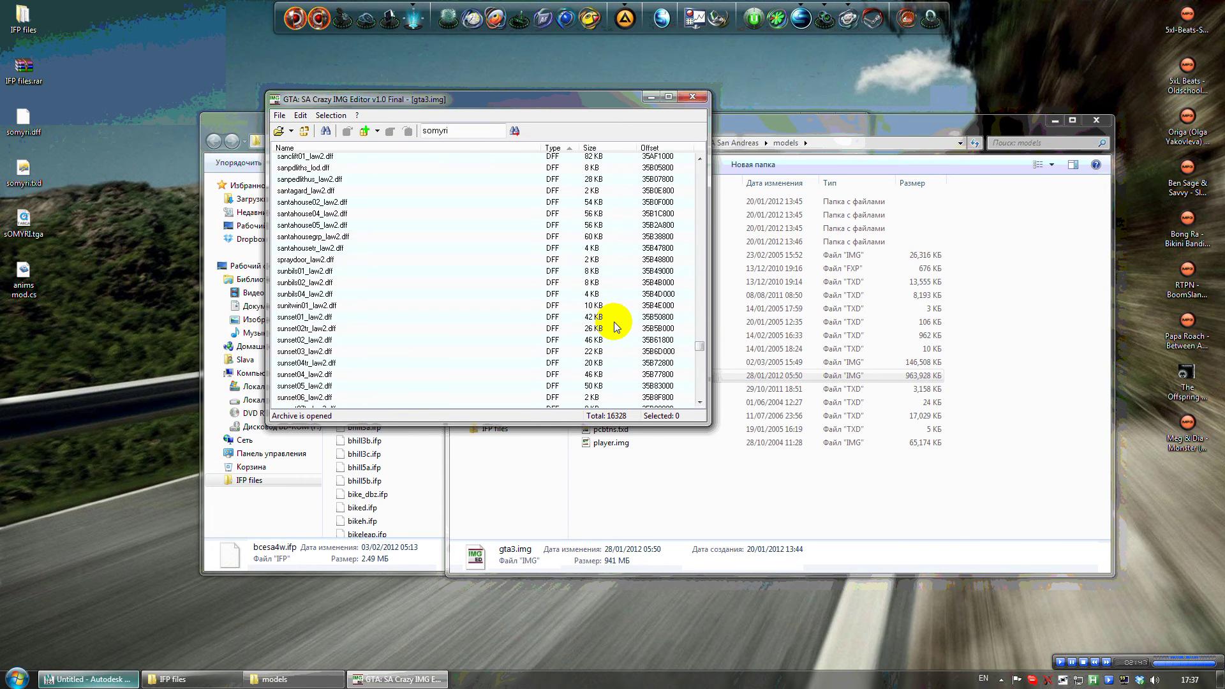
scroll(625, 317, "down", 20)
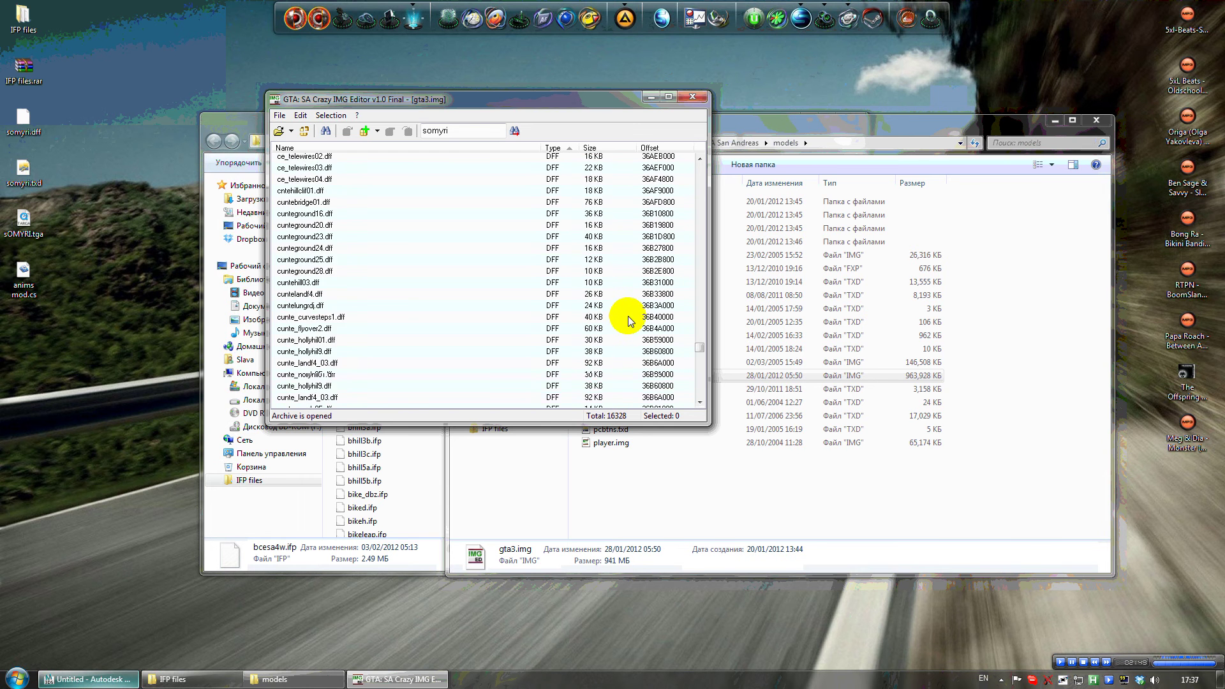
scroll(630, 319, "down", 20)
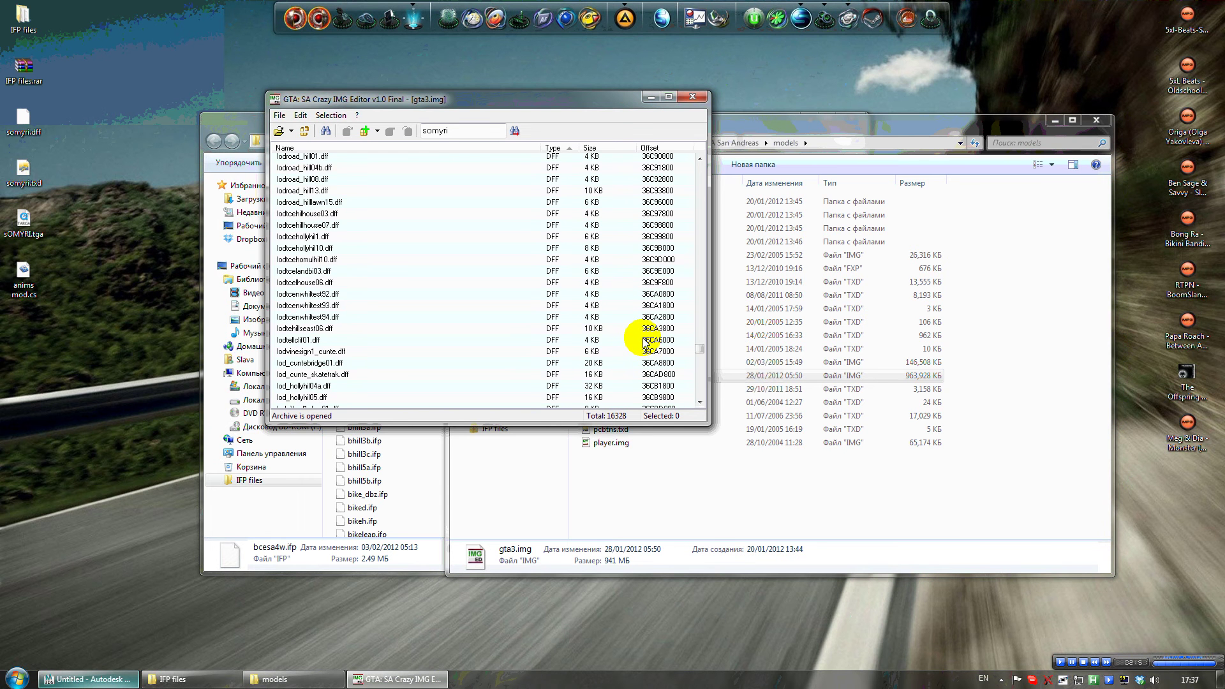
scroll(652, 355, "down", 5)
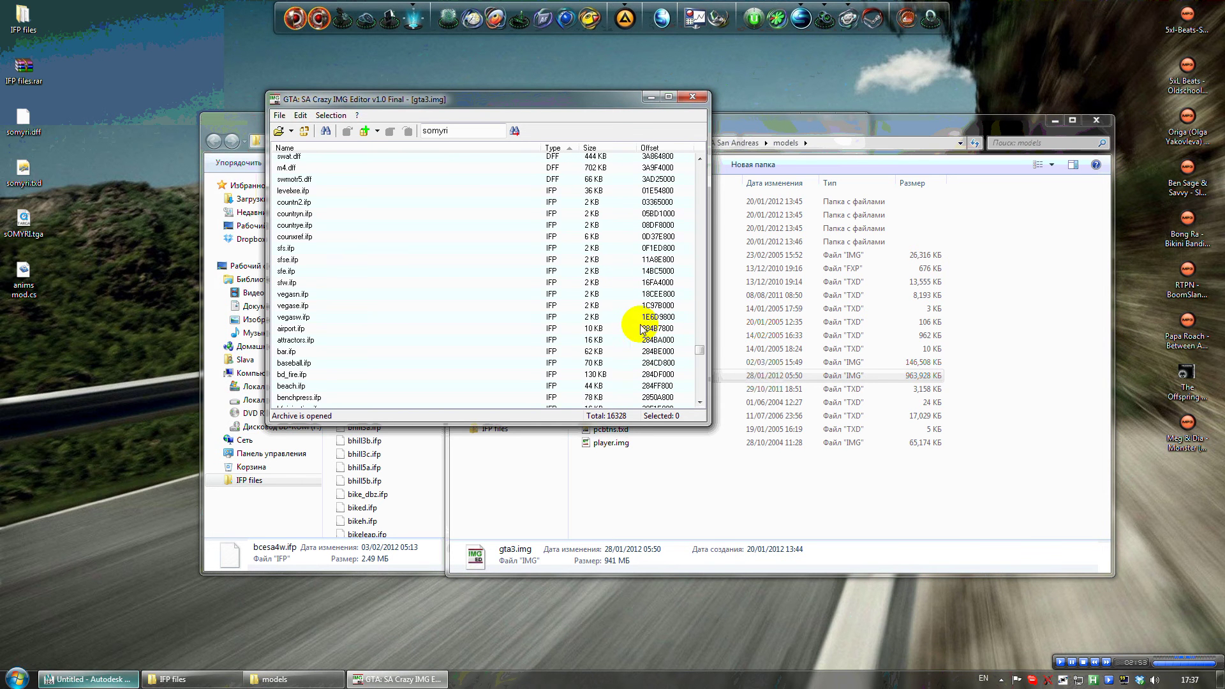
left_click(520, 191)
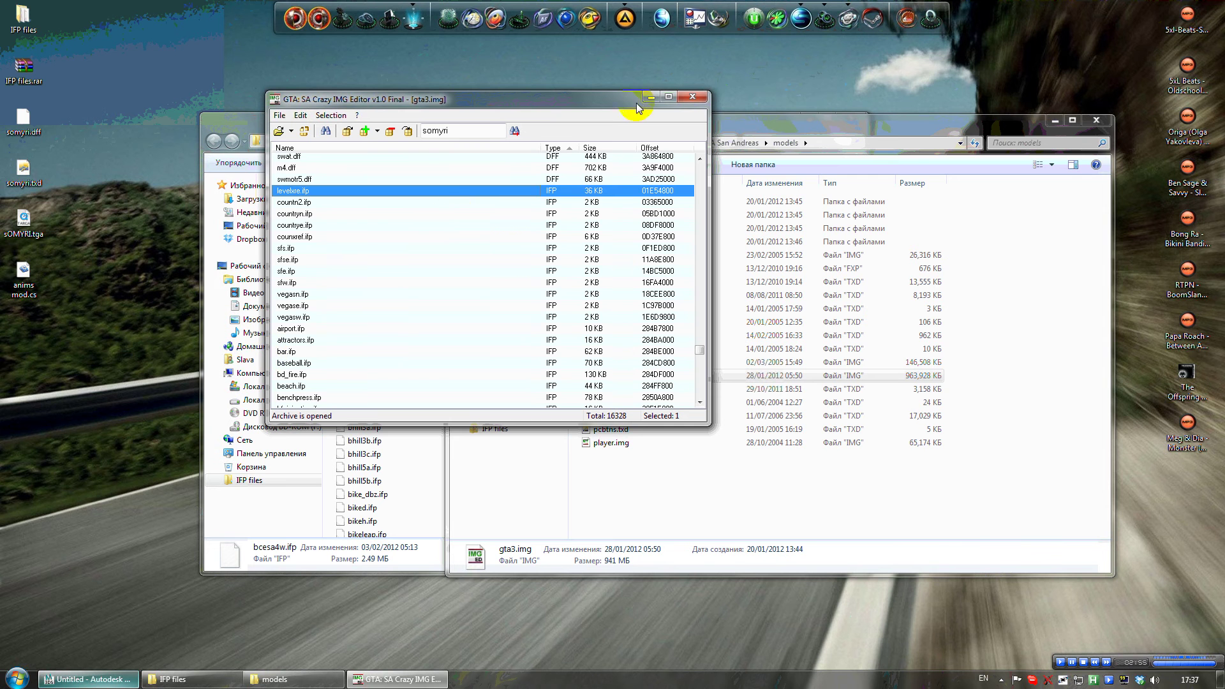
left_click(703, 99)
Return to the GTA San Andreas anim folder and open anim.img
left_click(459, 142)
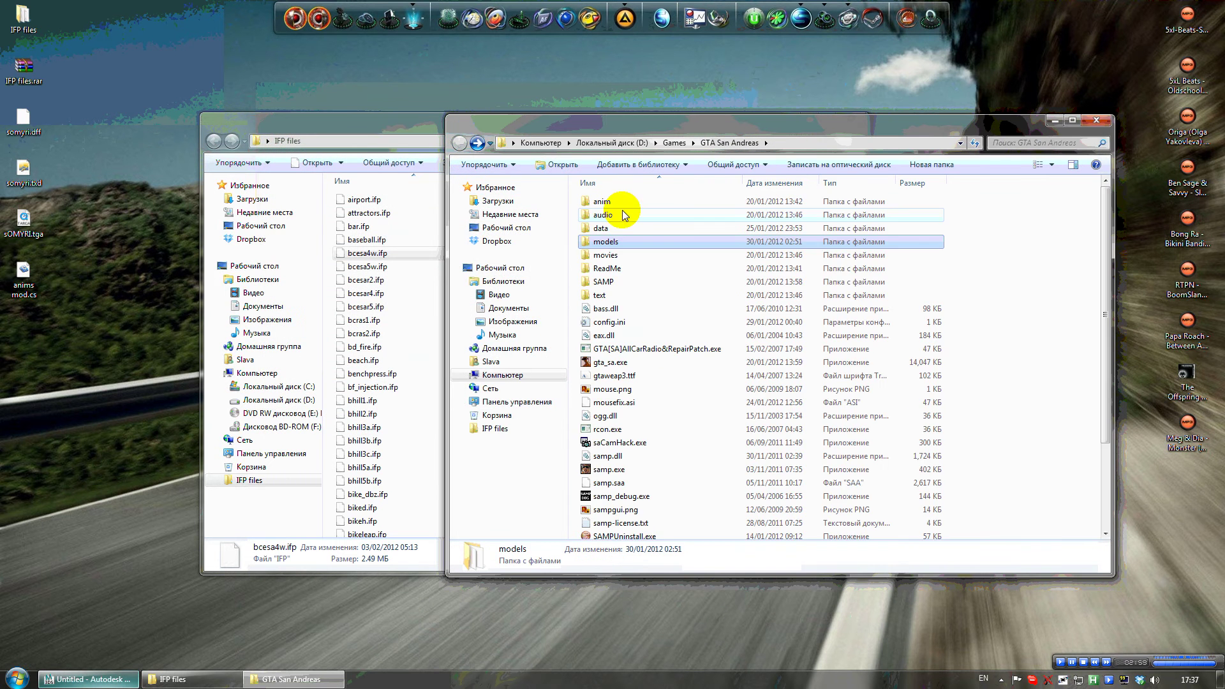
double_click(615, 202)
left_click(617, 204)
double_click(614, 202)
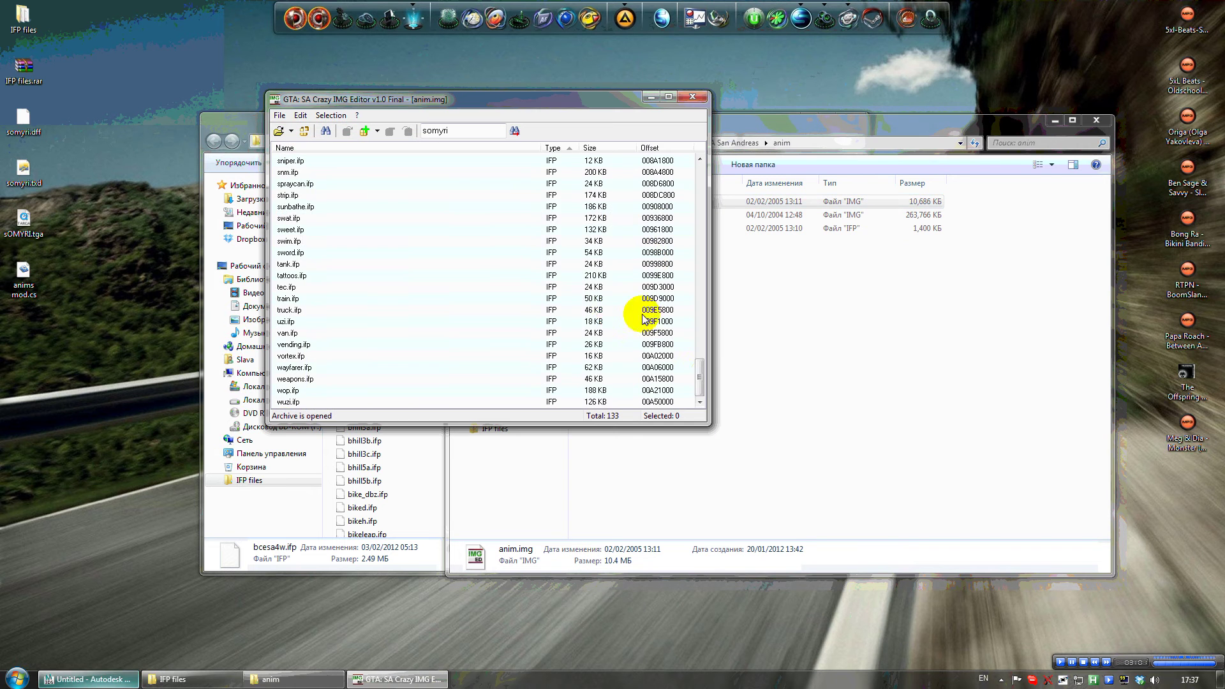
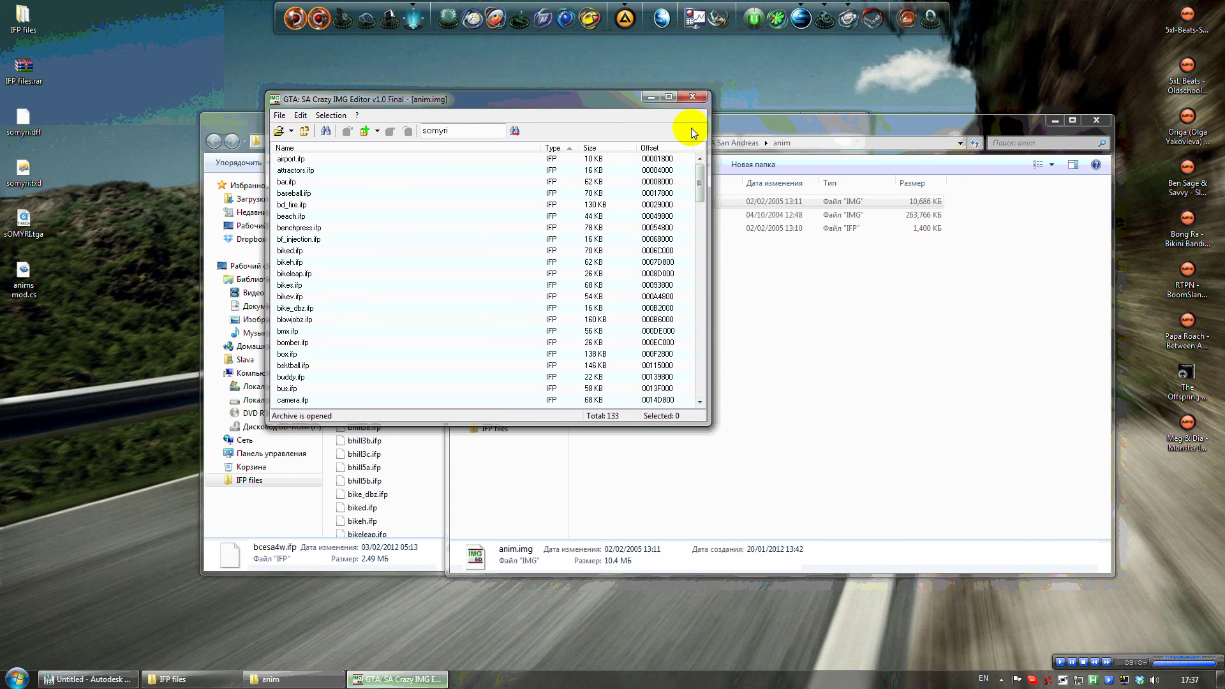
Close the anim.img archive and the game's anim folder, minimize the IFP files folder and switch to 3ds Max
left_click(695, 97)
left_click(1097, 121)
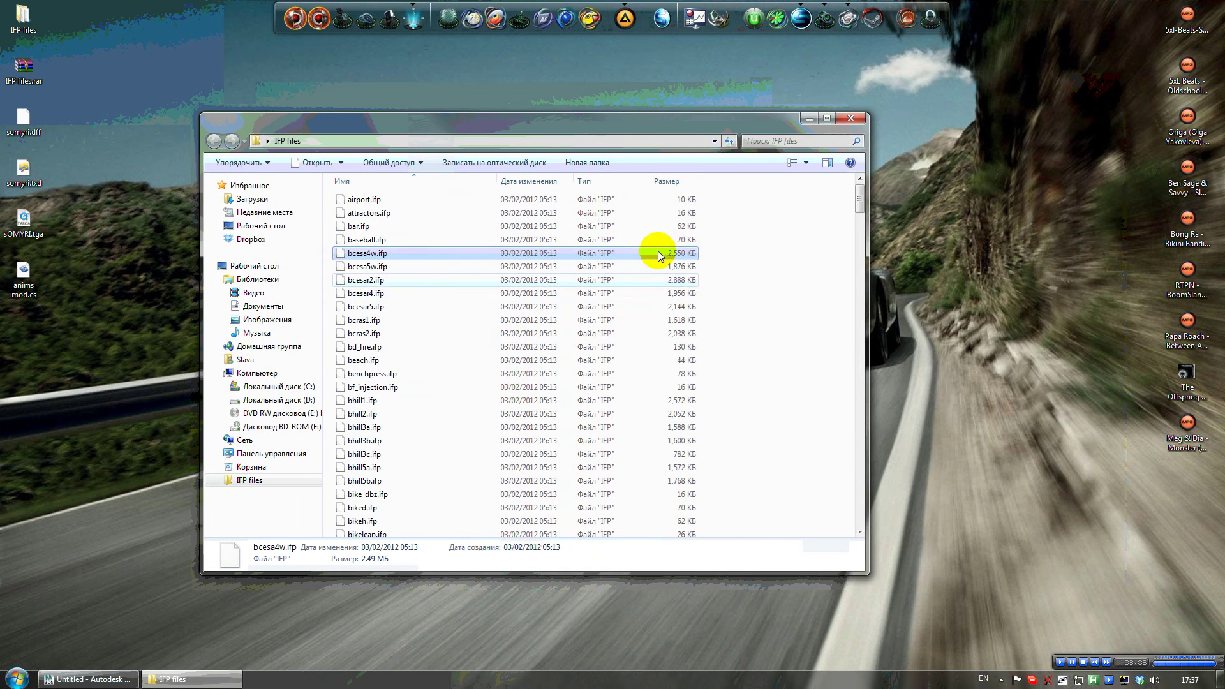
left_click(806, 119)
left_click(66, 679)
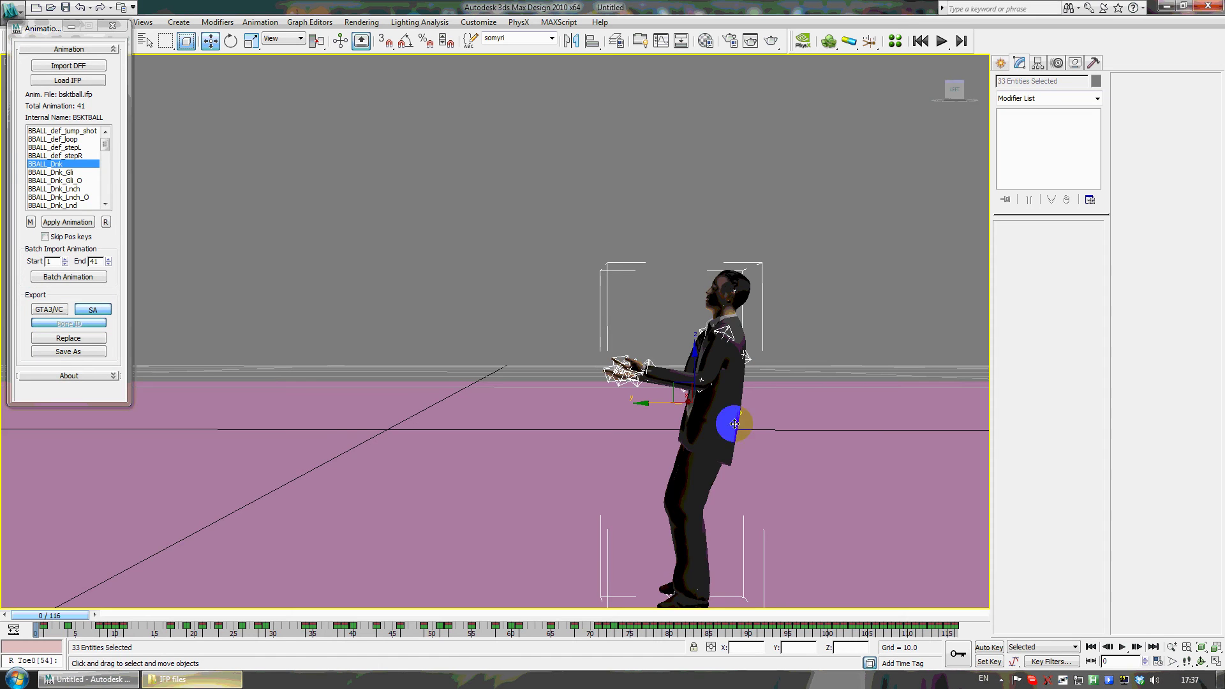
Delete the selected animated character with all its bones and close the floating Animation window
middle_click_drag(805, 414, 711, 342)
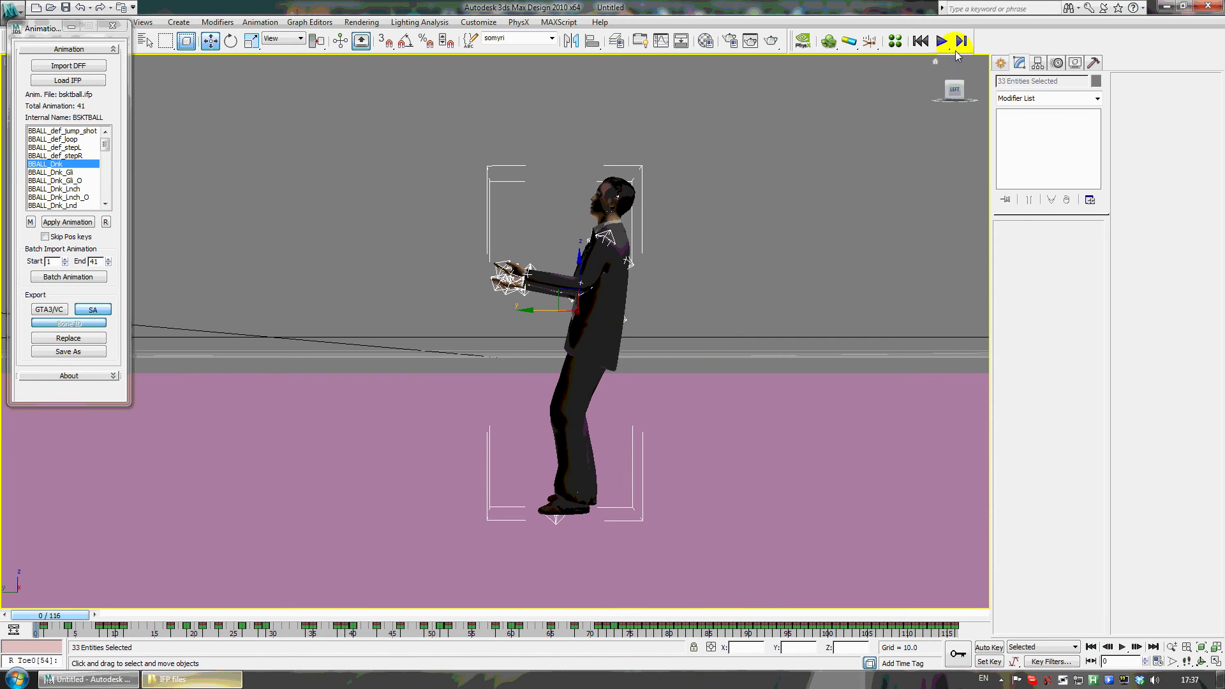
left_click(961, 99)
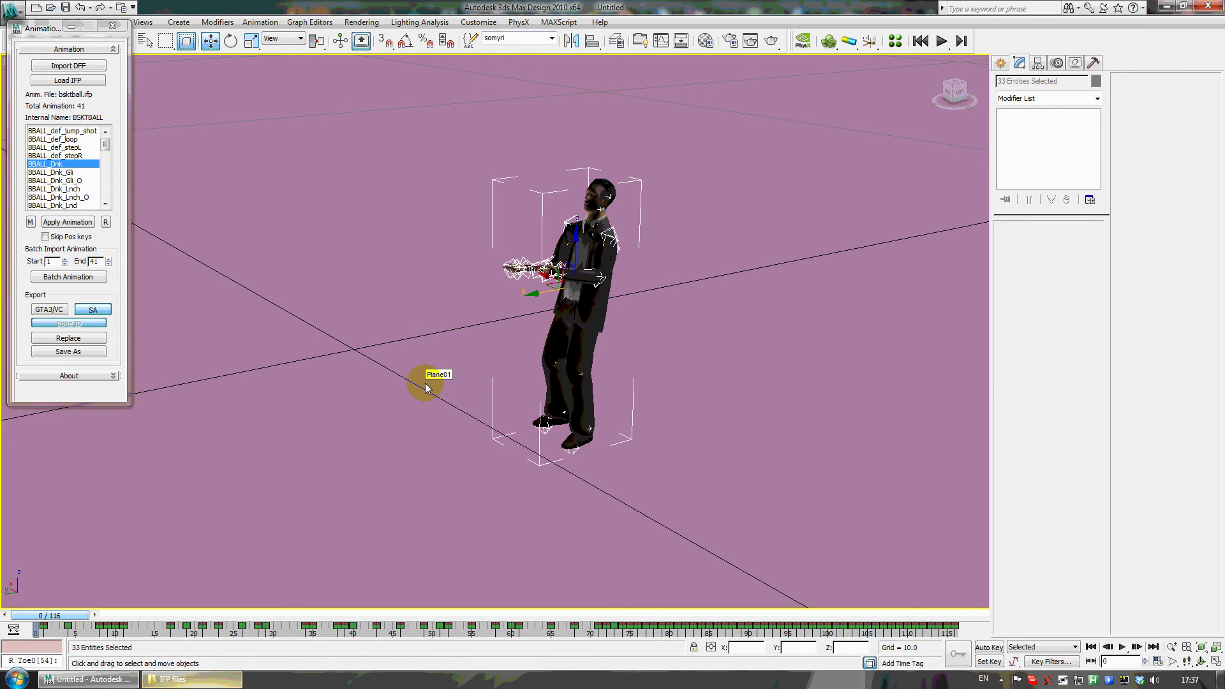
key("Delete")
left_click(114, 28)
middle_click_drag(147, 281, 383, 300)
scroll(384, 299, "down", 3)
scroll(383, 300, "down", 5)
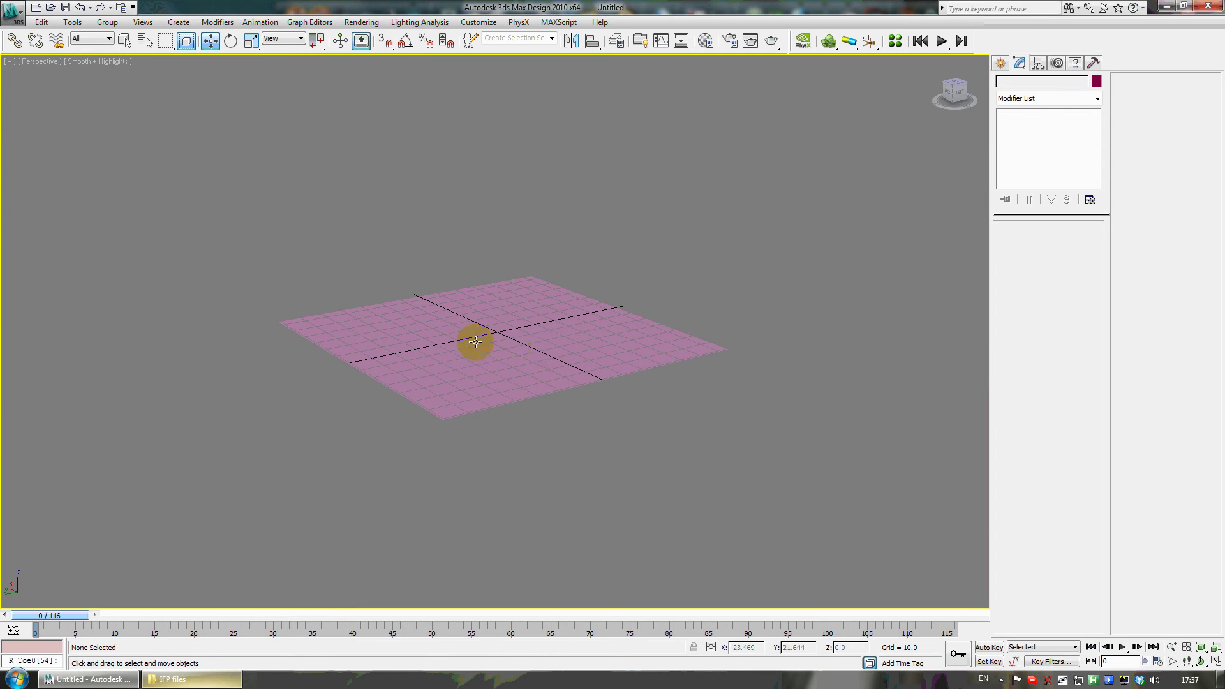
middle_click_drag(591, 355, 559, 344)
scroll(559, 344, "up", 4)
scroll(559, 345, "down", 2)
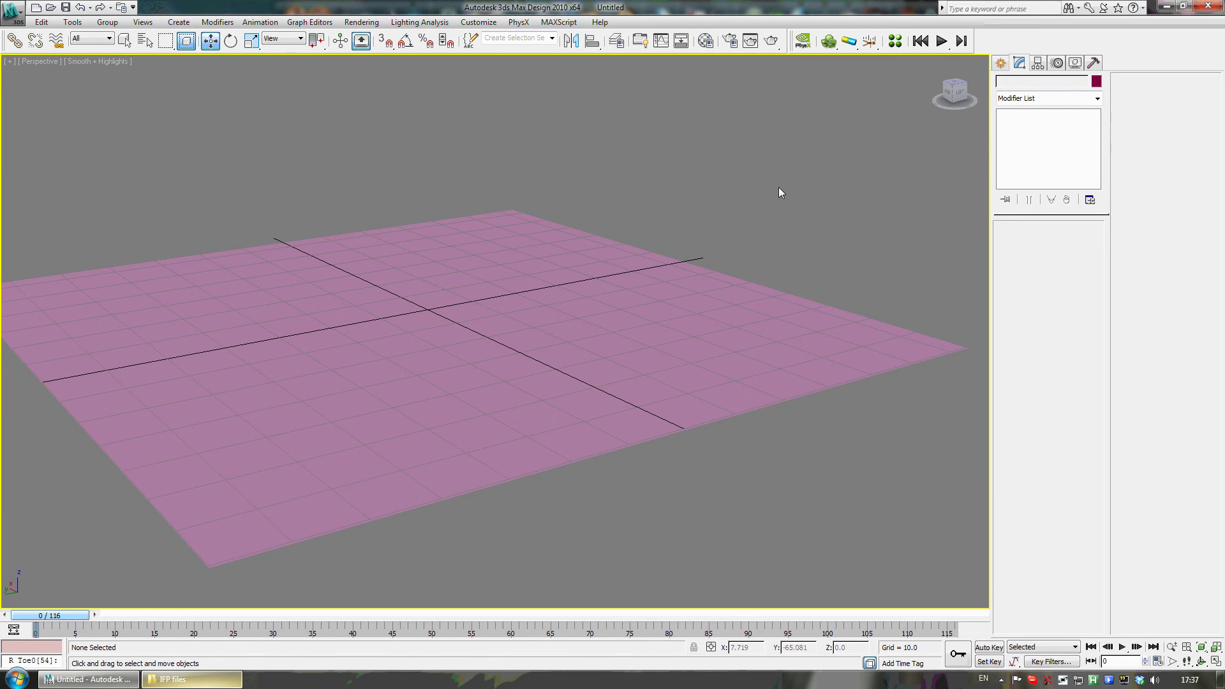
left_click_drag(960, 102, 587, 373)
middle_click_drag(587, 373, 618, 360)
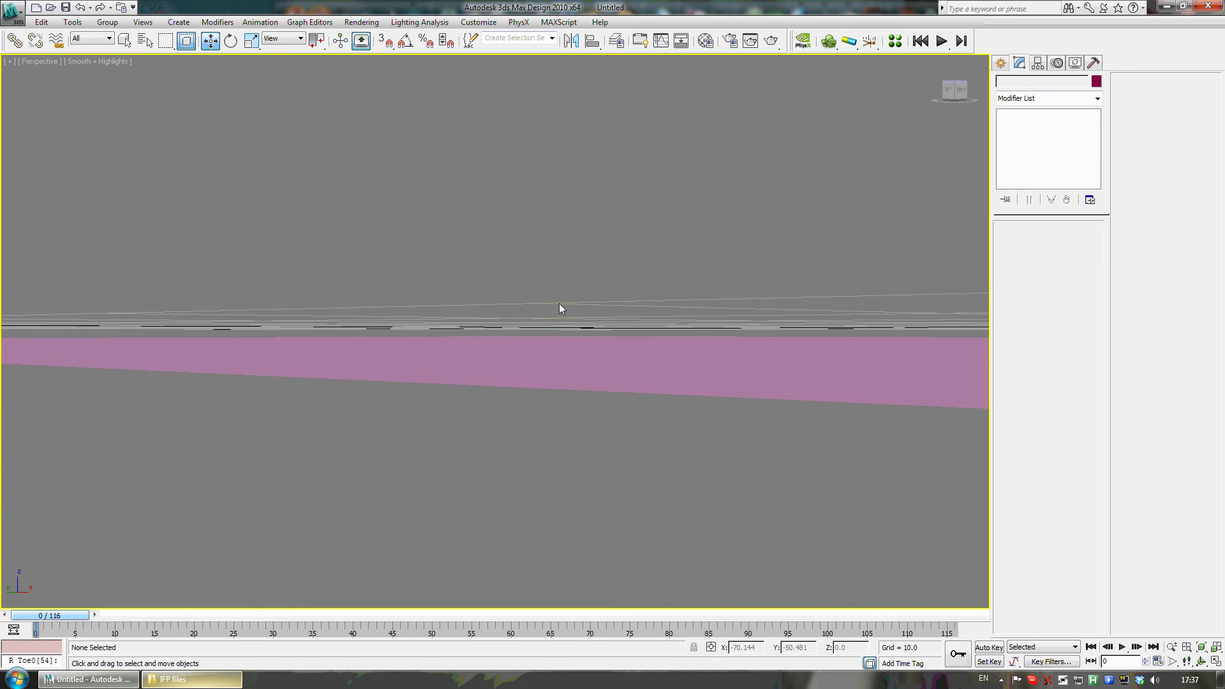
left_click_drag(948, 90, 959, 103)
middle_click_drag(796, 315, 565, 354)
left_click_drag(565, 355, 1153, 90)
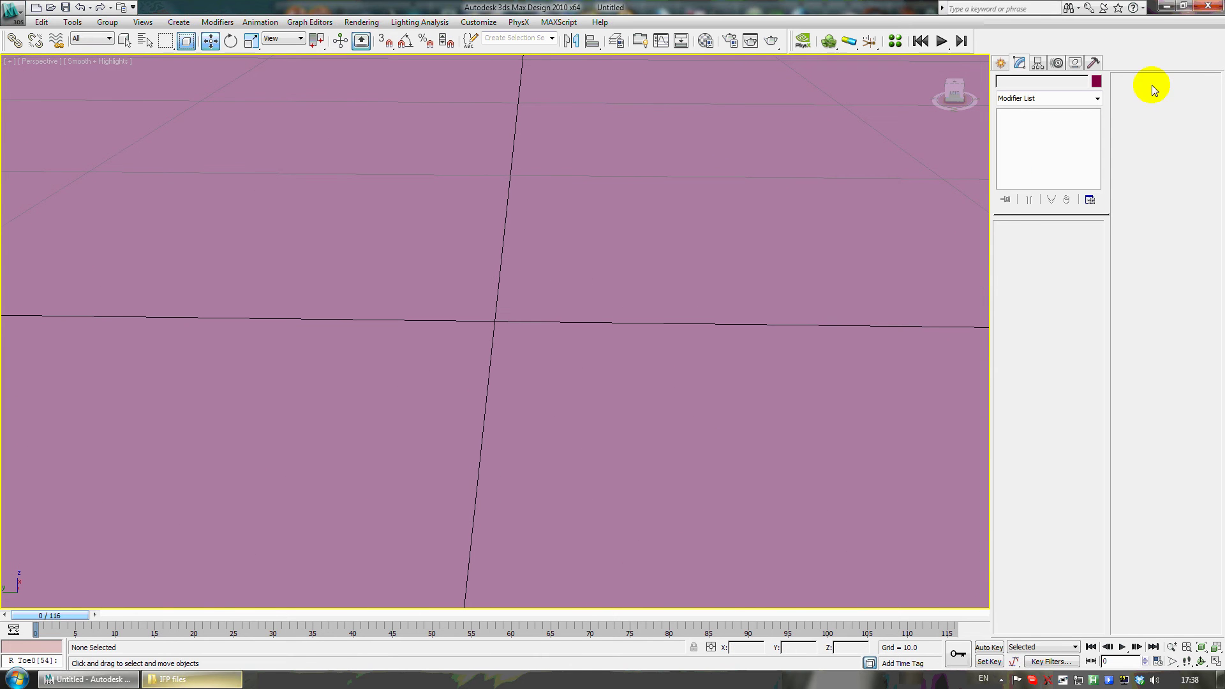
Start the IFP IO tool of Kam's GTA Scripts and import the character model somyri.dff
left_click(1093, 63)
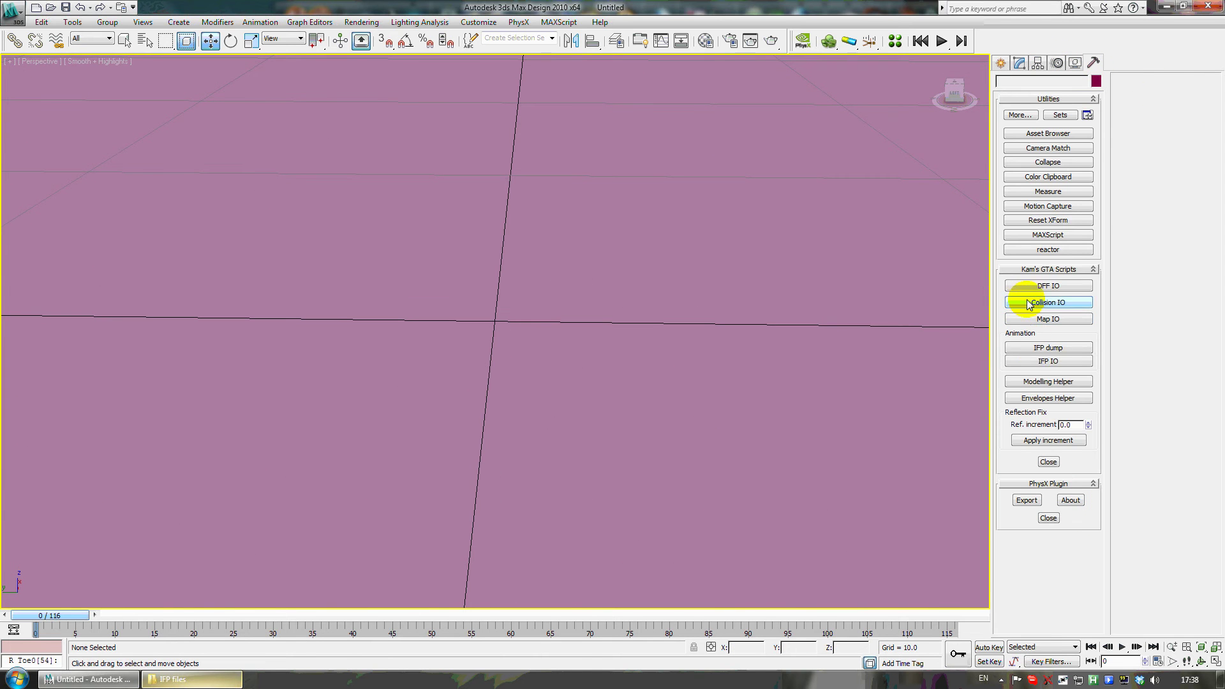
left_click(1039, 363)
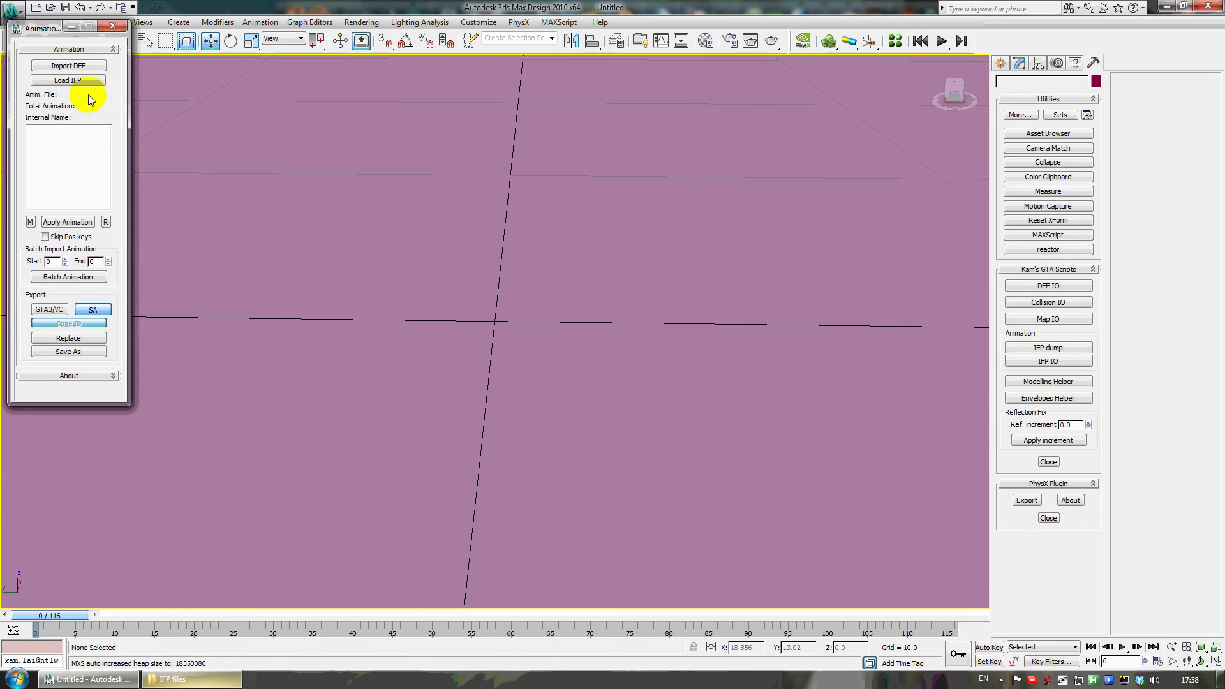
left_click(74, 67)
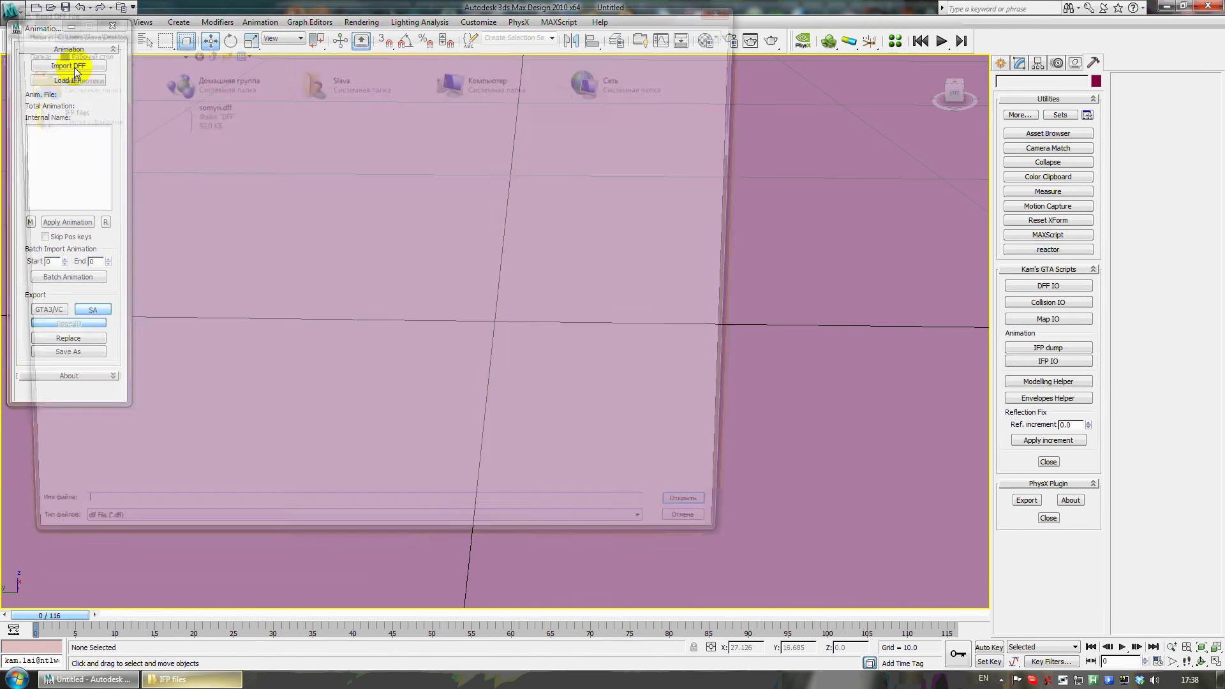
left_click(217, 117)
double_click(217, 116)
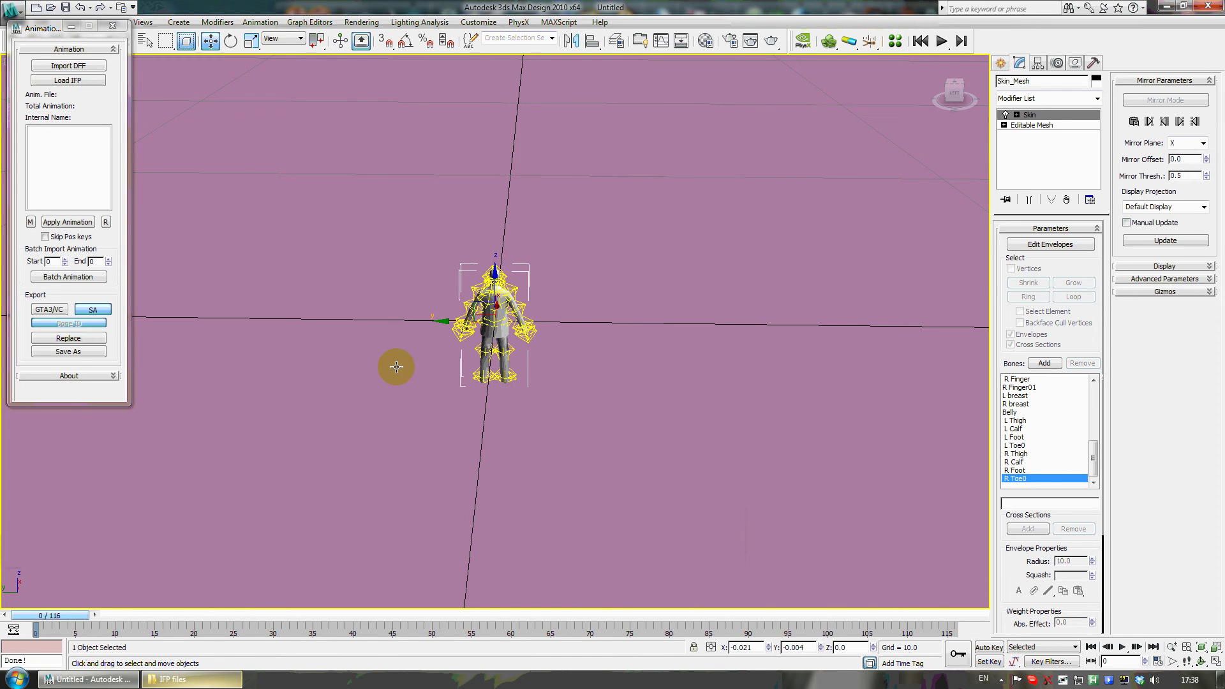
Add a Vertex Weld modifier above Skin on the character mesh and set its threshold to 0.0
left_click_drag(946, 84, 210, 91)
middle_click_drag(759, 322, 645, 320)
scroll(682, 293, "up", 4)
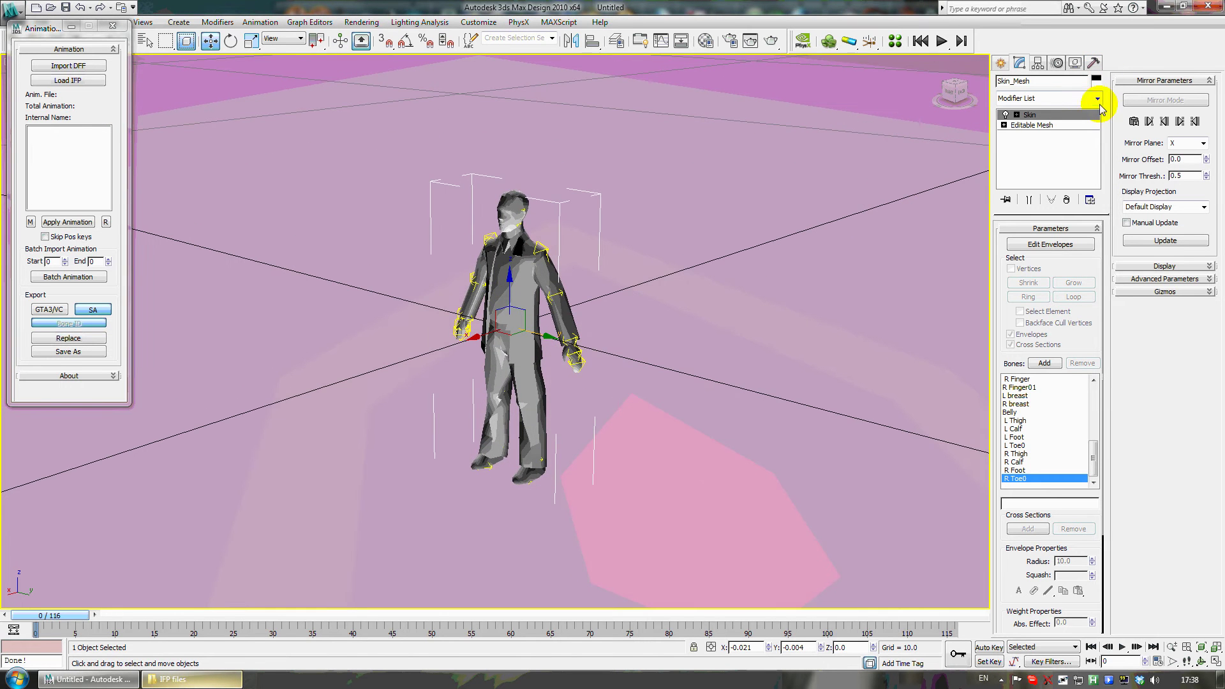
left_click(1098, 98)
left_click_drag(1094, 128, 1080, 506)
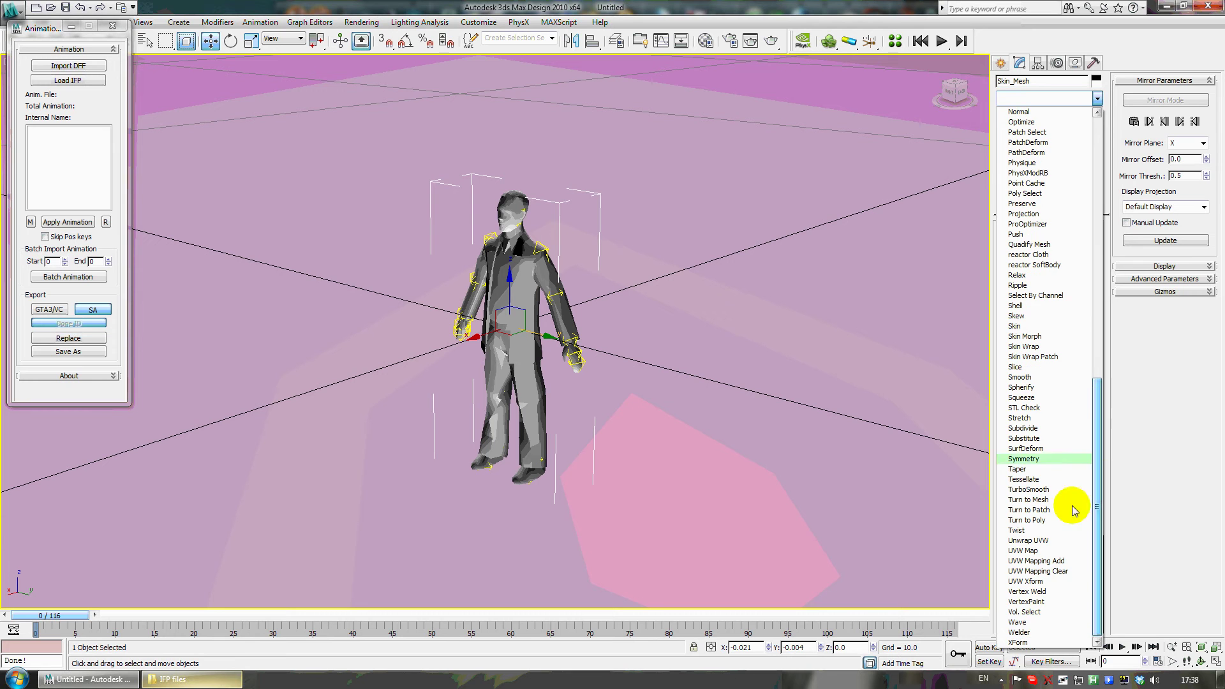
left_click(1038, 592)
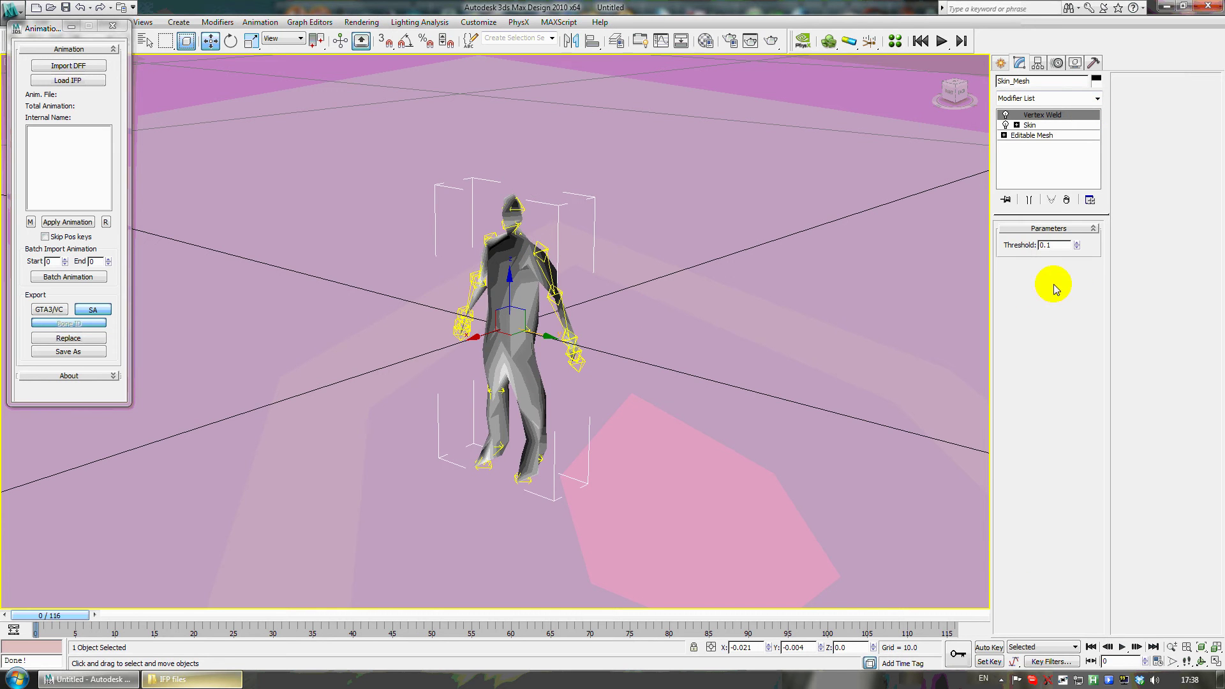
left_click_drag(1077, 249, 1079, 254)
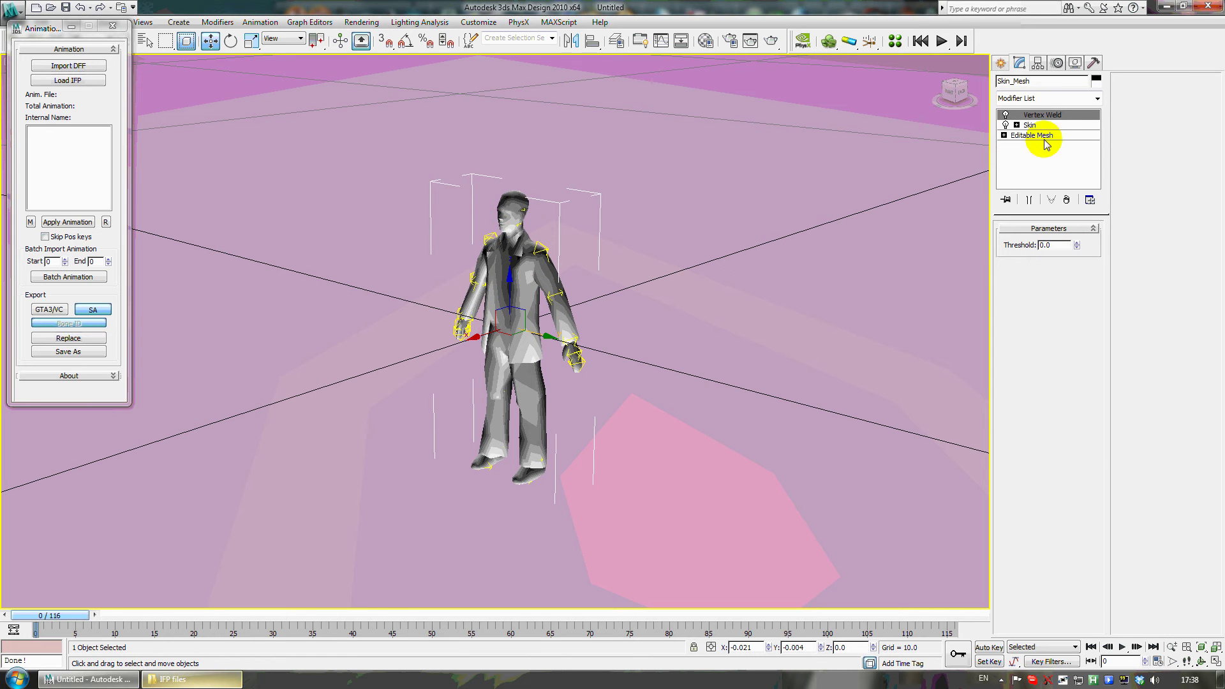
Compare the character mesh with the Vertex Weld modifier switched off and on again
left_click(1006, 115)
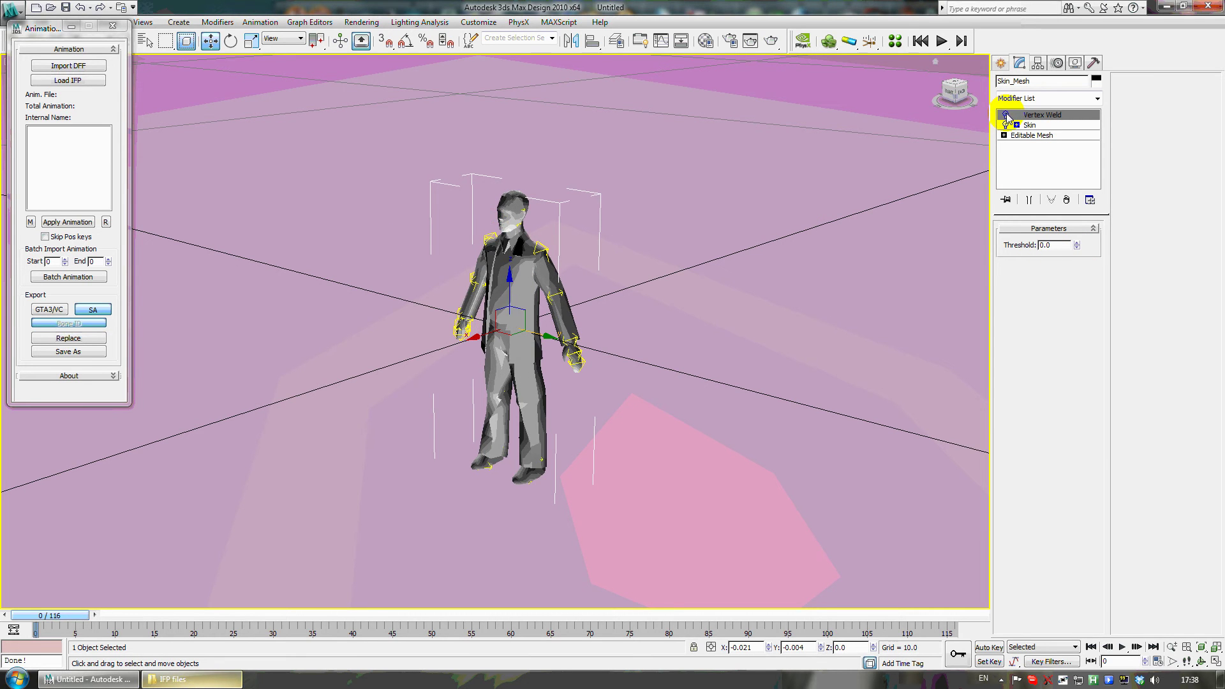
scroll(611, 329, "up", 3)
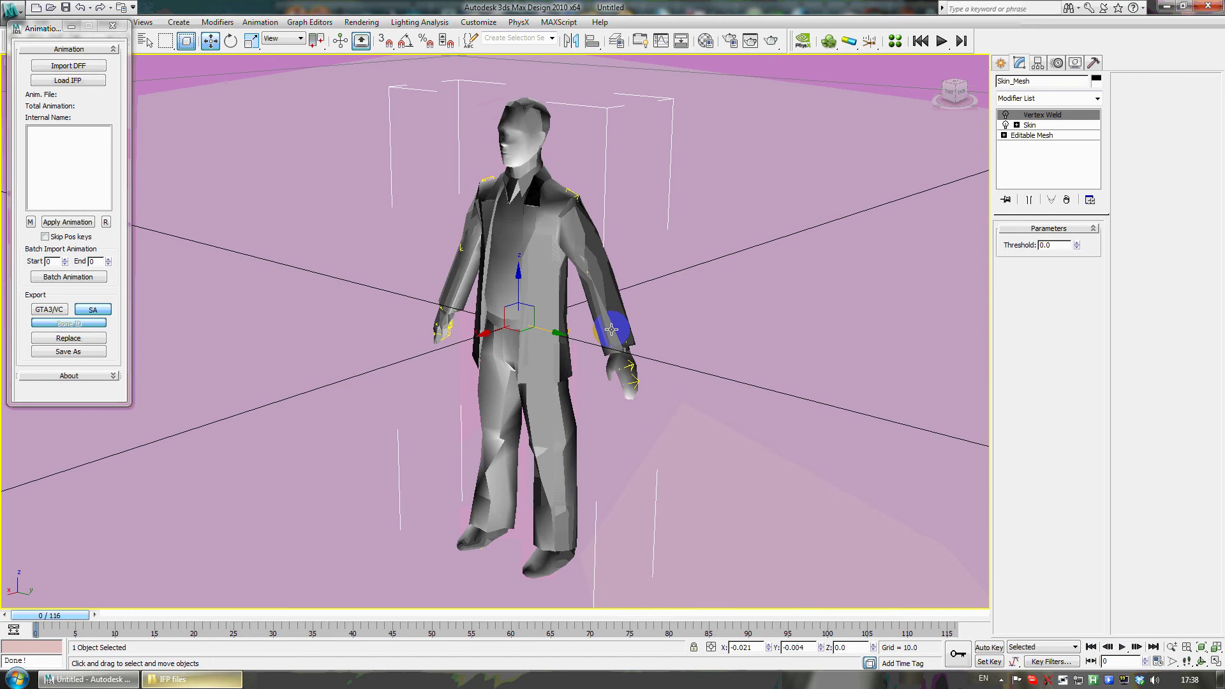
left_click(1006, 115)
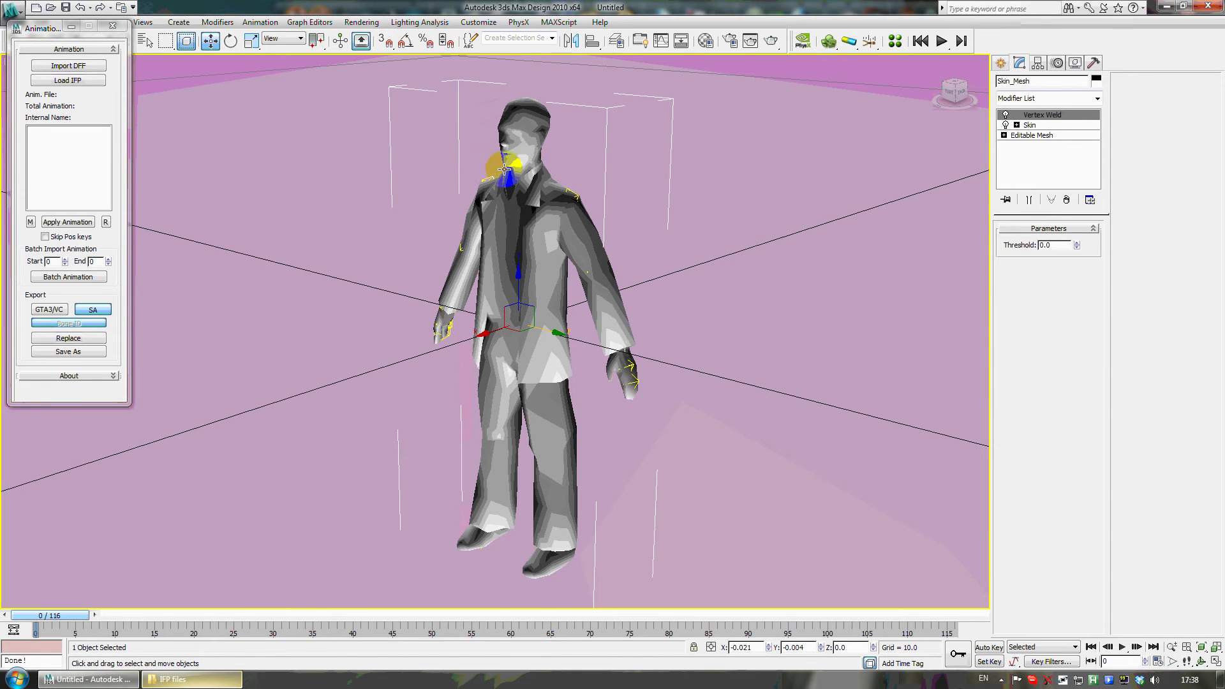
Add a Smooth modifier to the character mesh with Auto Smooth and Prevent Indirect Smoothing enabled
left_click(1097, 100)
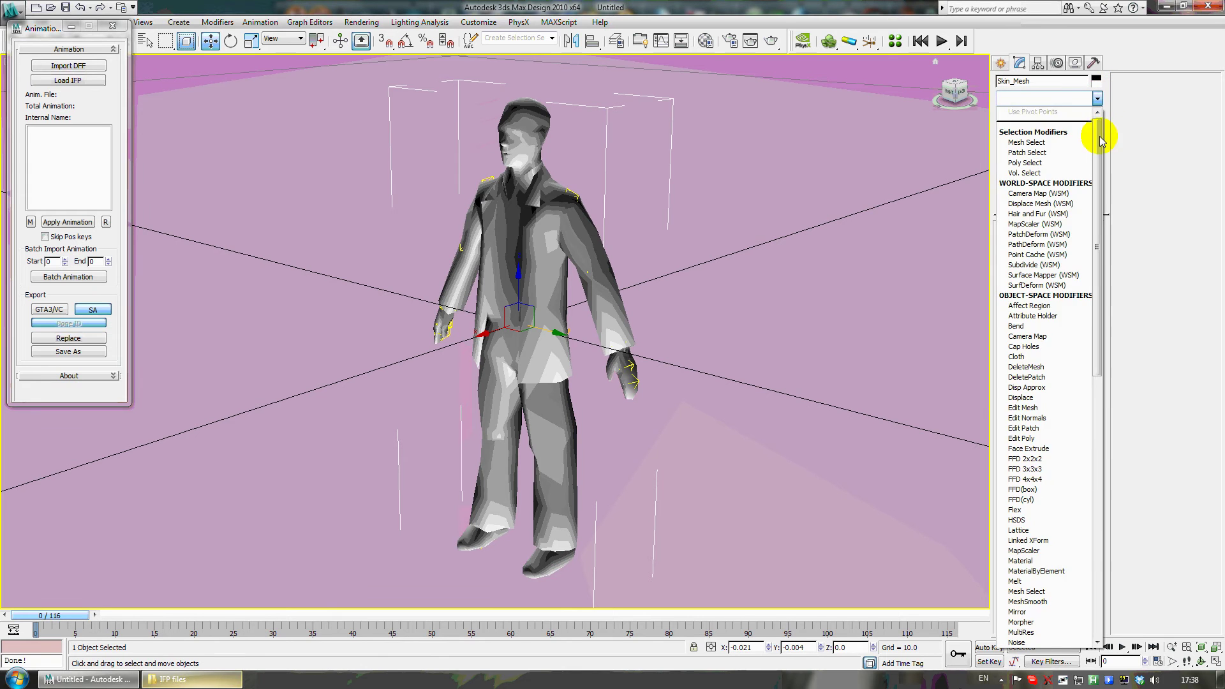
left_click_drag(1102, 151, 1102, 415)
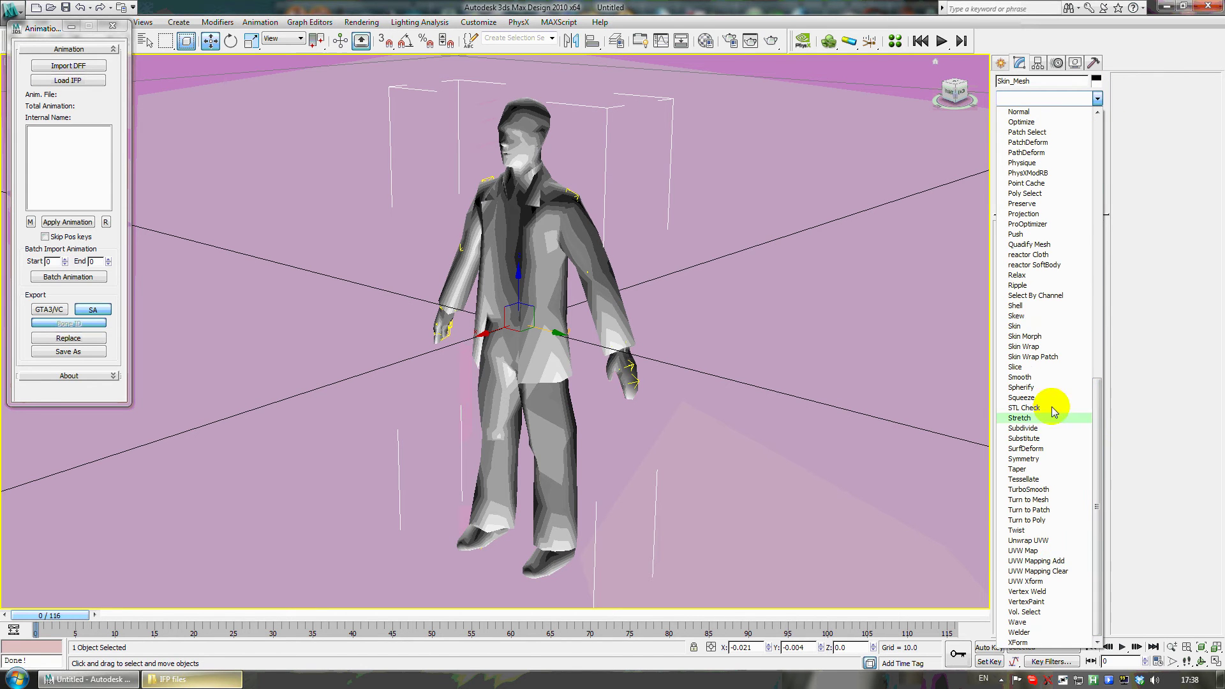
left_click(1021, 378)
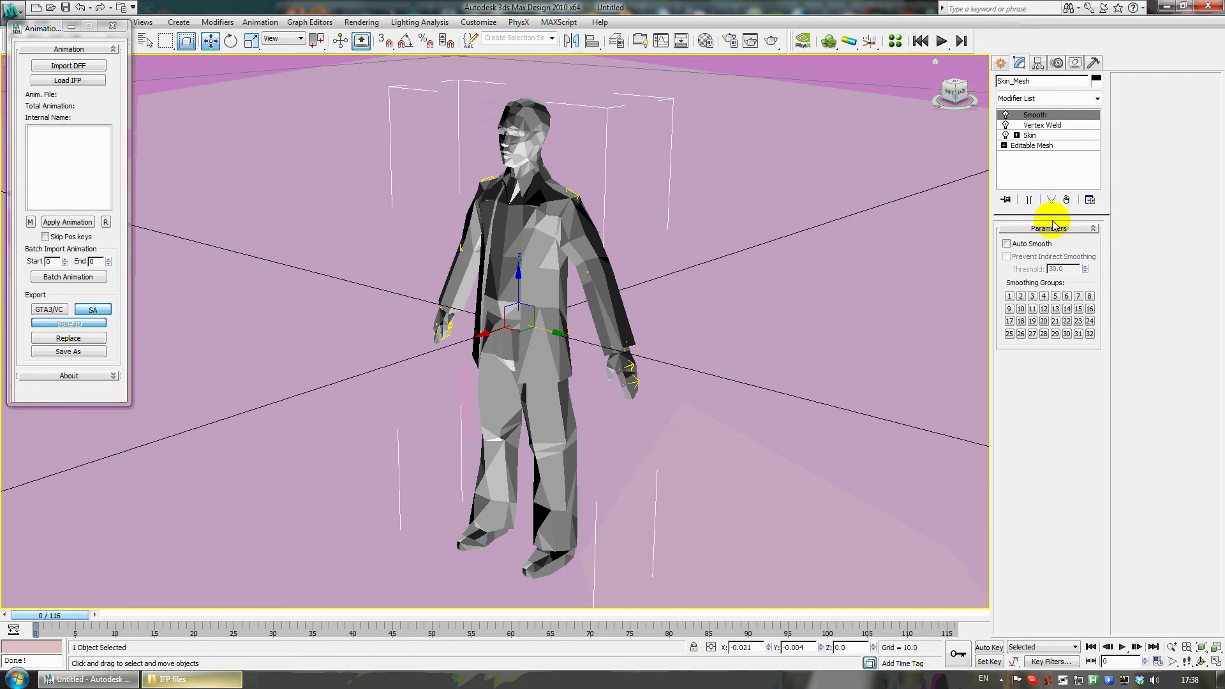
left_click(1007, 244)
left_click(1008, 257)
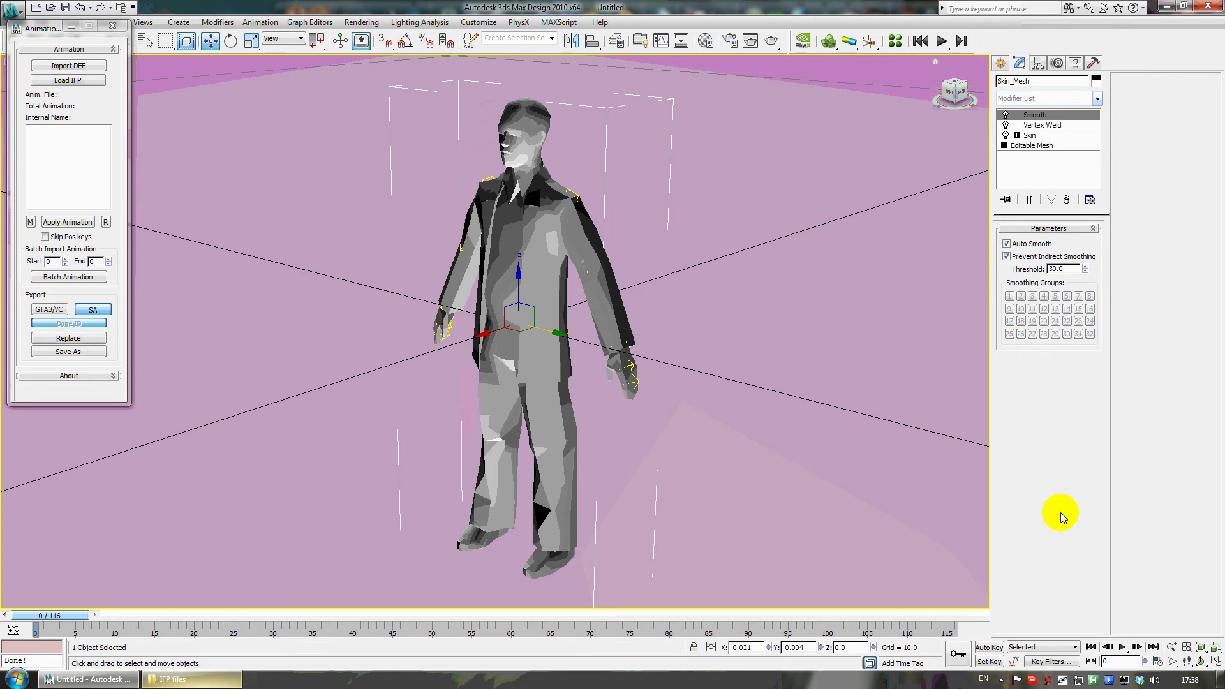
Add a MeshSmooth modifier on top of the Smooth modifier and check the character from the front
left_click(1098, 98)
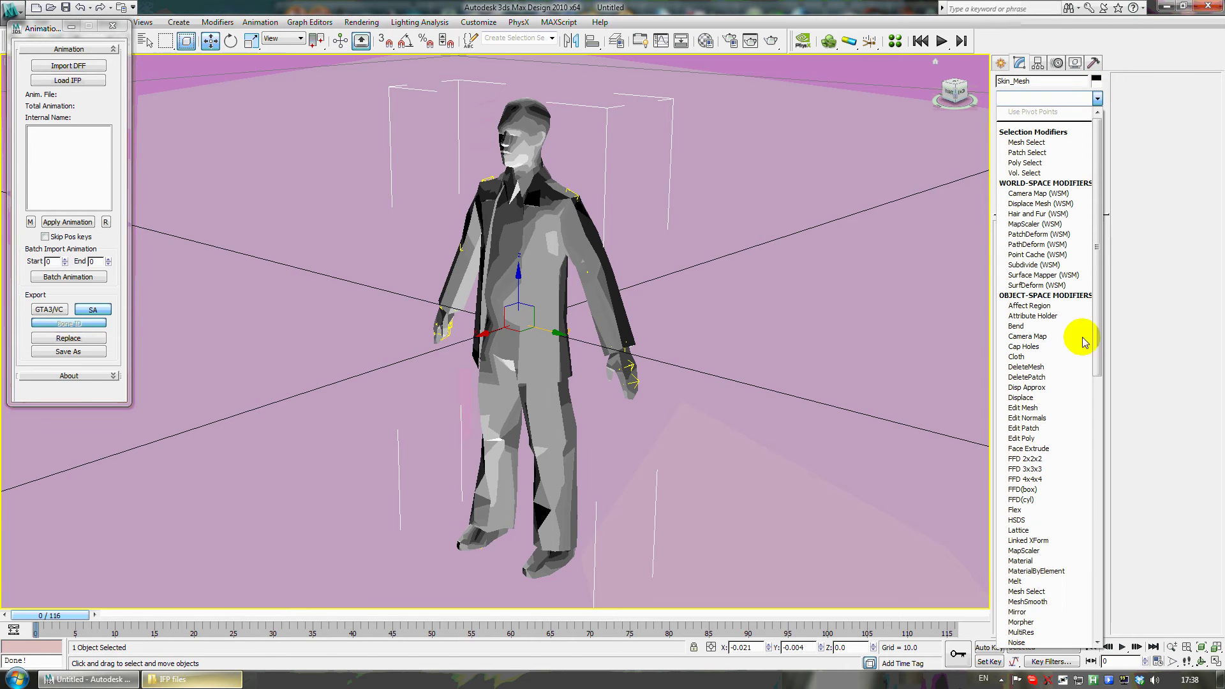
left_click(1040, 601)
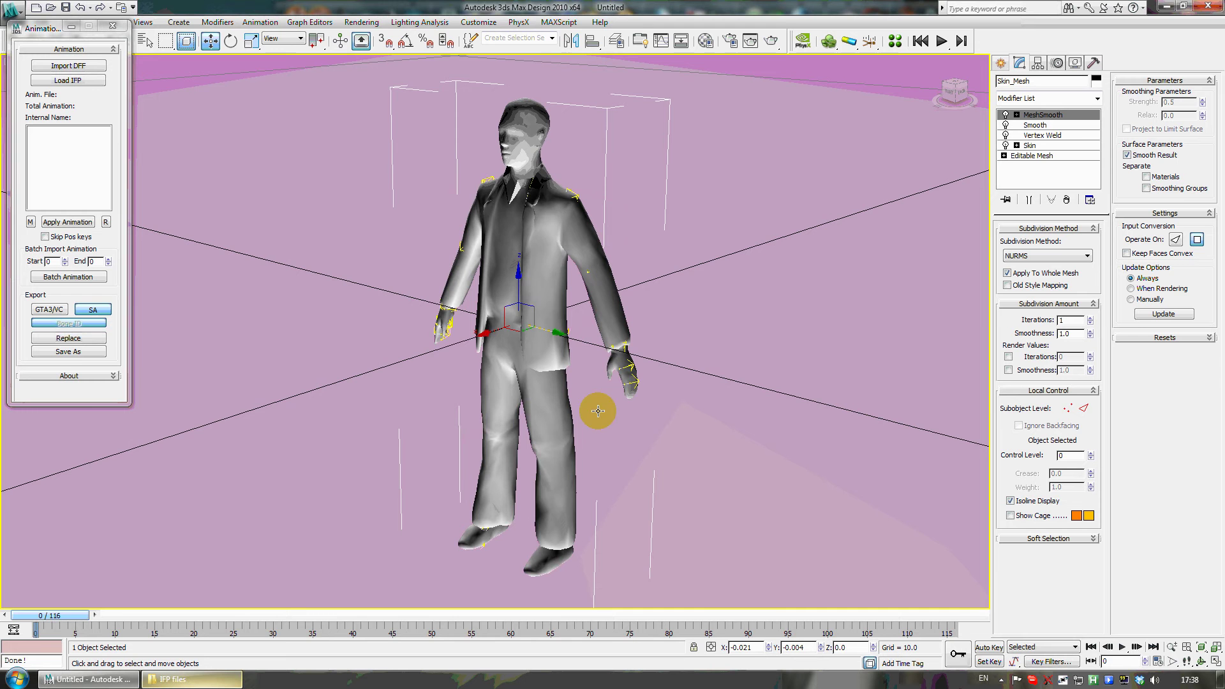
middle_click_drag(515, 265, 553, 265)
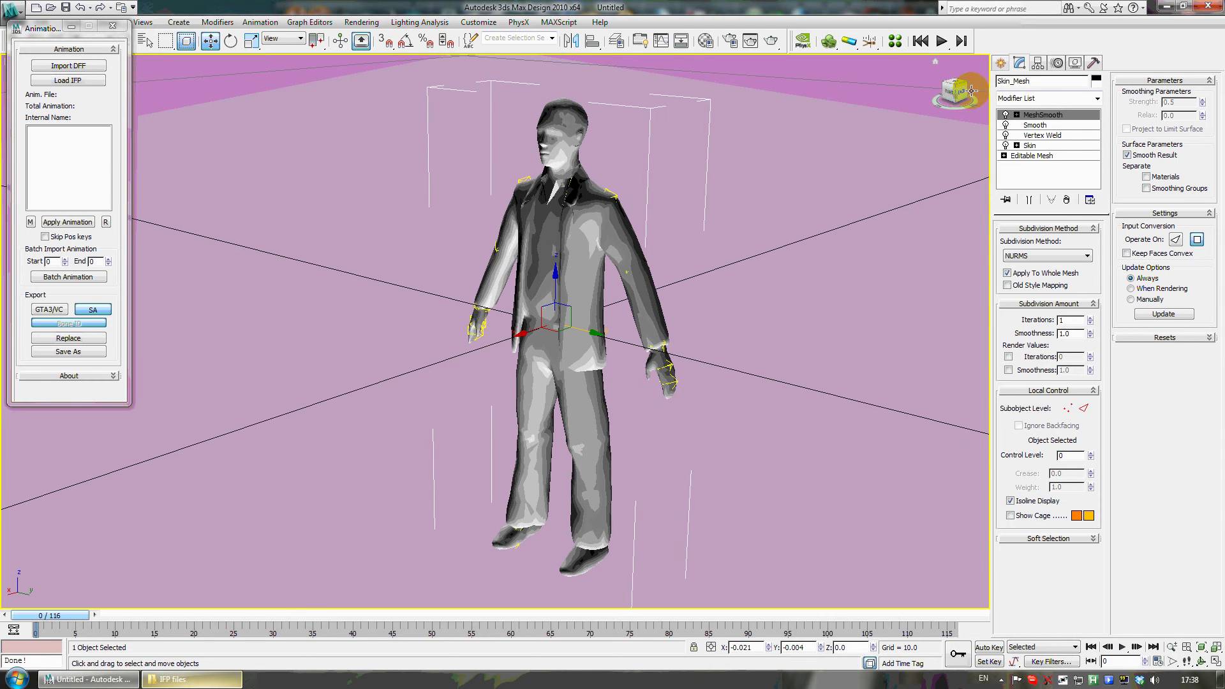
left_click_drag(951, 94, 874, 95)
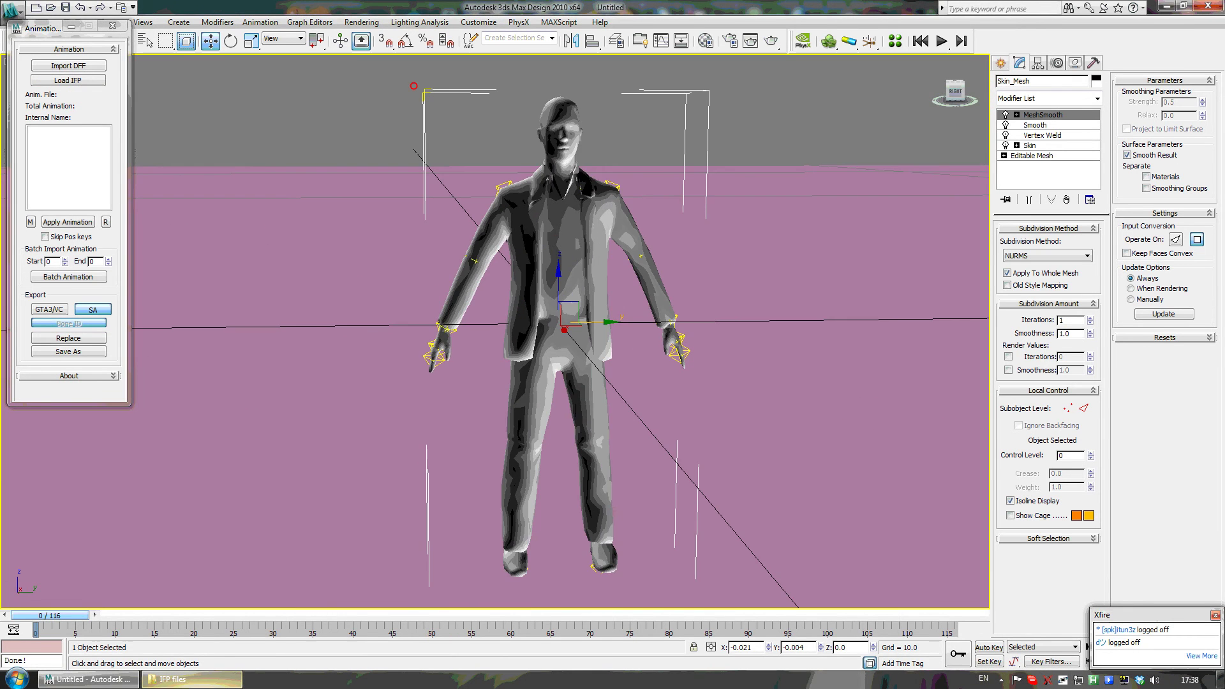
Apply the sOMYRI.tga texture from the desktop to the character mesh
left_click(96, 680)
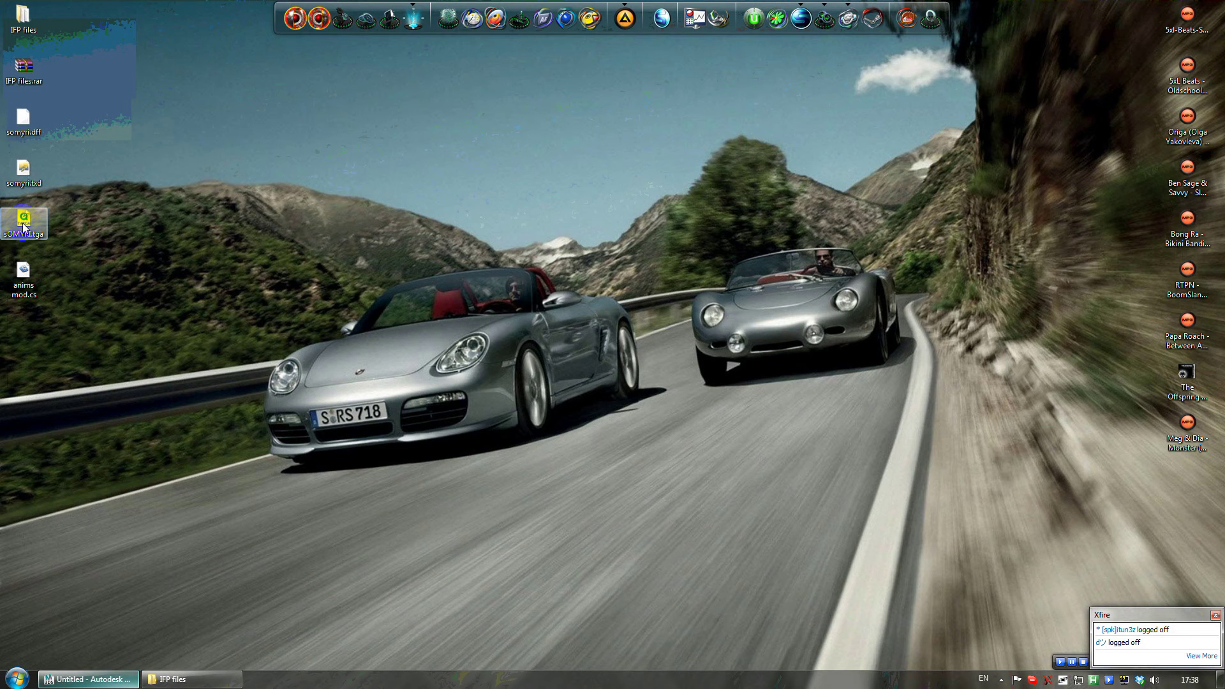
left_click_drag(23, 227, 530, 316)
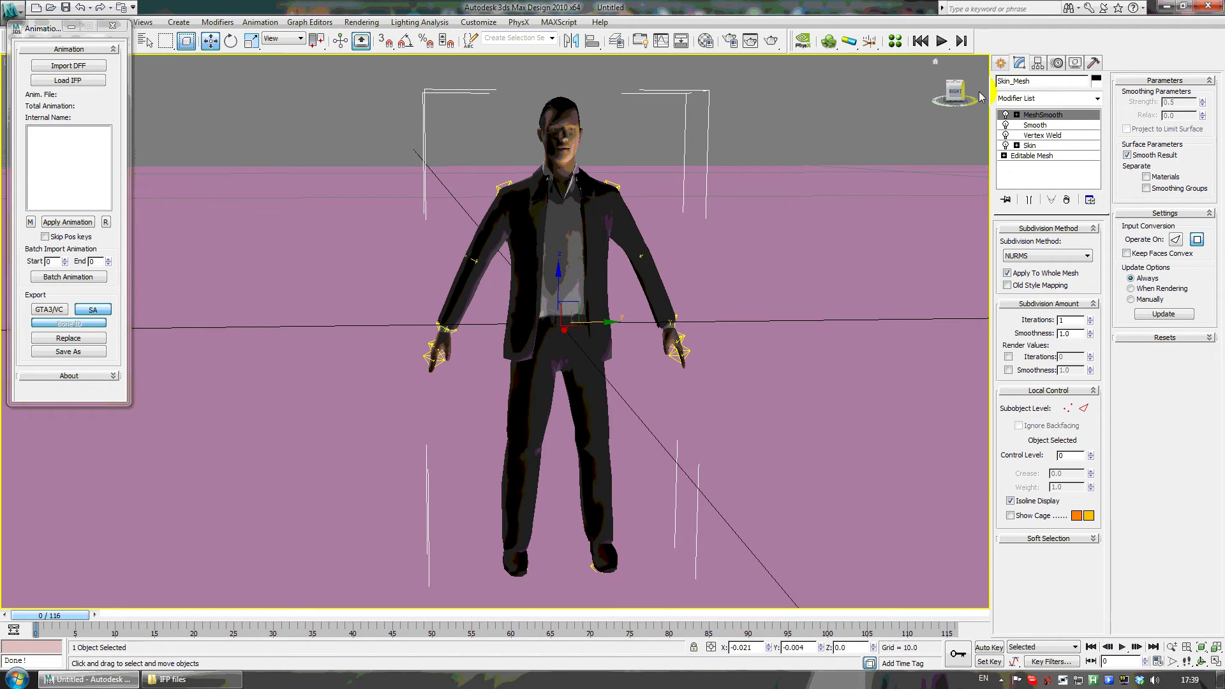
left_click_drag(954, 94, 906, 132)
middle_click_drag(761, 270, 751, 275)
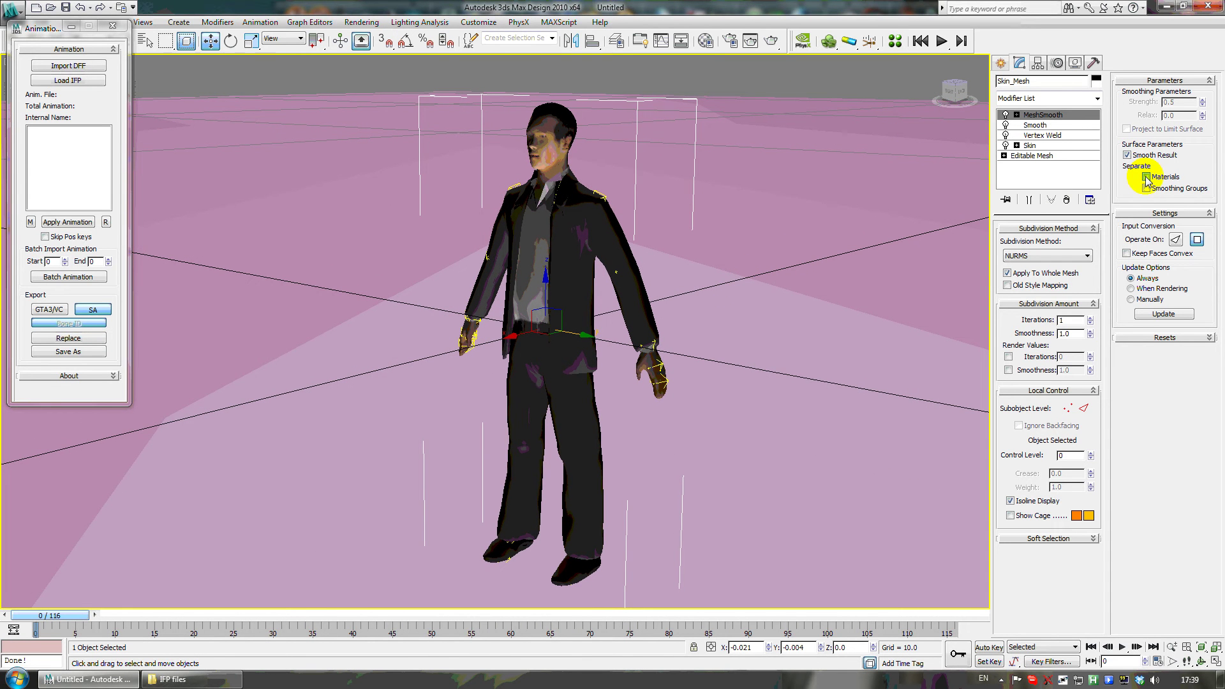
Enable separation by Materials in the MeshSmooth surface parameters and inspect the jacket and hand up close
left_click_drag(951, 96, 116, 94)
scroll(796, 181, "up", 3)
scroll(795, 181, "up", 3)
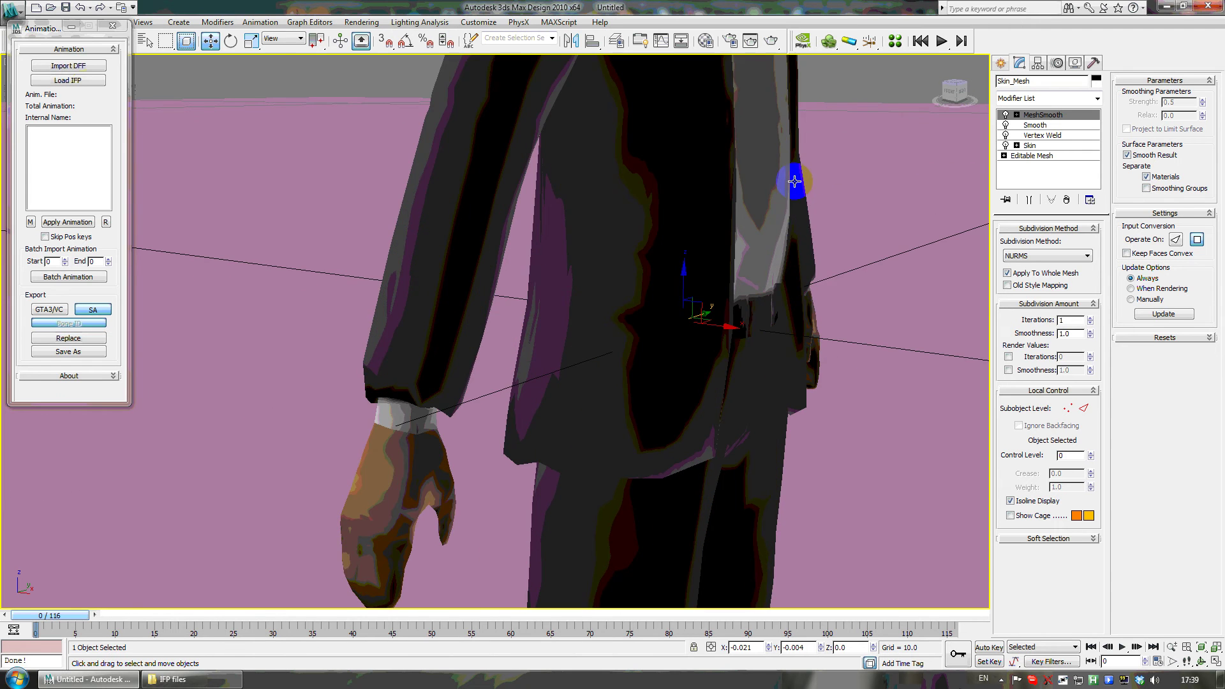
middle_click_drag(794, 241, 824, 148)
middle_click_drag(734, 367, 721, 416)
key("z")
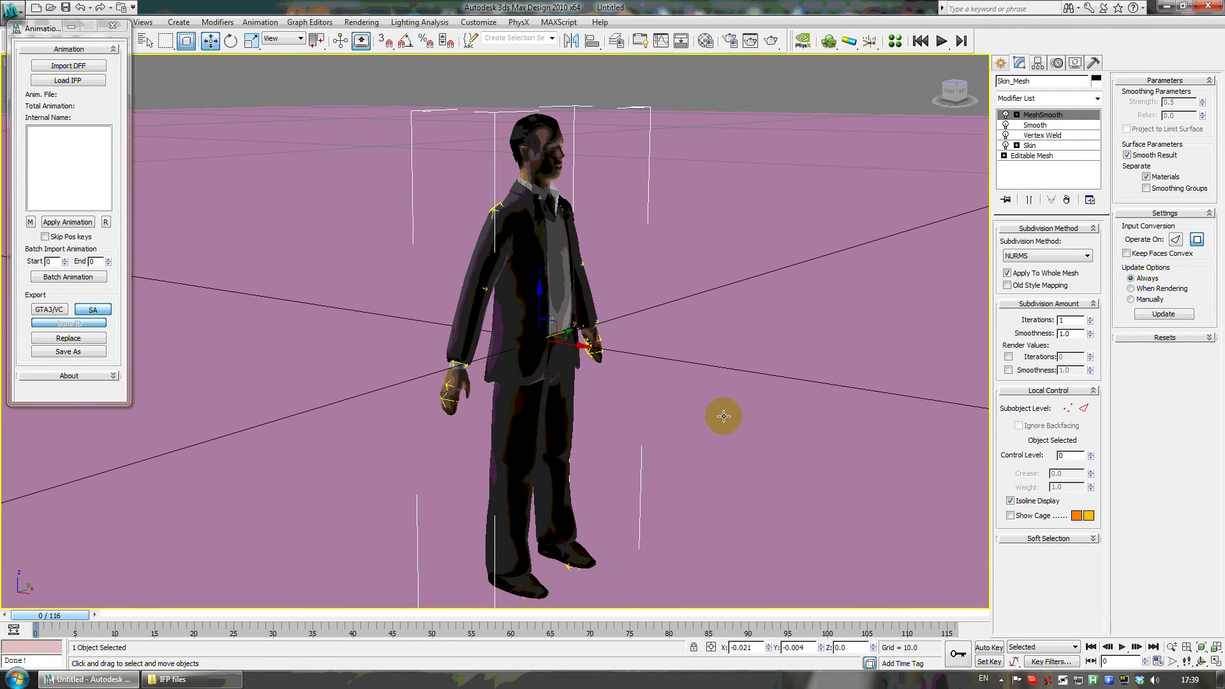
Select the whole character, including the skin mesh and all its bones
left_click_drag(887, 106, 961, 91)
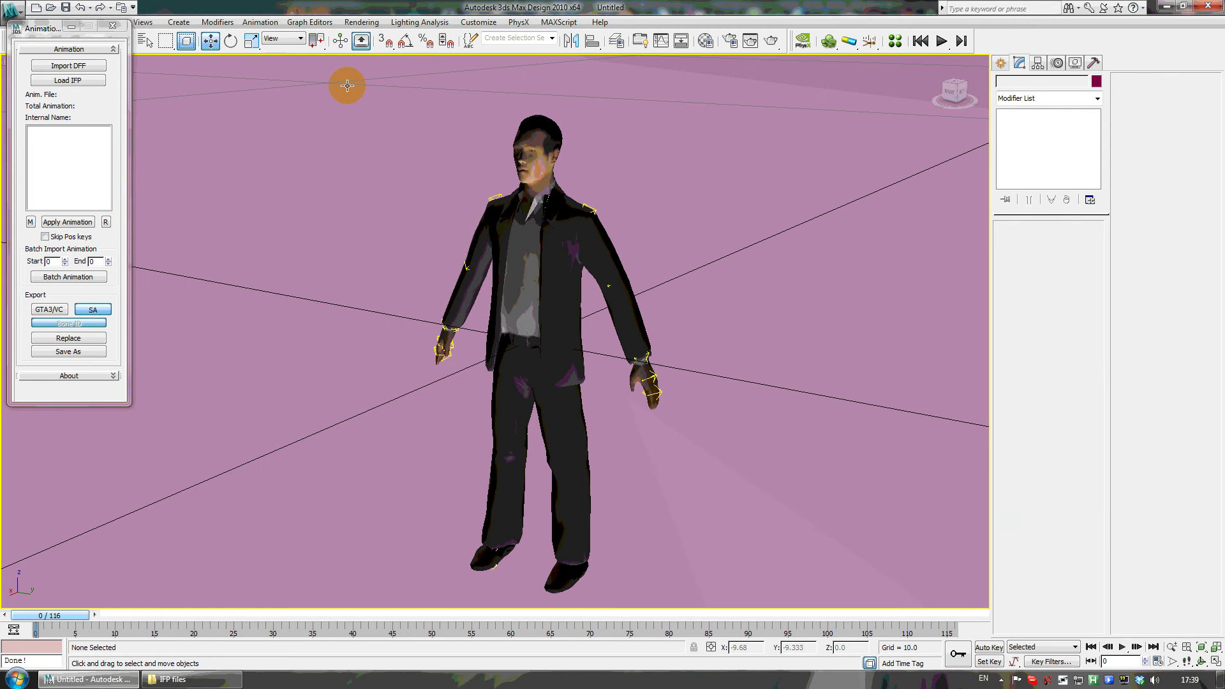
left_click(961, 91)
left_click_drag(379, 101, 686, 622)
left_click(954, 91)
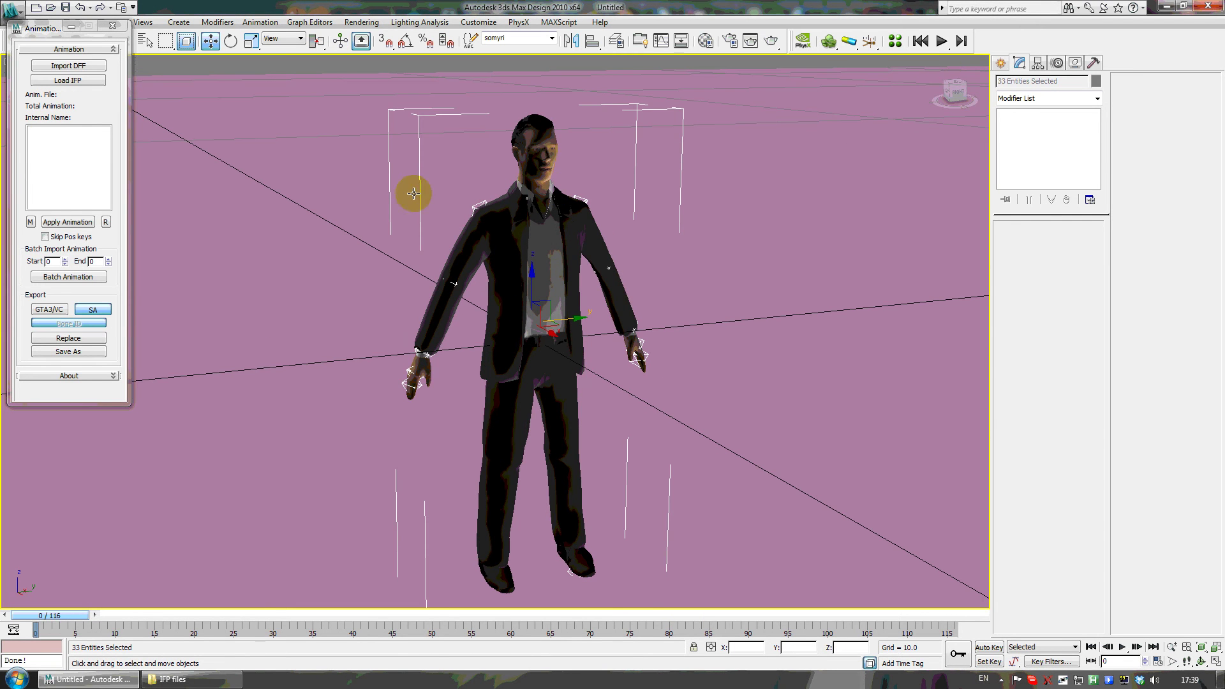
left_click_drag(959, 93, 819, 96)
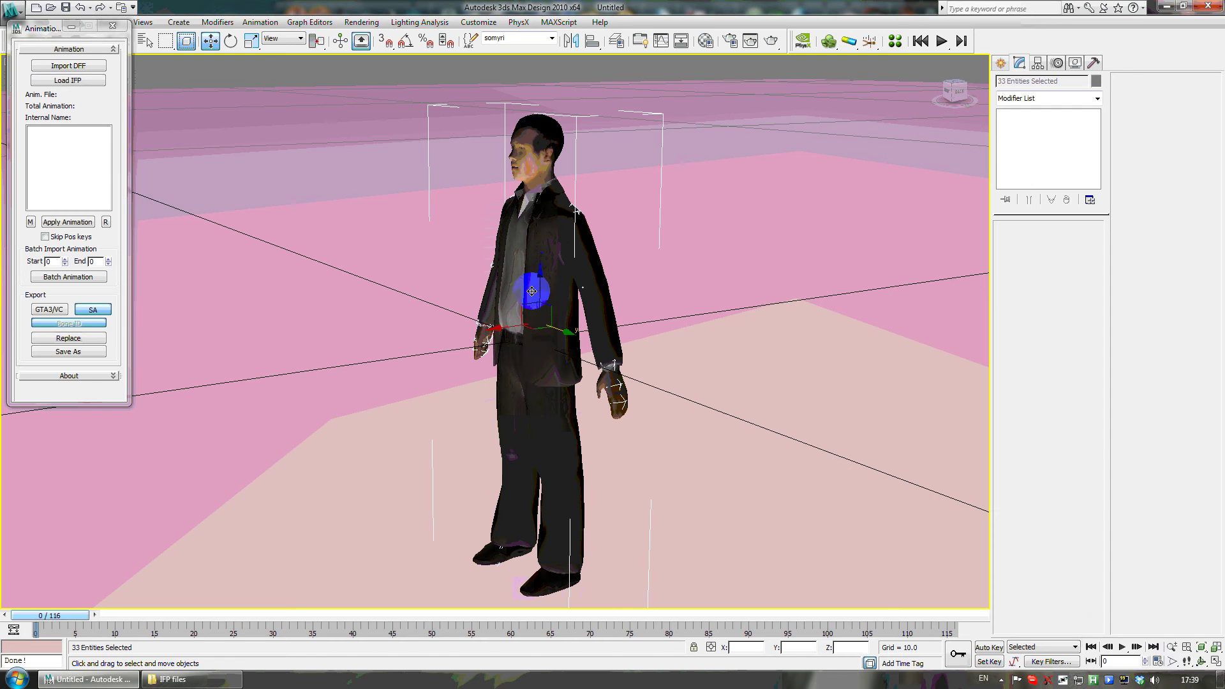
Load the baseball.ifp animation file from the IFP files folder for the selected character
left_click_drag(944, 86, 985, 106)
left_click(75, 67)
left_click(78, 83)
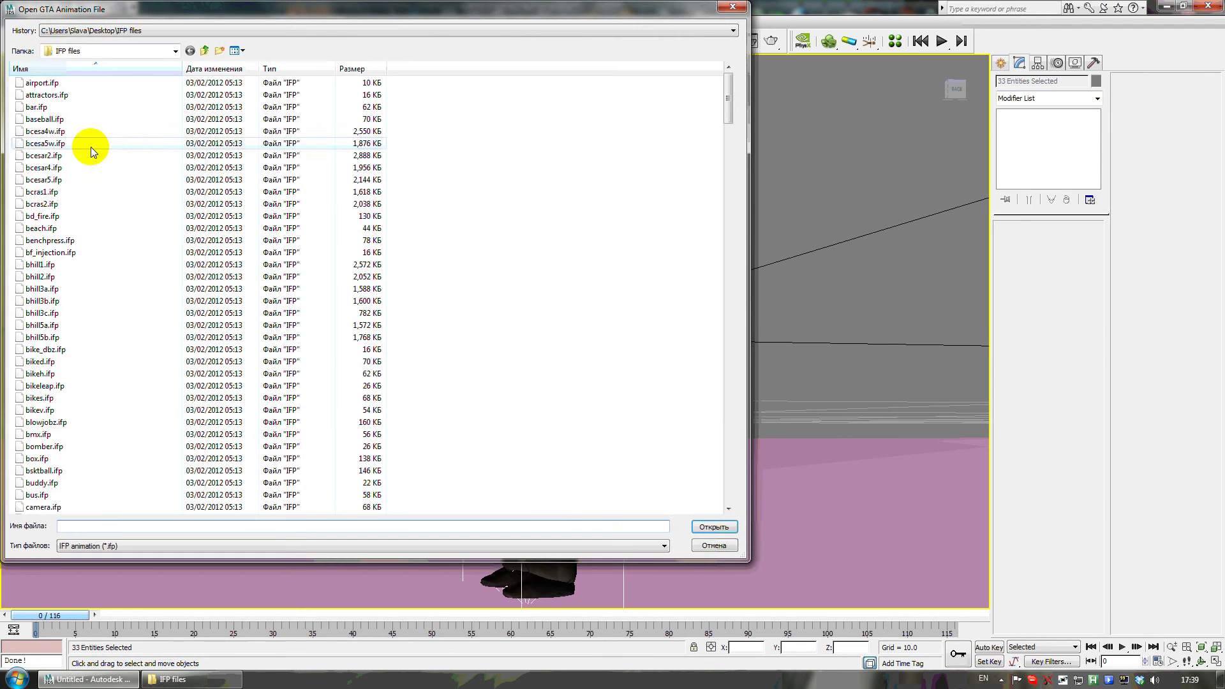
left_click(57, 121)
left_click(713, 526)
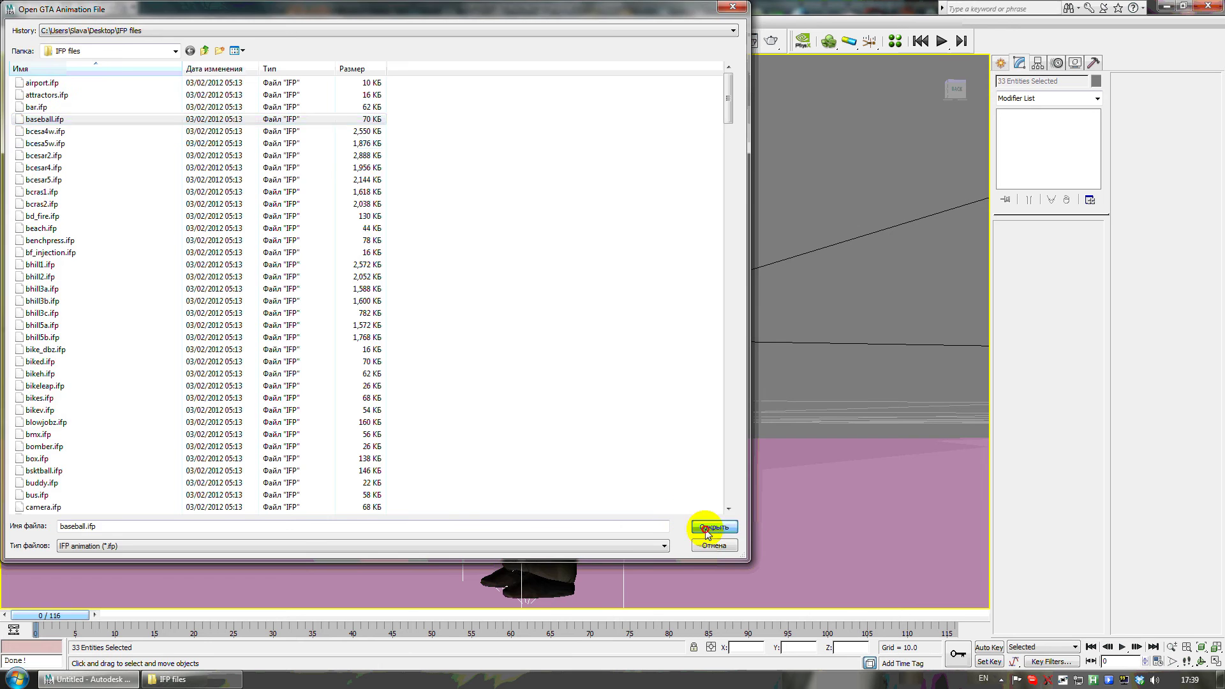
left_click_drag(959, 89, 21, 109)
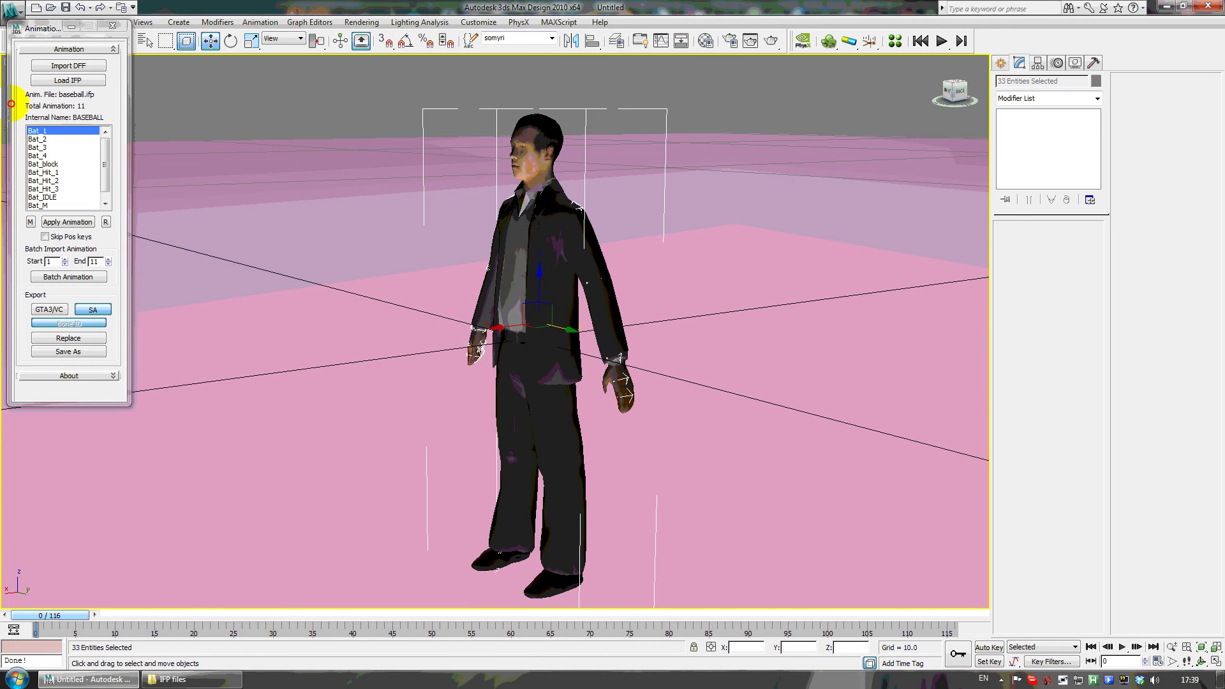
Apply the Bat_3 animation from the loaded file to the character
middle_click_drag(550, 413, 577, 406)
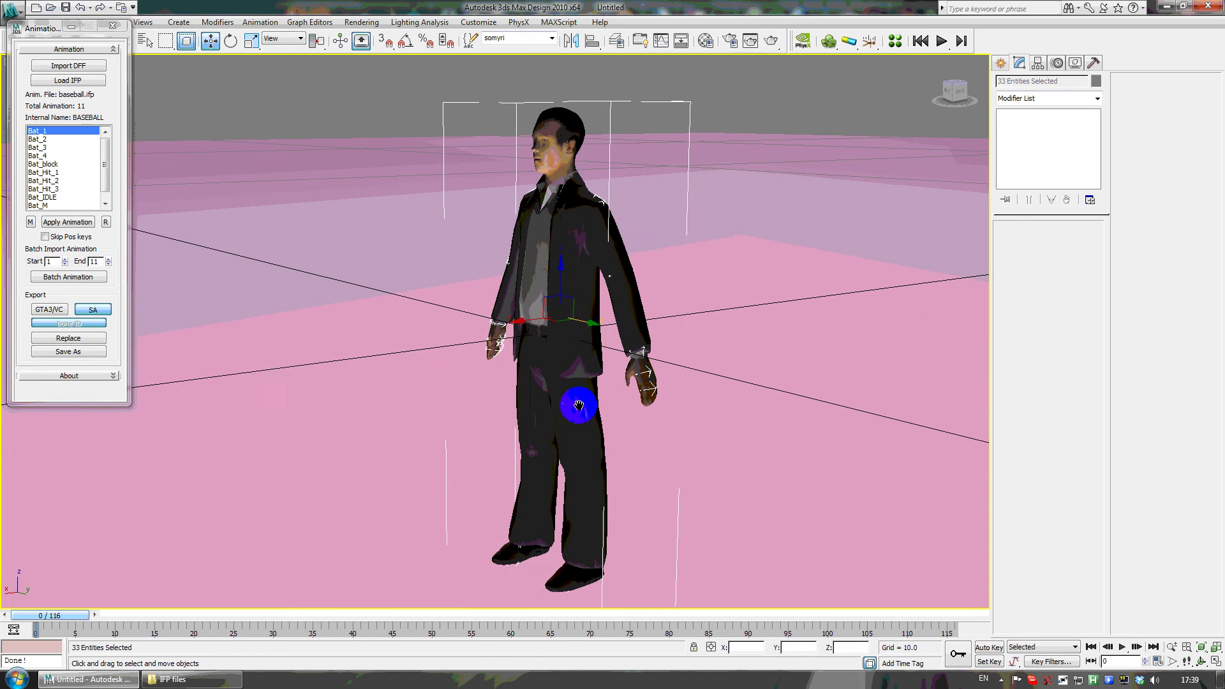
left_click(45, 148)
left_click(65, 223)
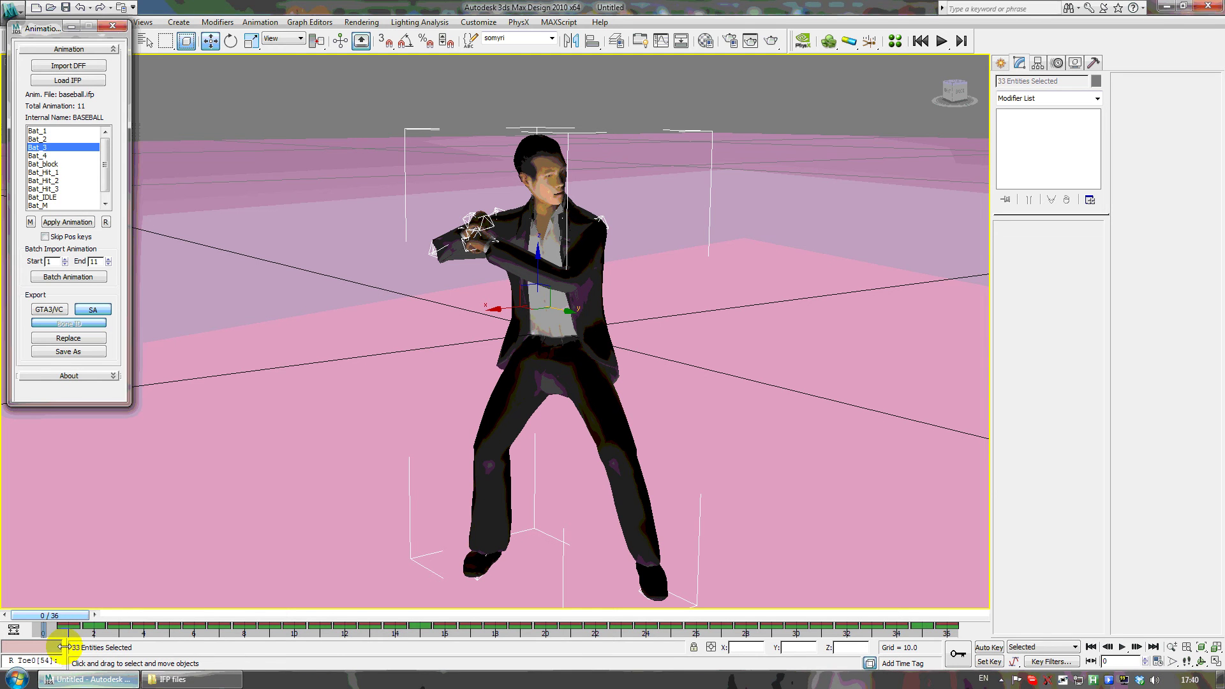
Widen the MAXScript Mini Listener and examine the imported keys and times listed for each bone
left_click(229, 652)
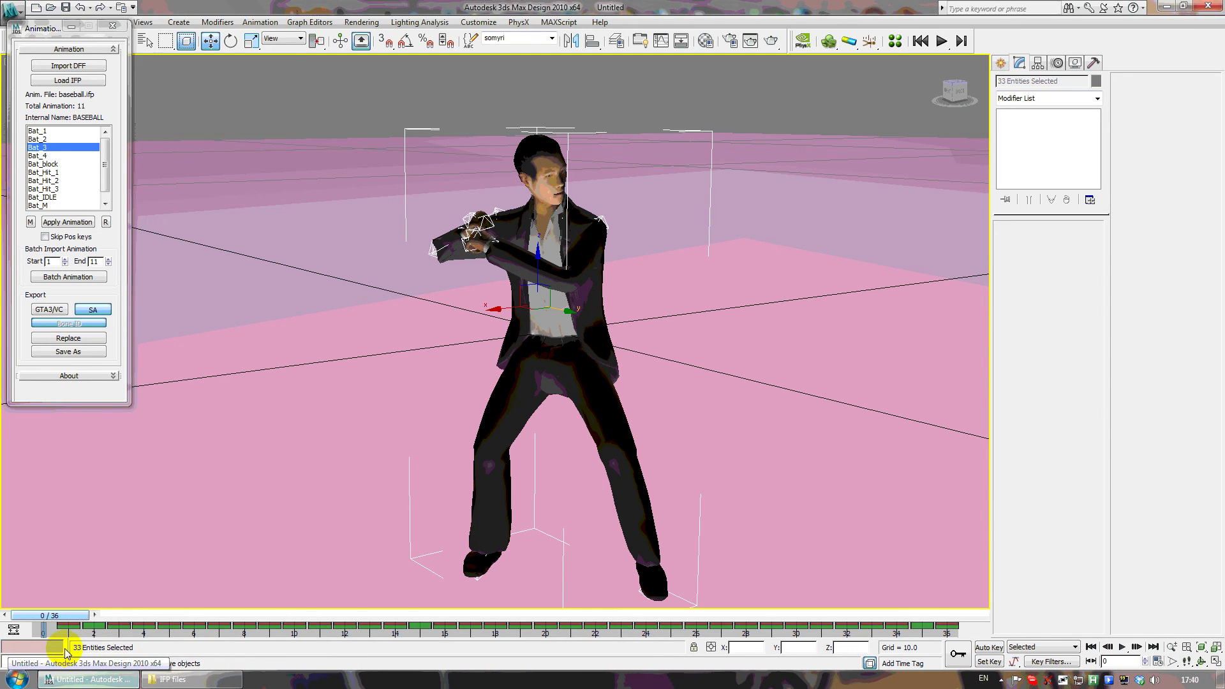
left_click_drag(66, 647, 75, 648)
left_click(156, 648)
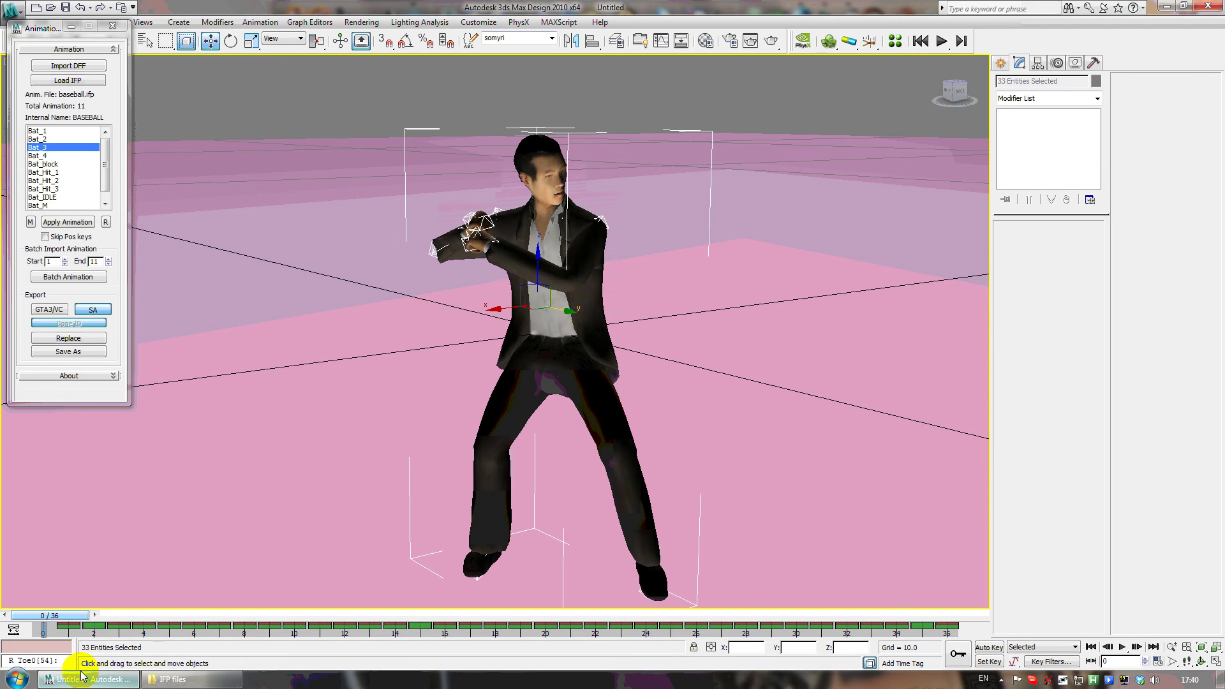
left_click_drag(77, 650, 393, 649)
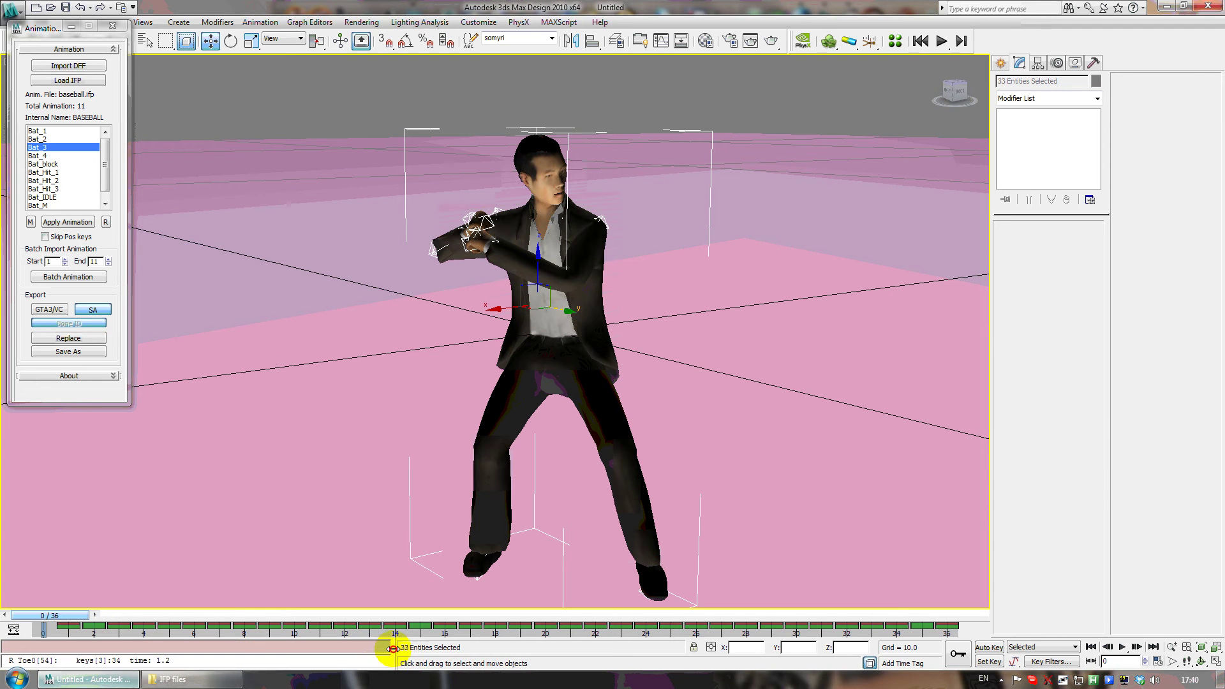
right_click(357, 662)
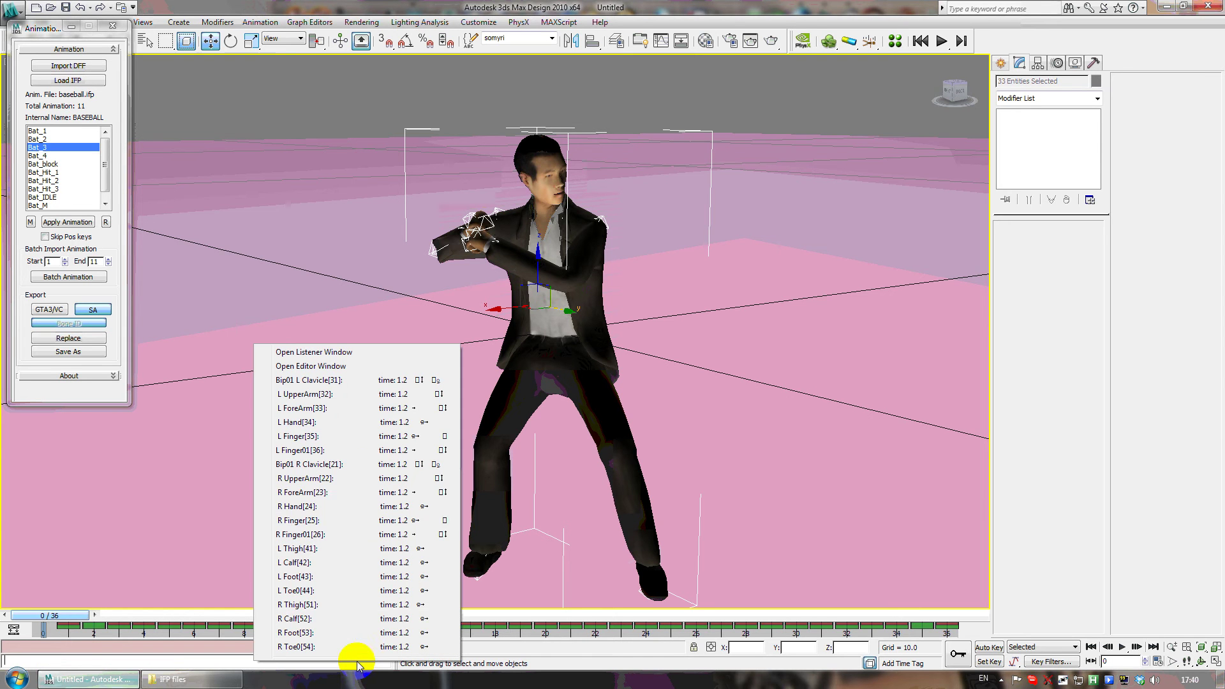
left_click(177, 649)
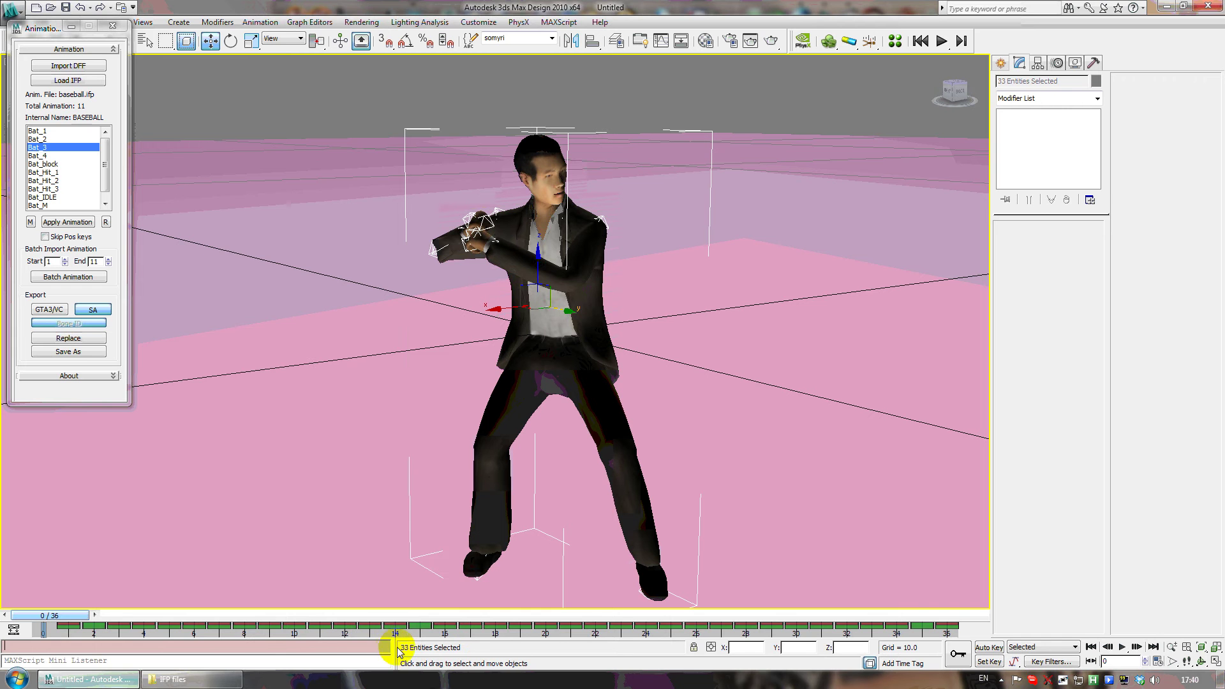
Scrub the Bat_3 animation from the first frame to frame 36, viewing the character from the right side
left_click_drag(43, 616, 470, 616)
key("w")
left_click(951, 96)
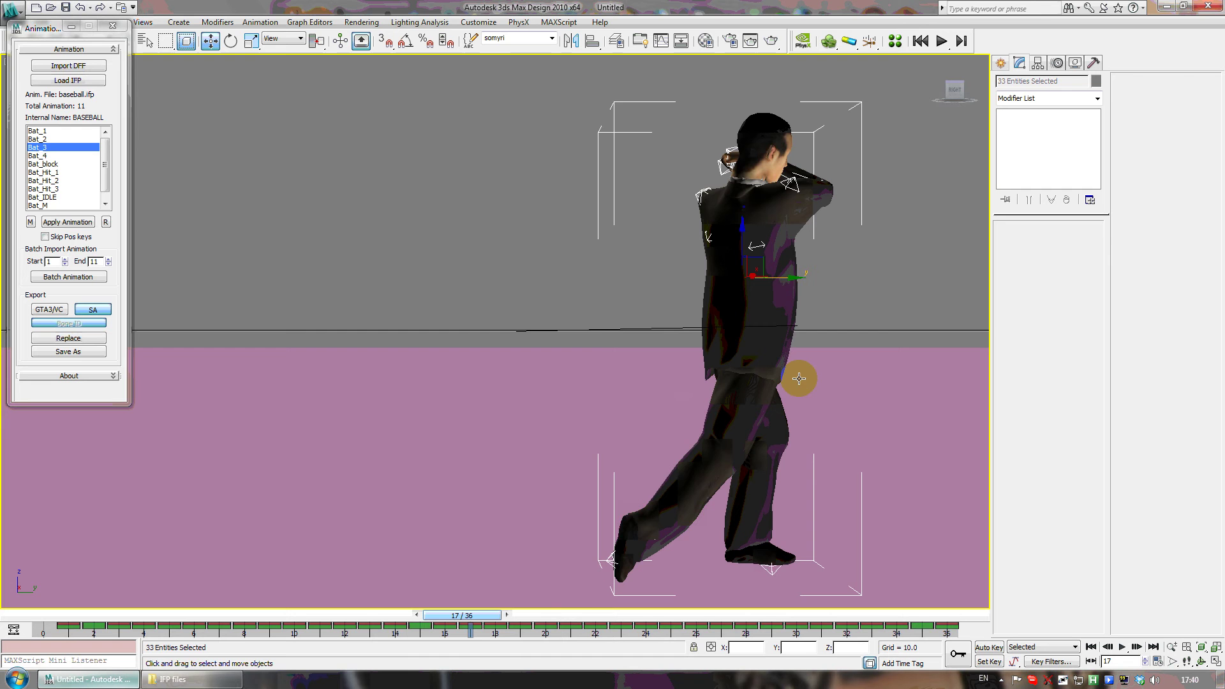
middle_click_drag(692, 308, 657, 349)
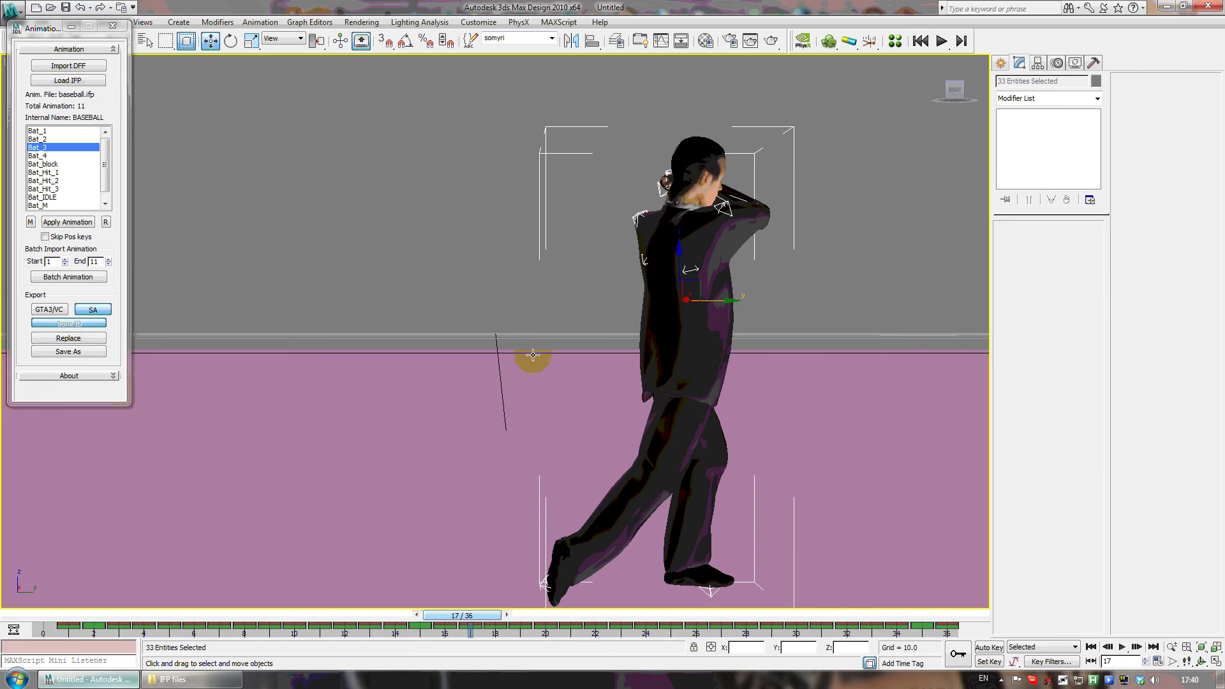
left_click_drag(457, 619, 932, 614)
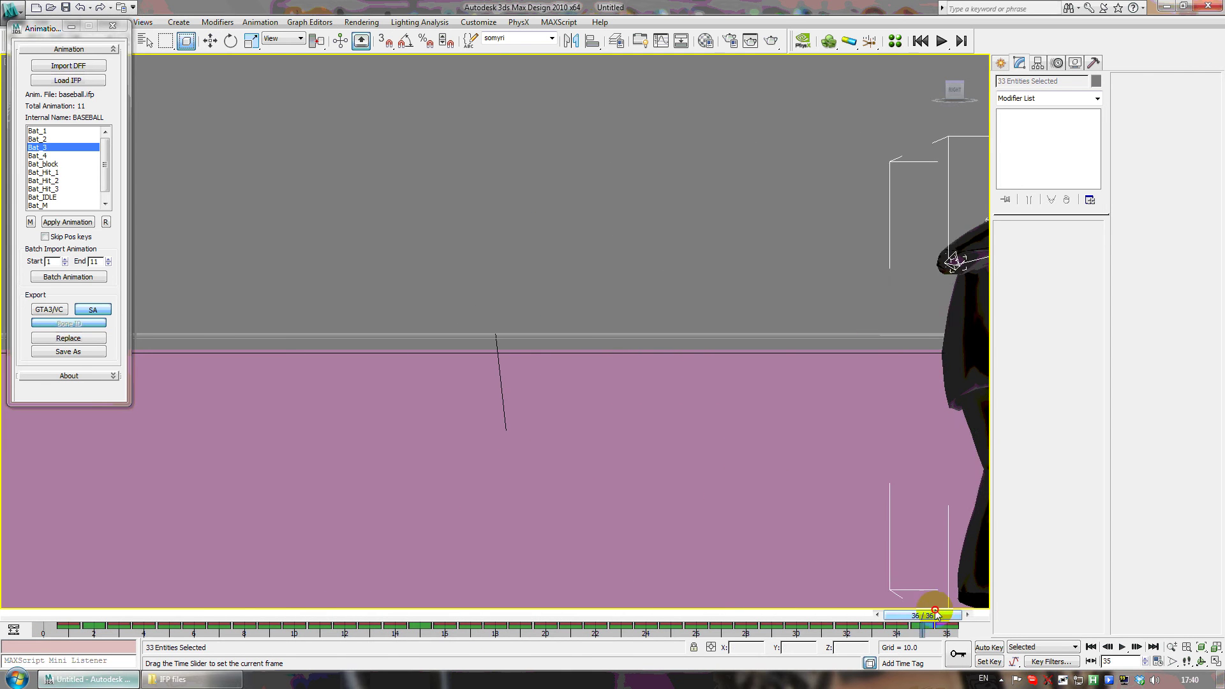
key("w")
scroll(820, 464, "down", 4)
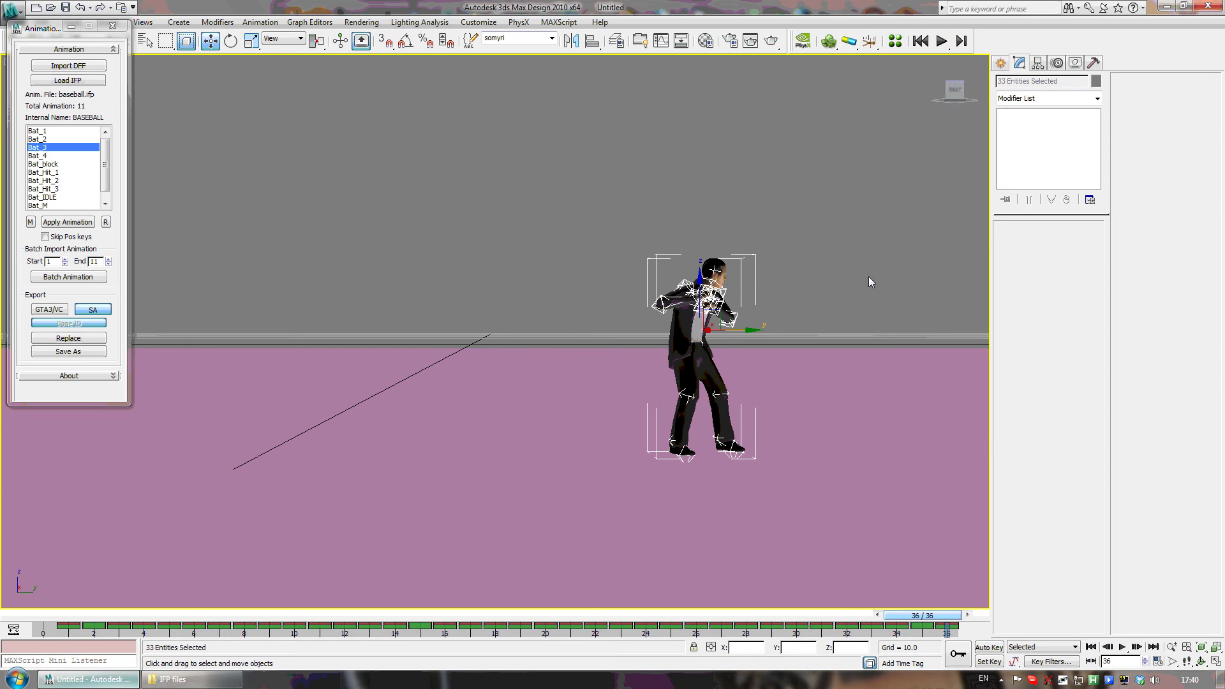
Review the Bat_3 motion from an angled view by scrubbing back to frame 0 and forward to frame 36
left_click_drag(956, 92, 927, 100)
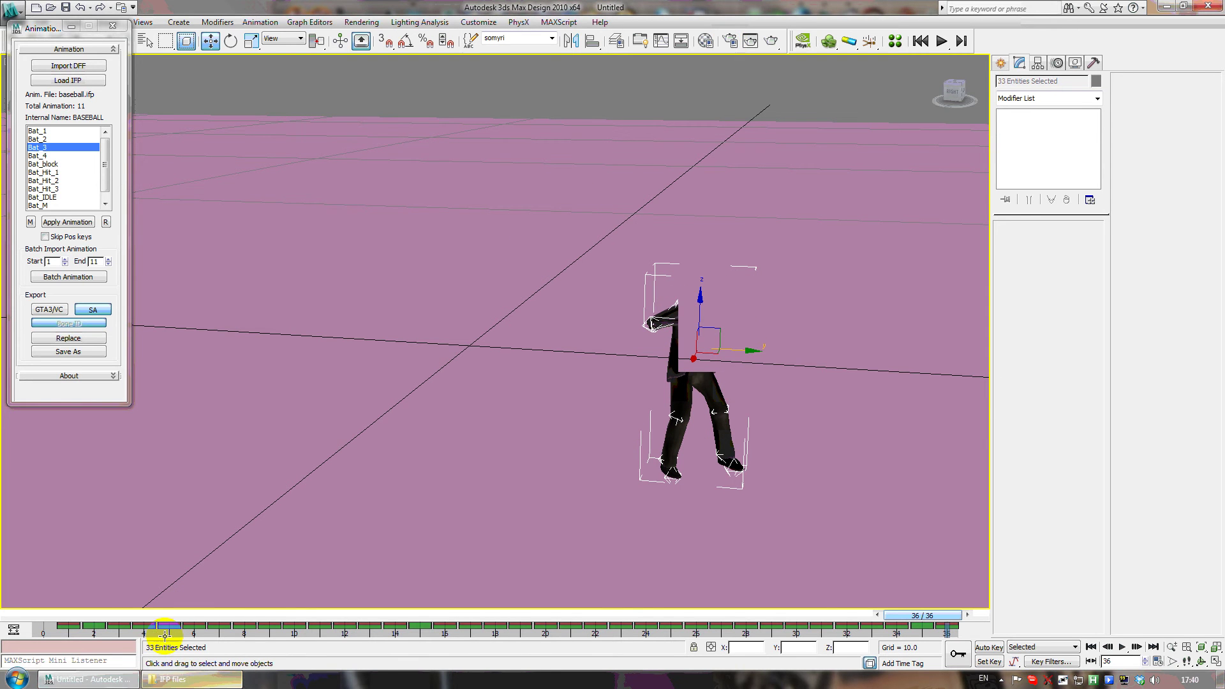
left_click_drag(928, 616, 39, 616)
key("w")
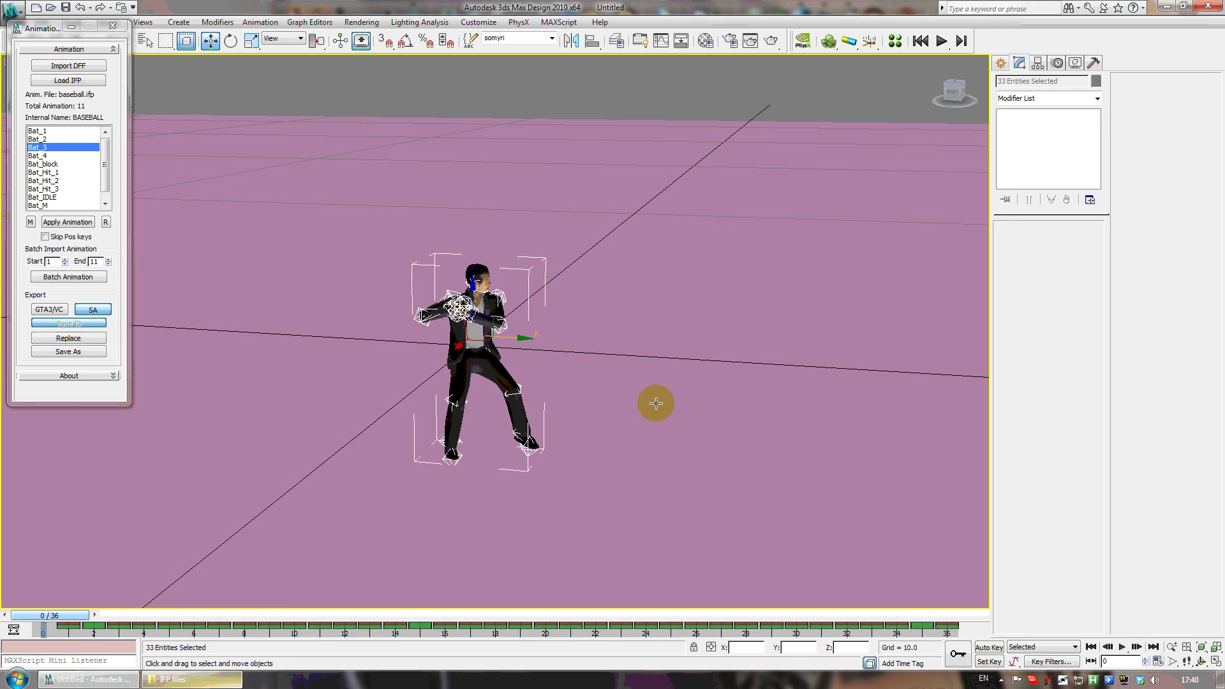
left_click_drag(88, 619, 971, 606)
key("w")
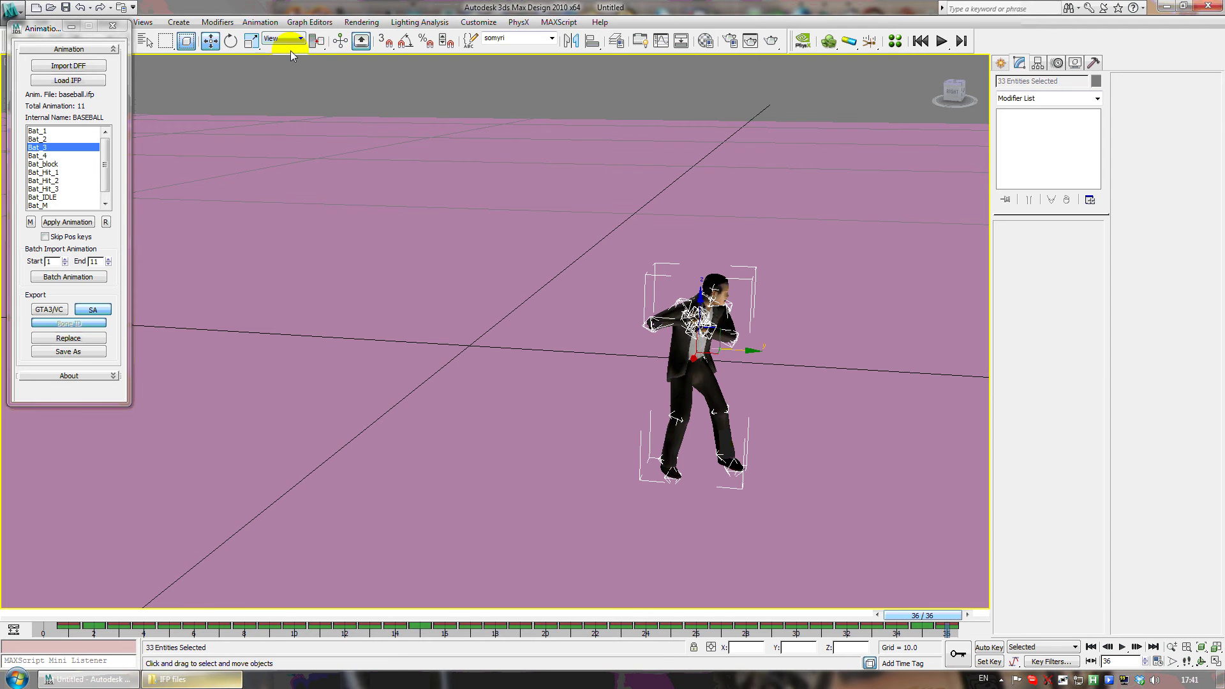
Try to scale up the whole selected character uniformly at frame 36
left_click(252, 42)
left_click_drag(706, 334, 704, 212)
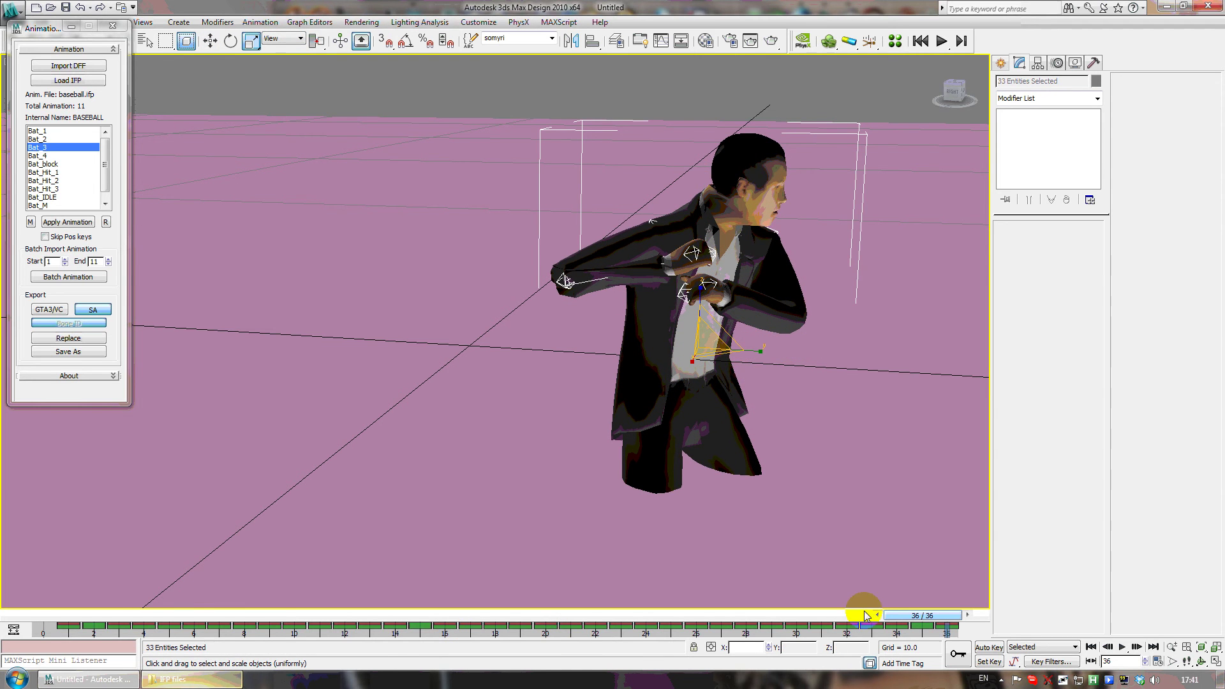
left_click_drag(937, 622, 963, 618)
key("r")
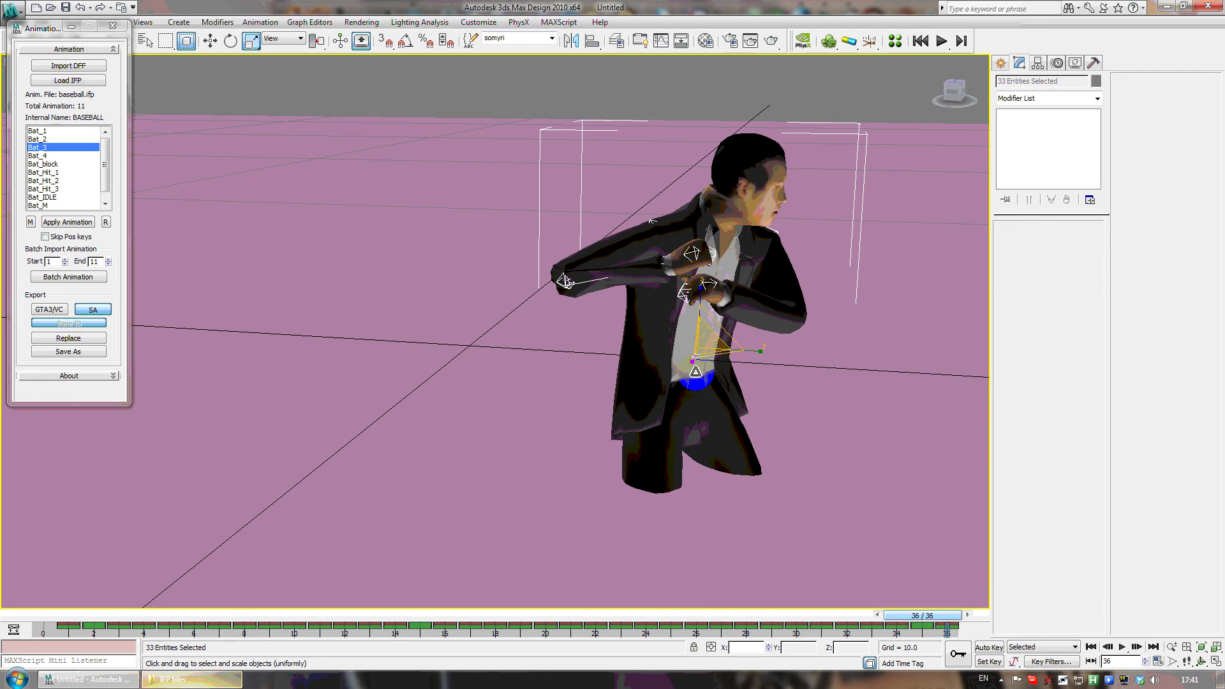
Try to move the enlarged character along the Y axis
middle_click_drag(846, 405, 532, 400)
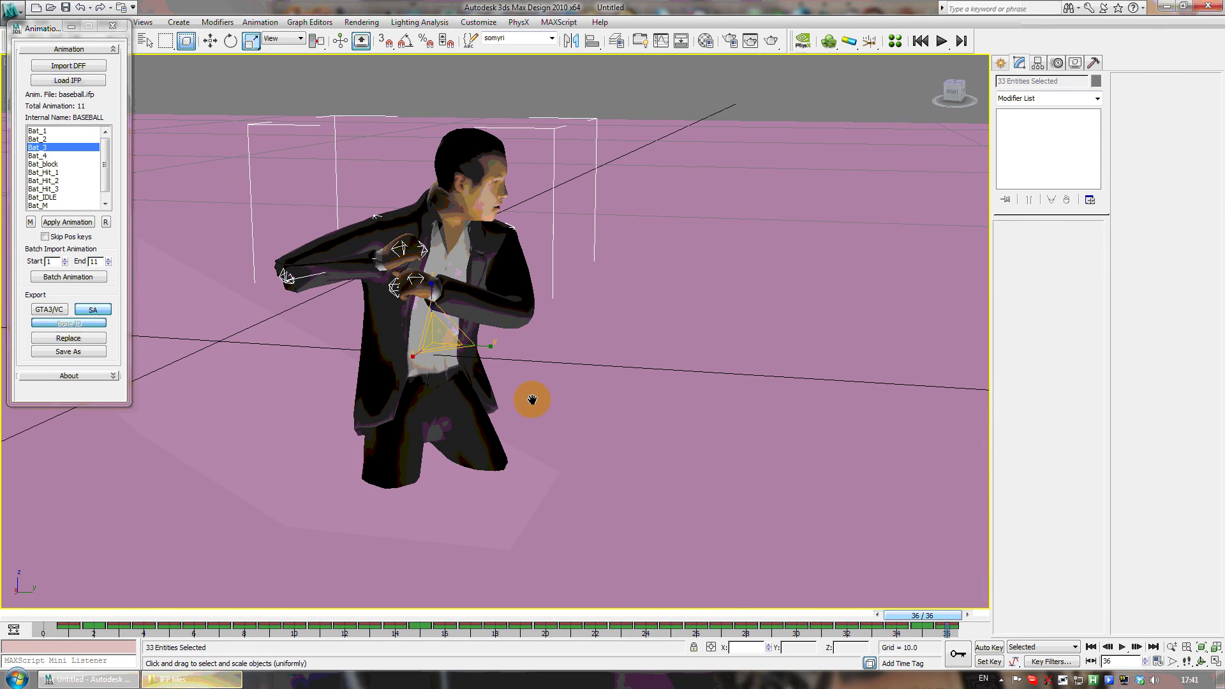
left_click(211, 41)
mouse_move(499, 343)
left_mouse_down()
mouse_move(620, 352)
mouse_move(455, 337)
left_mouse_up()
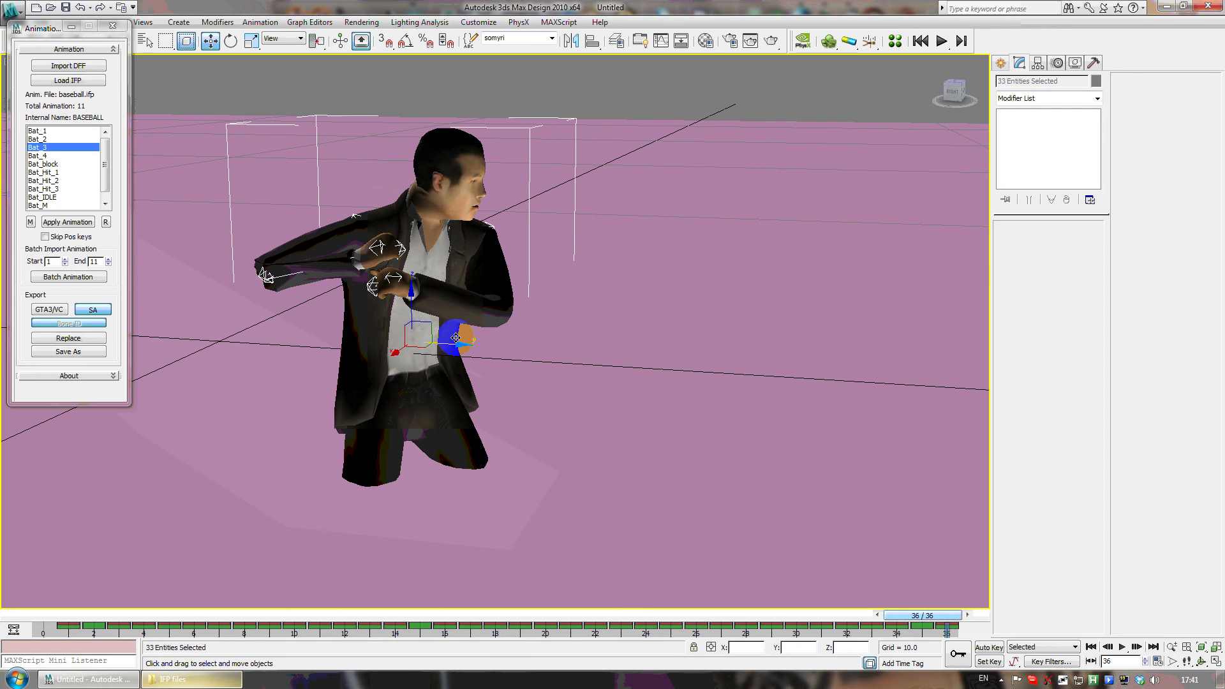
Turn on Auto Key and try to reposition the enlarged character, checking its pose at frame 34
key("m")
key("n")
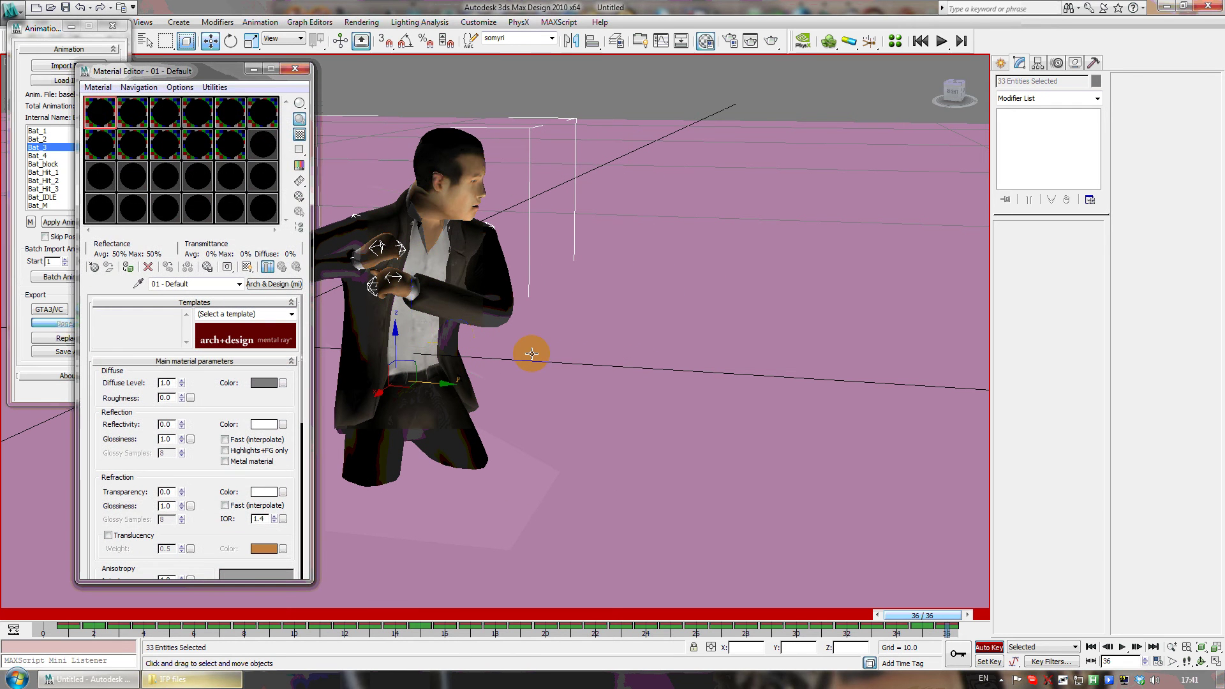
left_click(294, 69)
left_click_drag(428, 385, 591, 389)
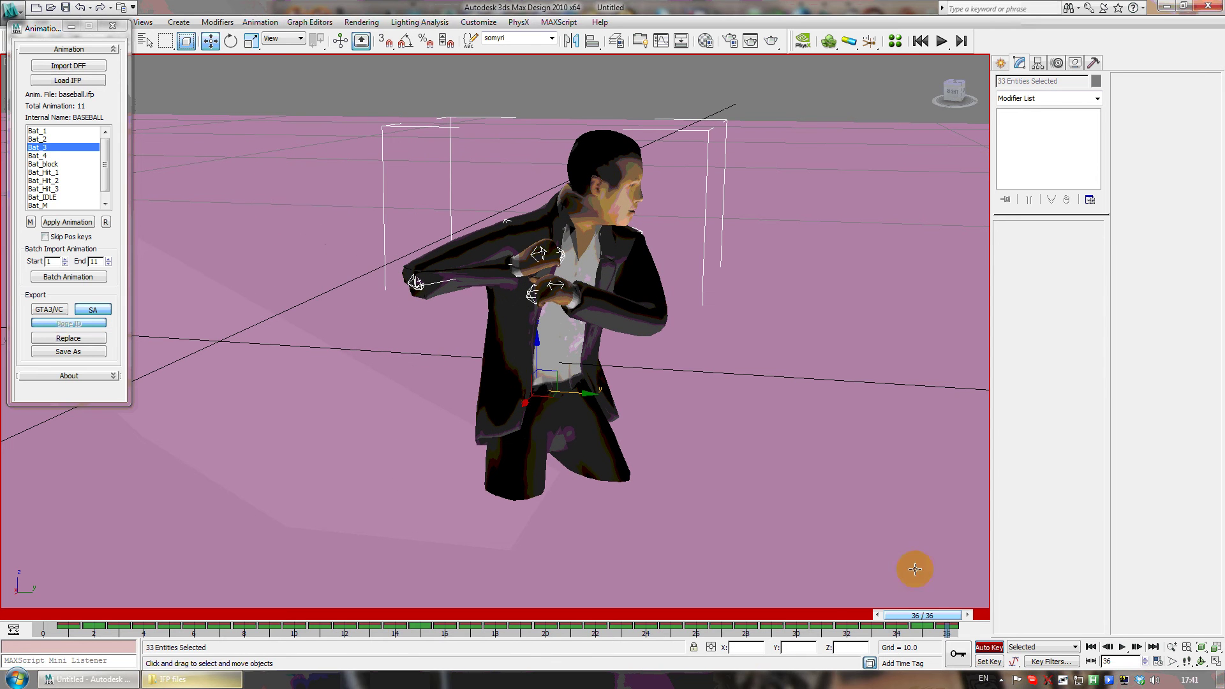
left_click_drag(939, 624, 911, 622)
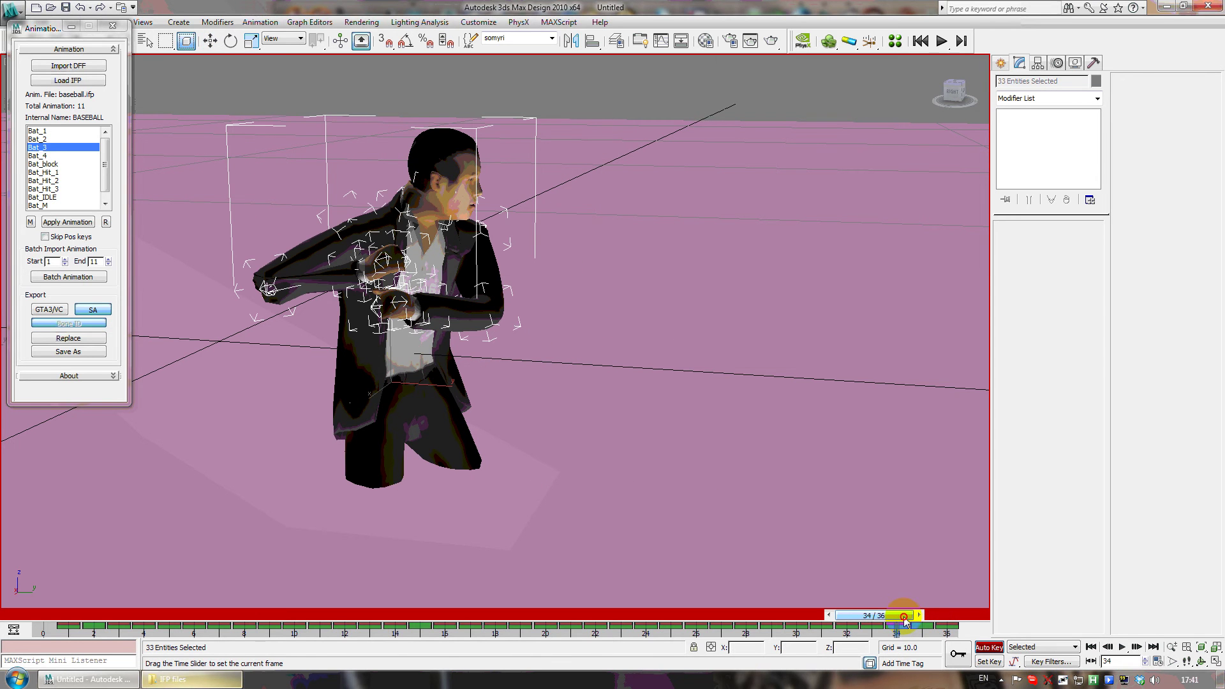
key("w")
left_click(390, 415)
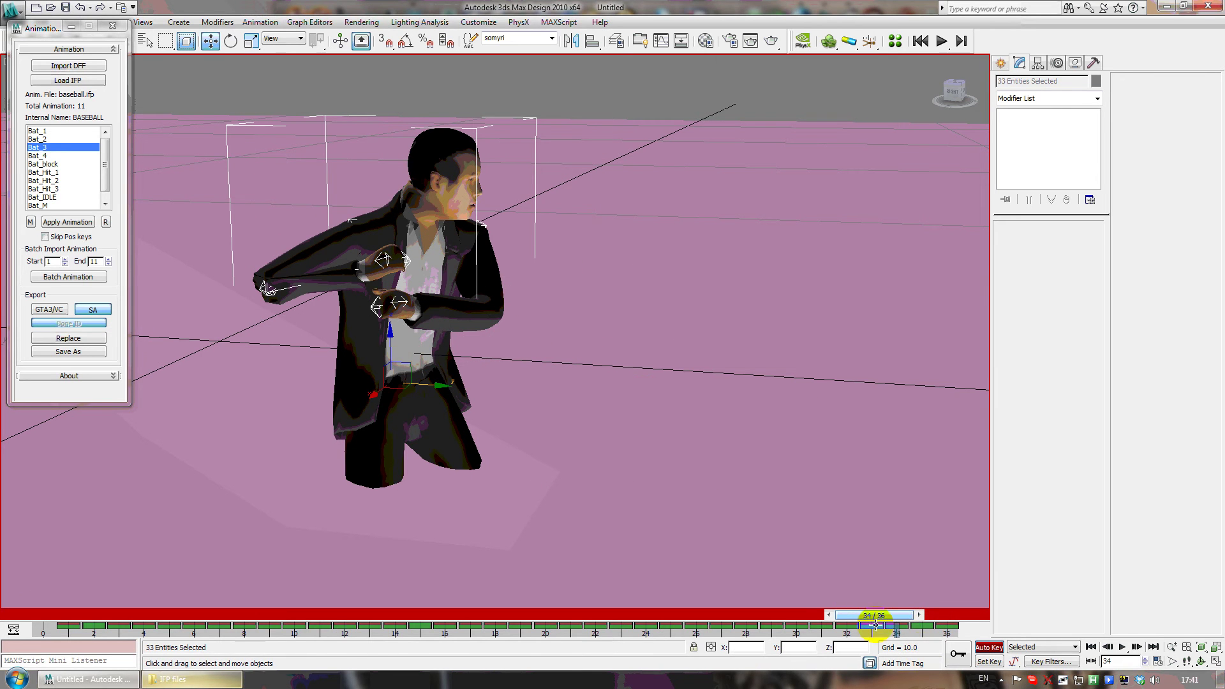
Undo the scaling and both moves of the character, and turn off Auto Key
left_click(91, 7)
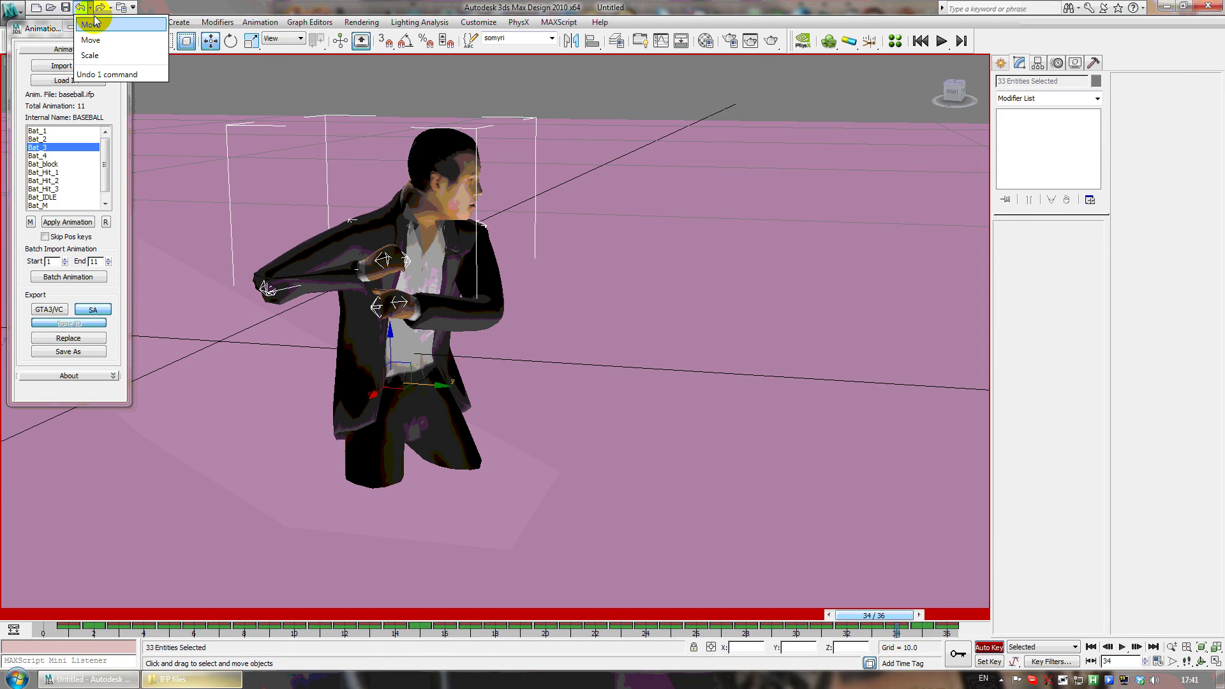
left_click(91, 56)
left_click_drag(403, 348, 435, 348)
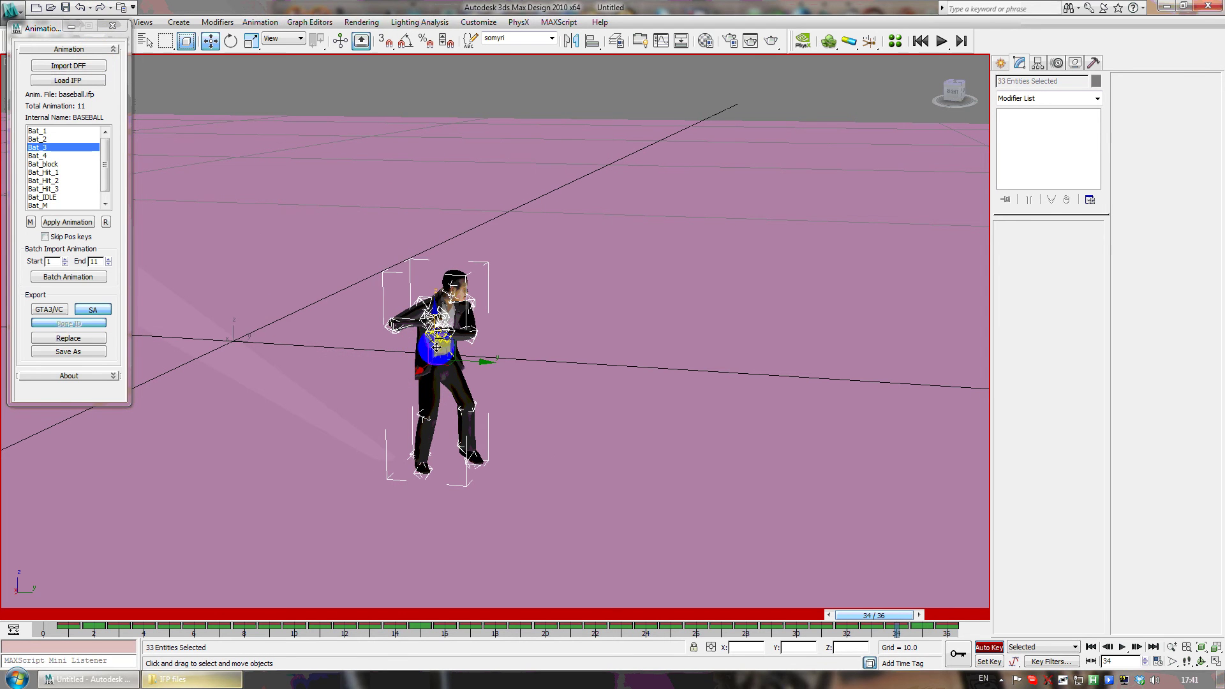
key("m")
key("n")
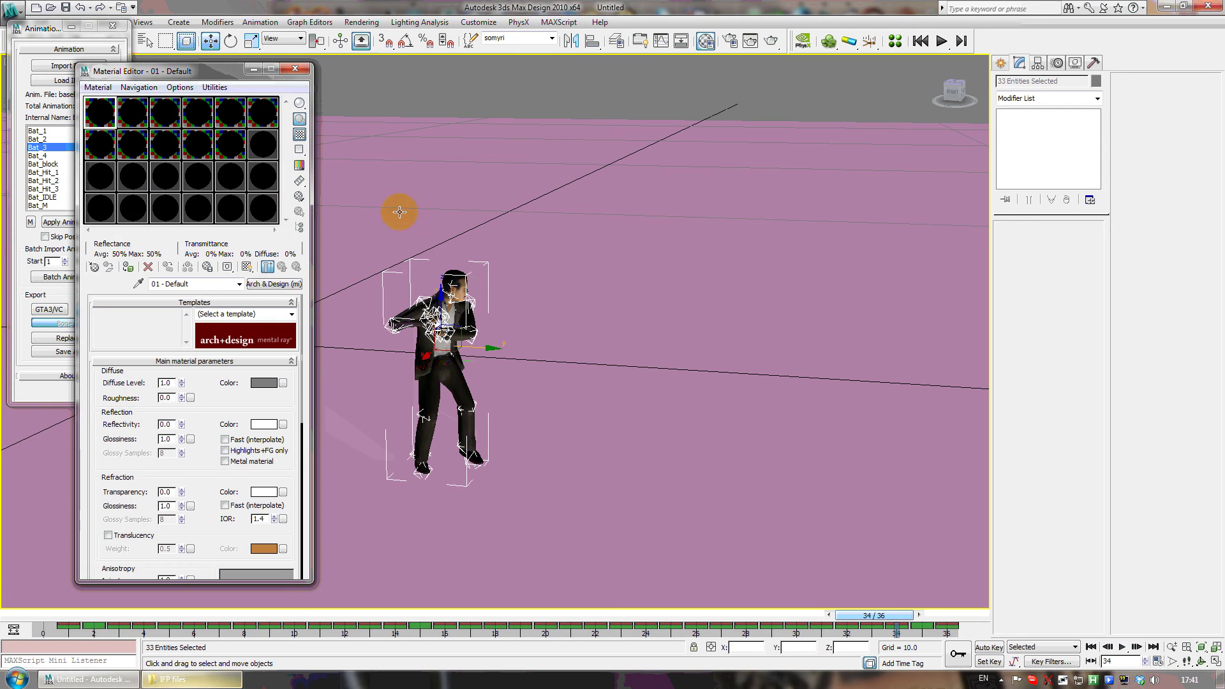
left_click(300, 72)
Examine the animated character's pose at frame 34 up close and from the right side
middle_click_drag(414, 328, 476, 300)
scroll(476, 299, "up", 3)
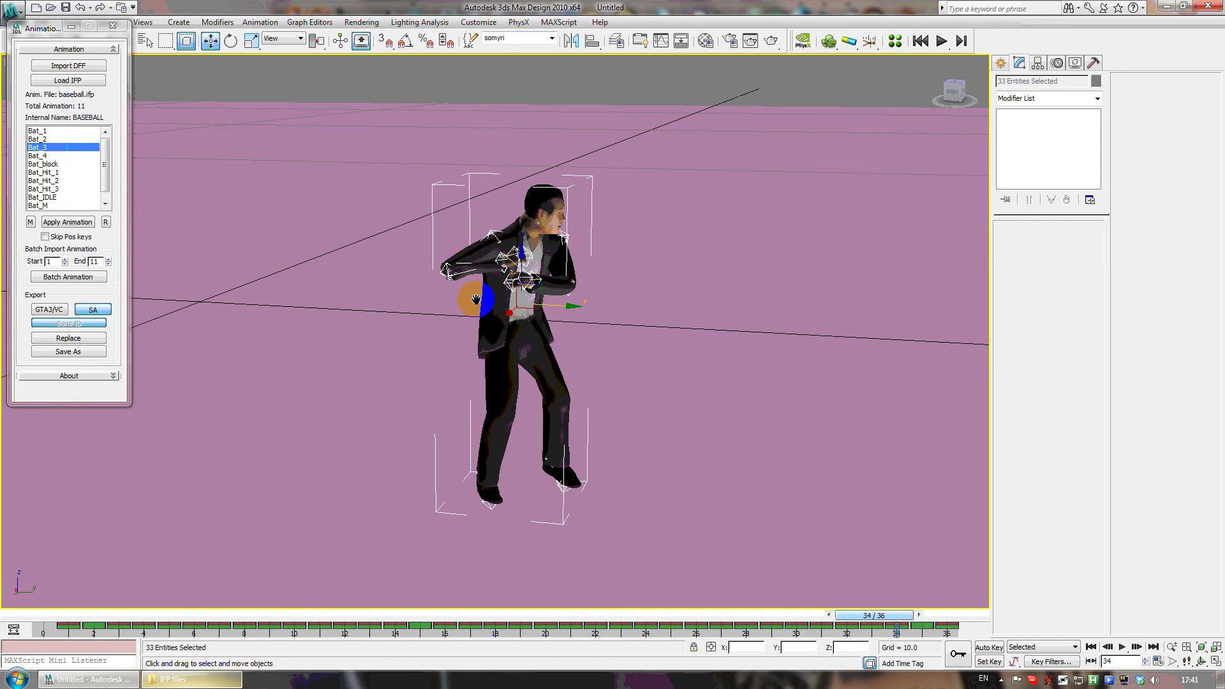
middle_click_drag(389, 301, 462, 304)
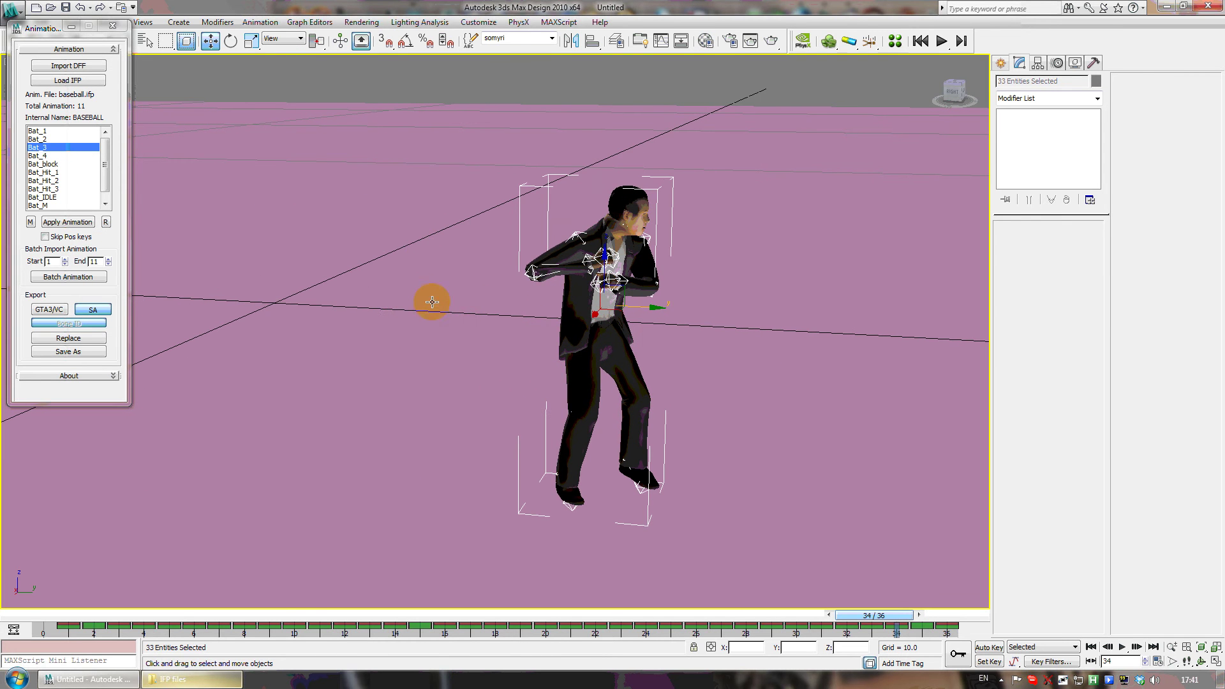
middle_click_drag(373, 275, 424, 298)
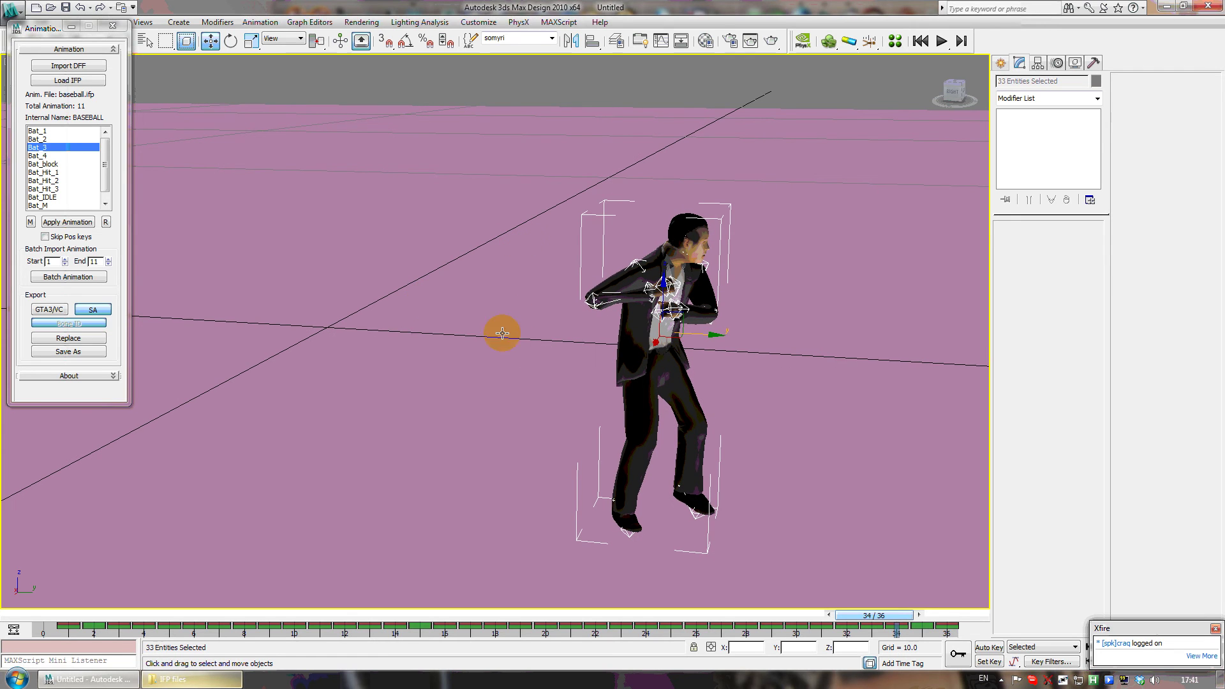
left_click(627, 330)
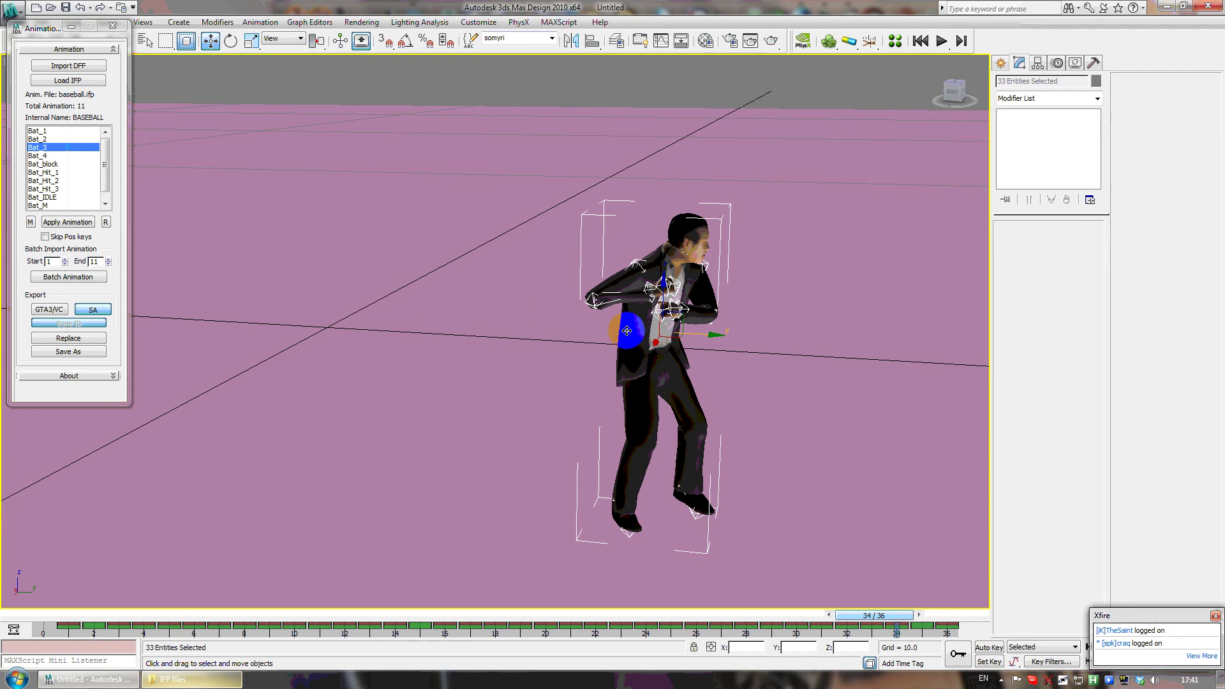
left_click(702, 264)
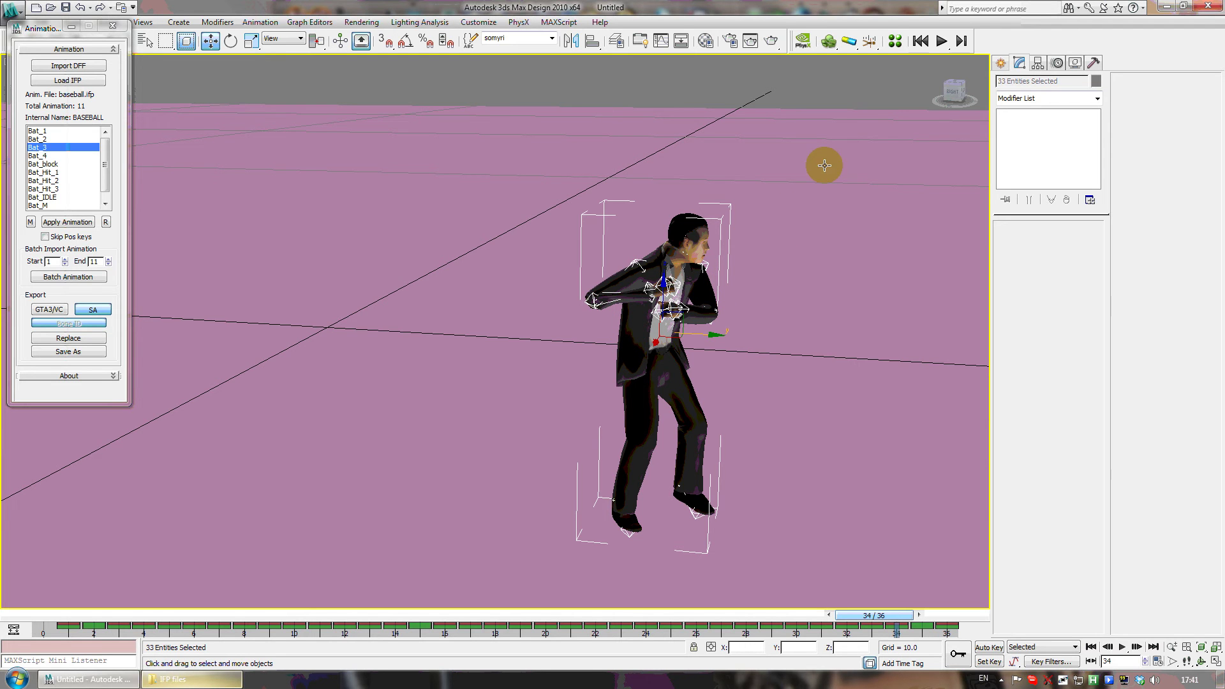
middle_click_drag(676, 296, 694, 310)
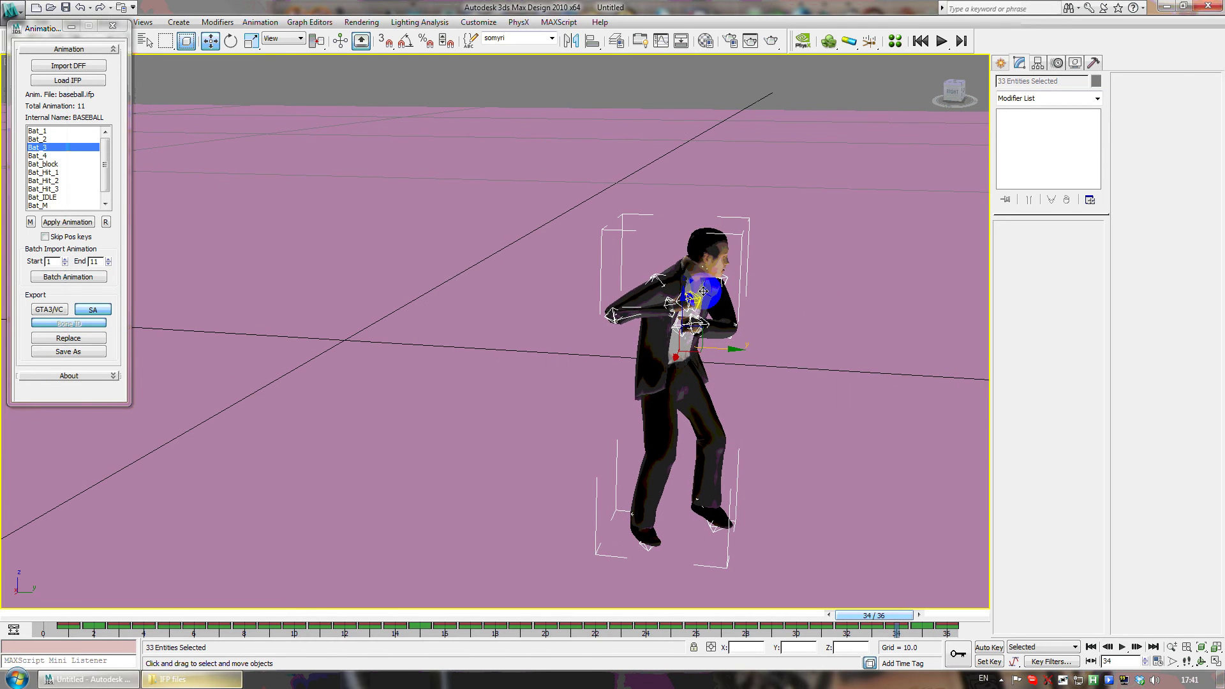
left_click(954, 93)
left_click_drag(912, 97, 928, 90)
middle_click_drag(795, 274, 712, 91)
middle_click_drag(710, 447, 757, 648)
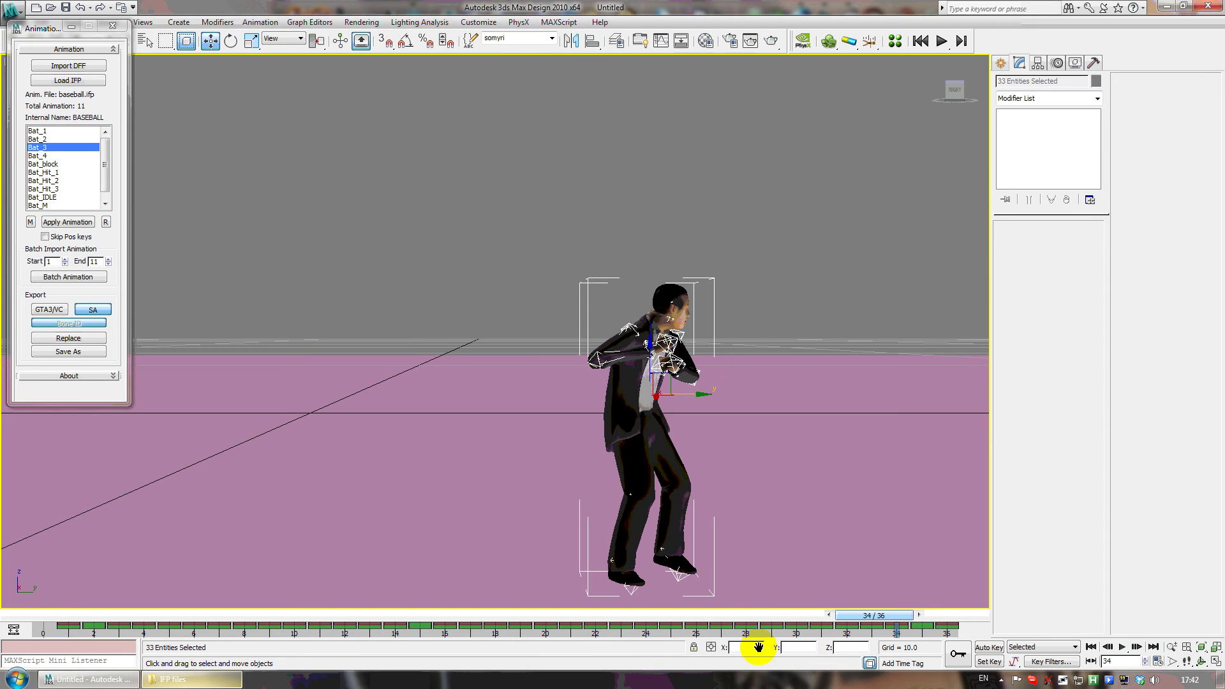
Review the Bat_3 motion by scrubbing the timeline back to frame 0 and forward to frame 36
middle_click_drag(736, 470, 759, 462)
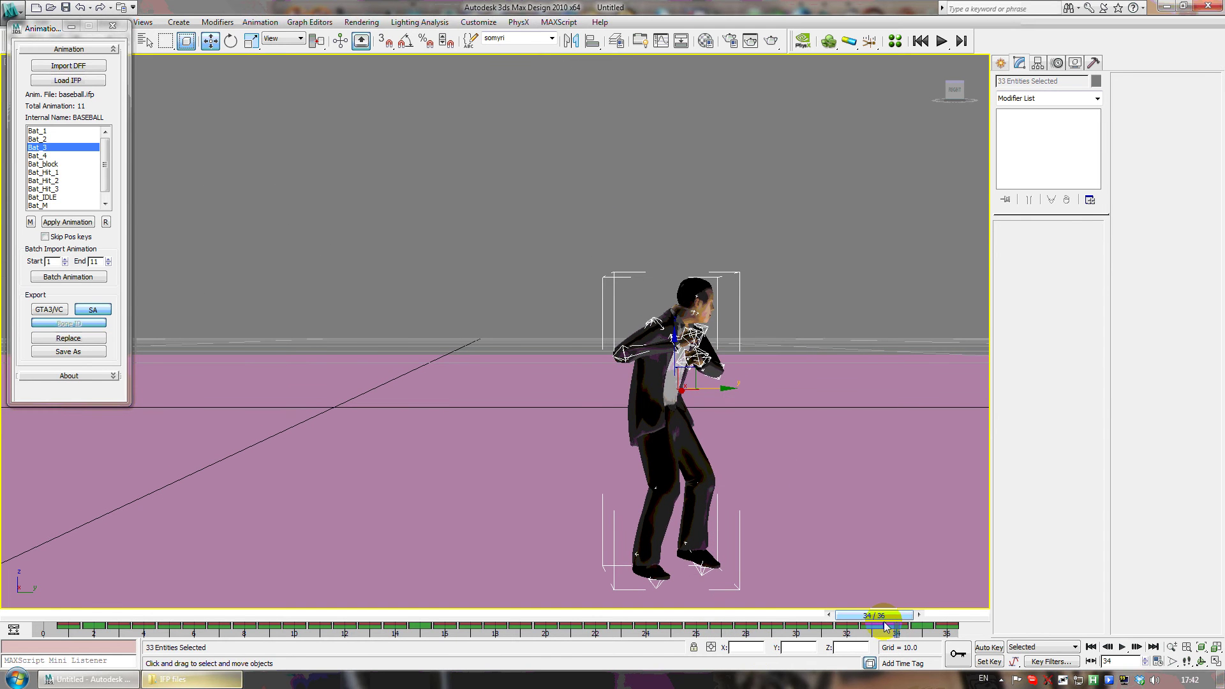
left_click_drag(882, 622, 54, 625)
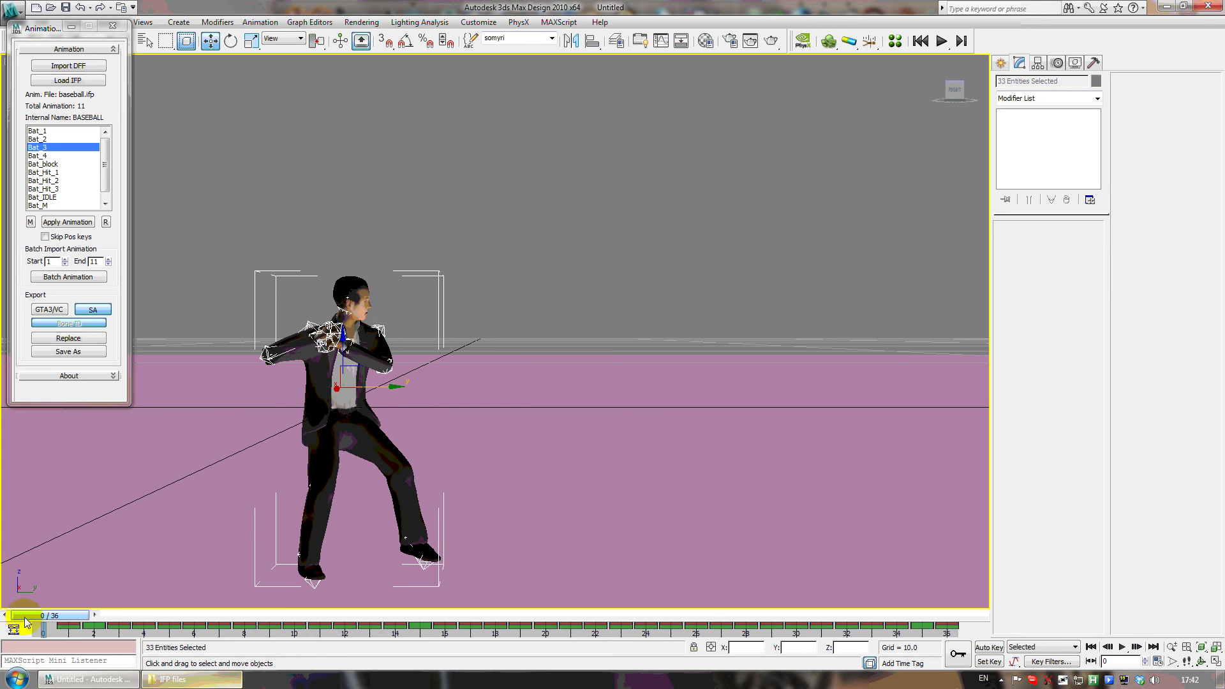
left_click_drag(29, 622, 925, 630)
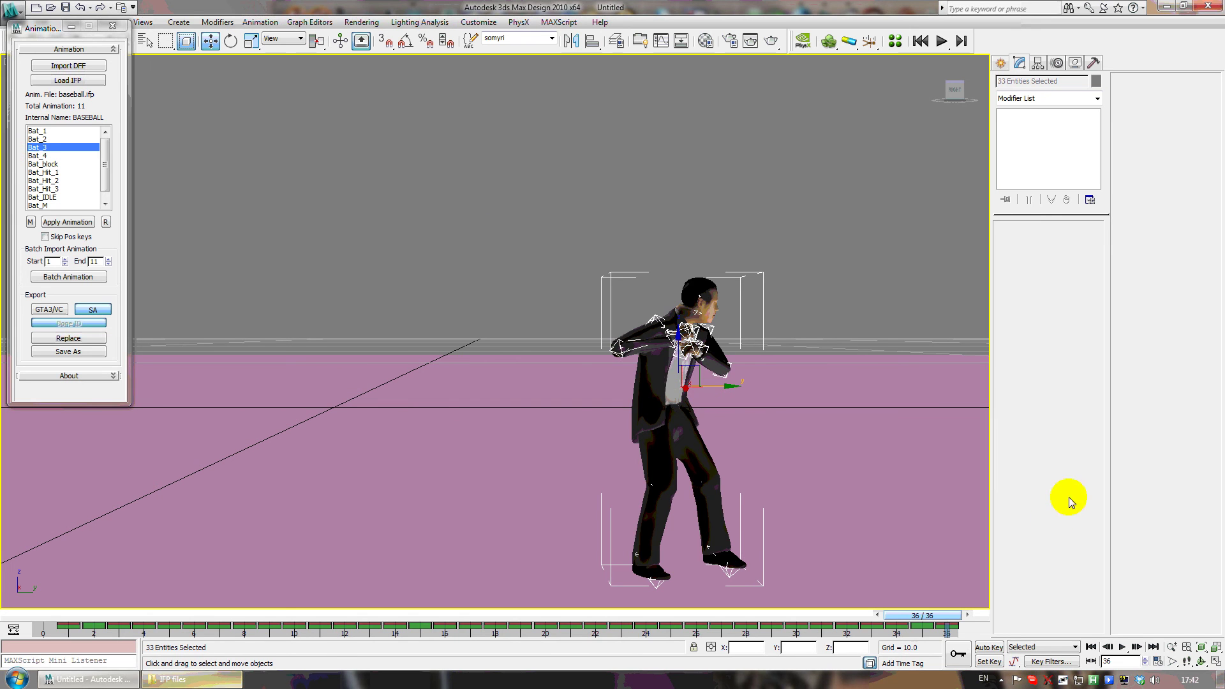
Set the animation's end time to 37 and go to frame 37
left_click(1158, 661)
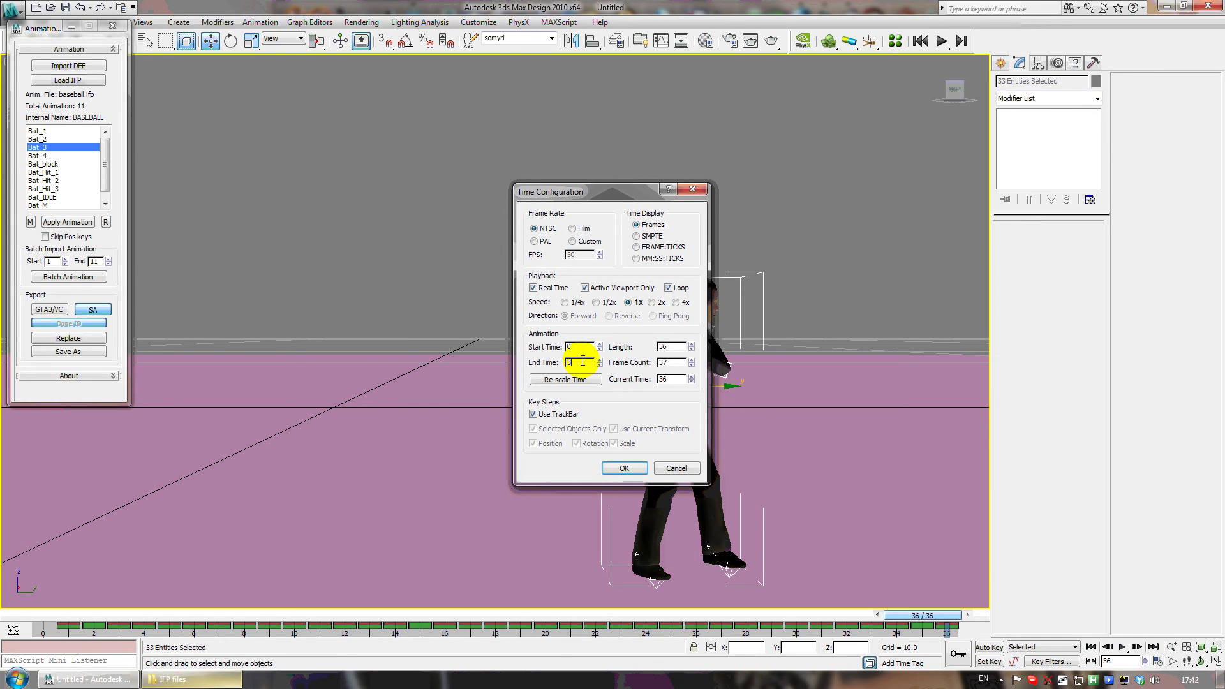
left_click(625, 469)
left_click_drag(904, 621, 945, 618)
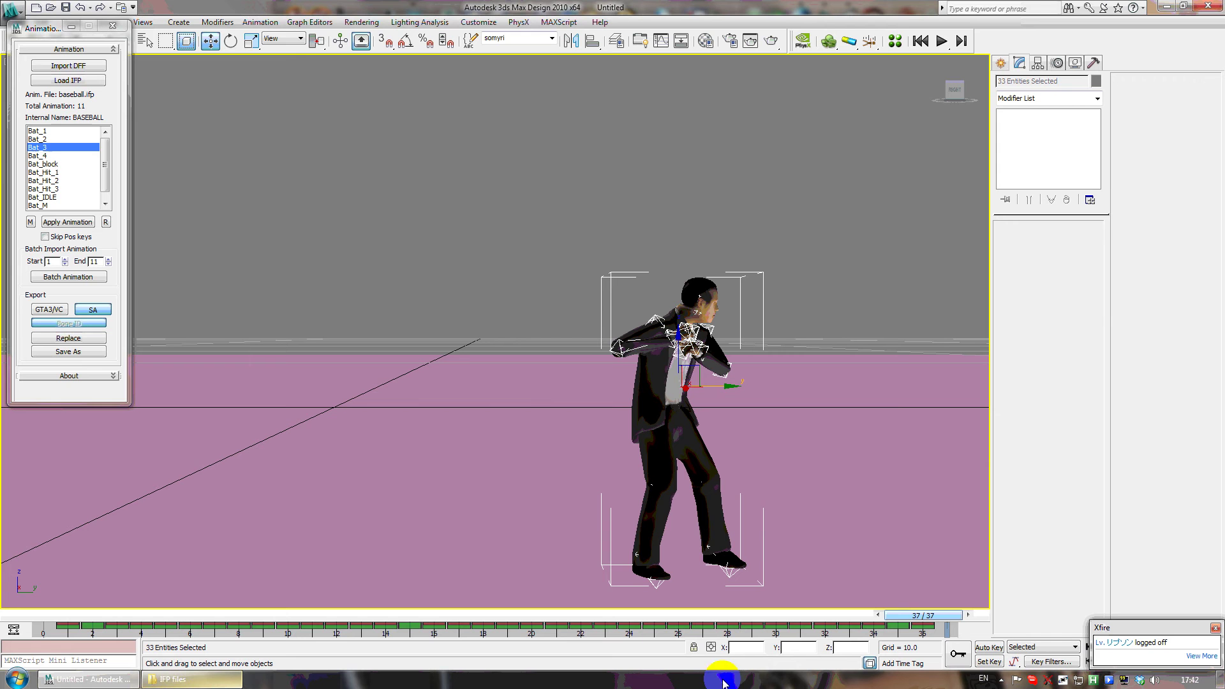
Try applying the Bat_4 animation at frame 37 with its position keys included
left_click(42, 156)
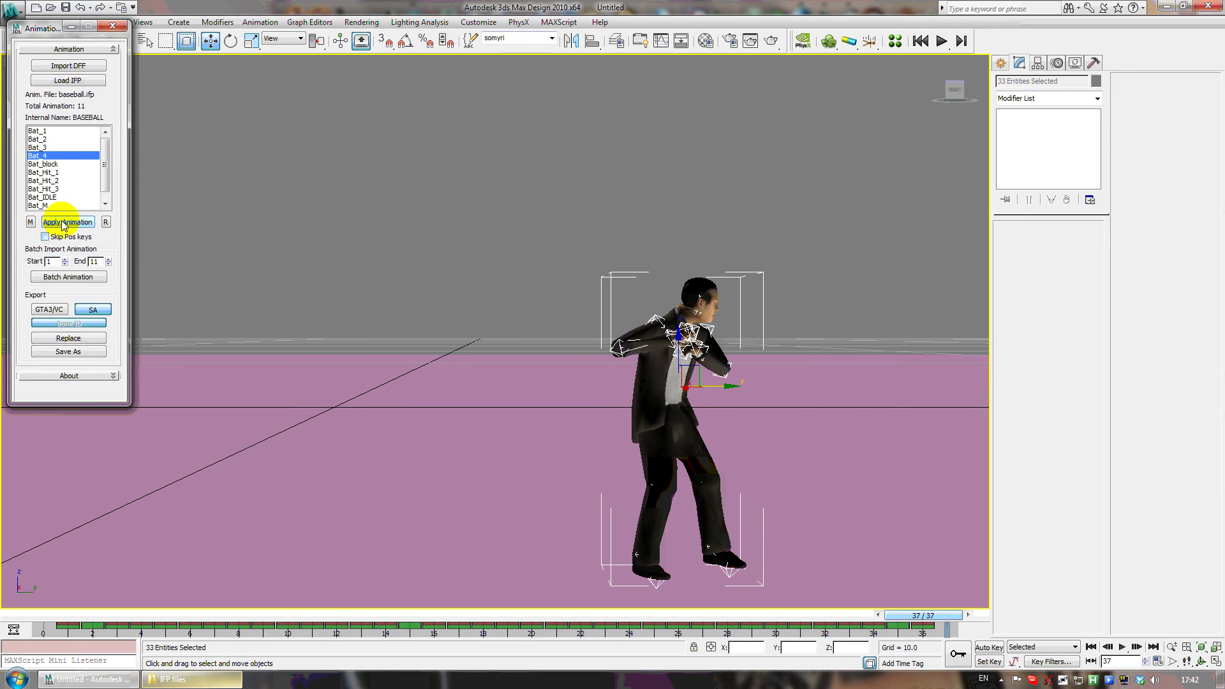
left_click(67, 222)
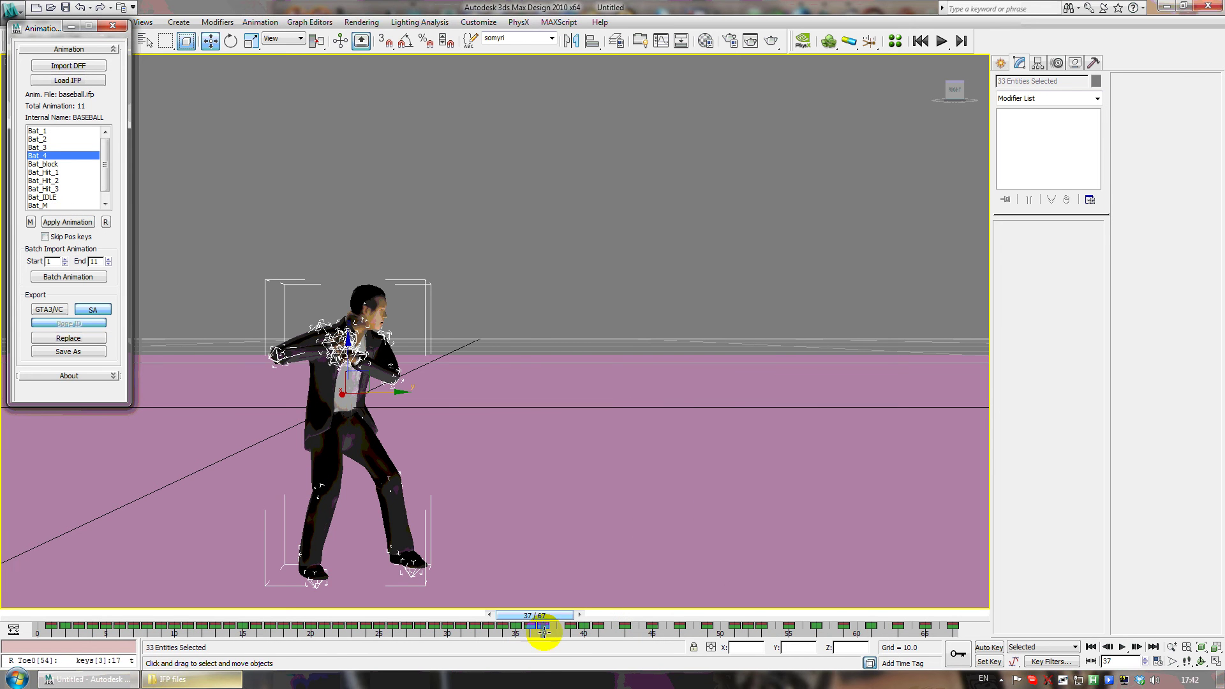
left_click(545, 617)
key("w")
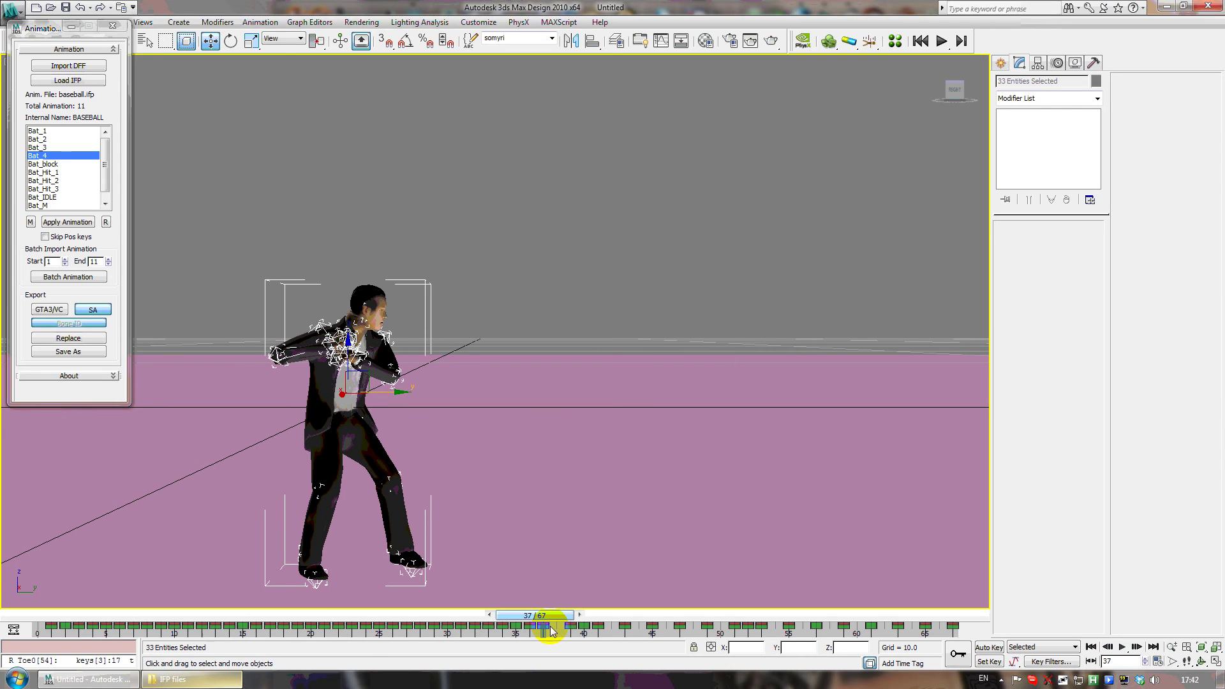
Delete the character's animation keys from frame 37 to the end of the timeline and go to frame 36
left_click_drag(556, 631, 955, 634)
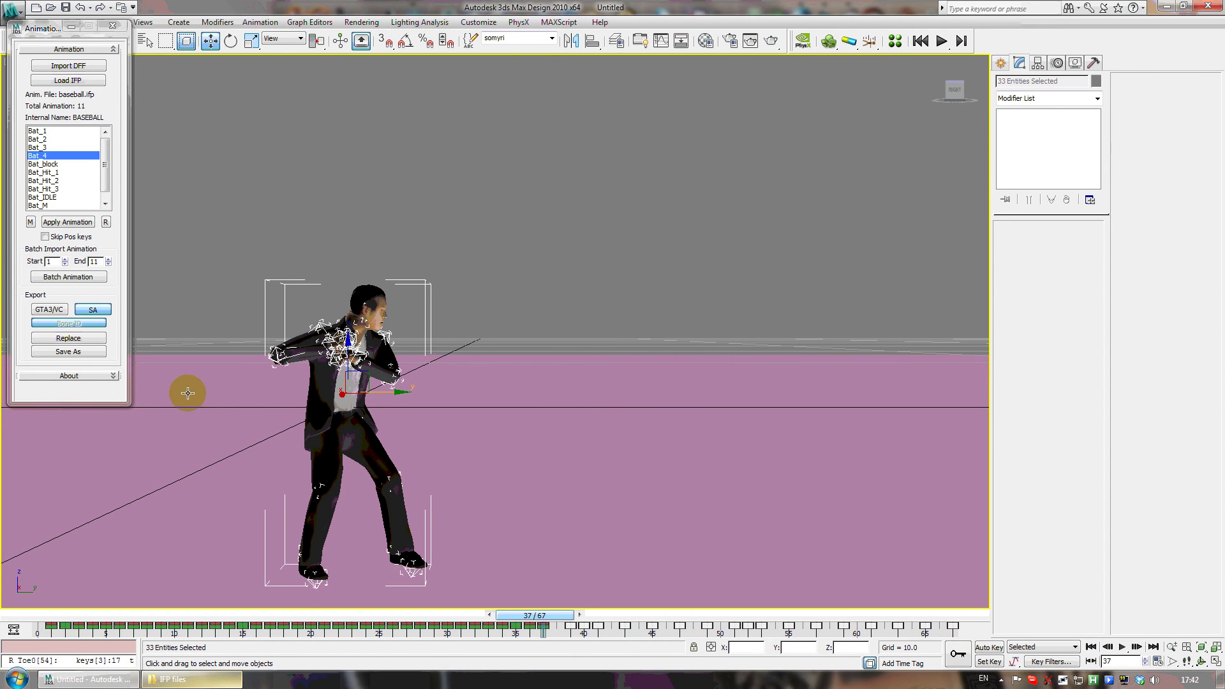
key("Delete")
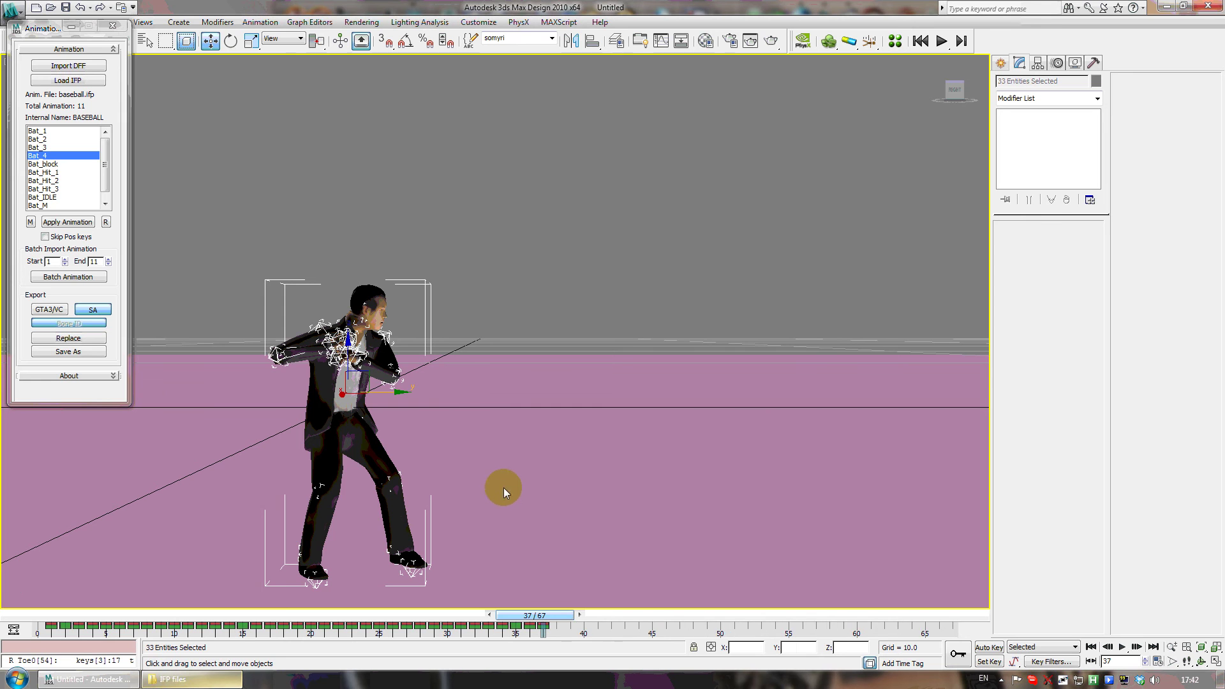
left_click(553, 631)
left_click_drag(542, 617, 538, 615)
left_click(543, 624)
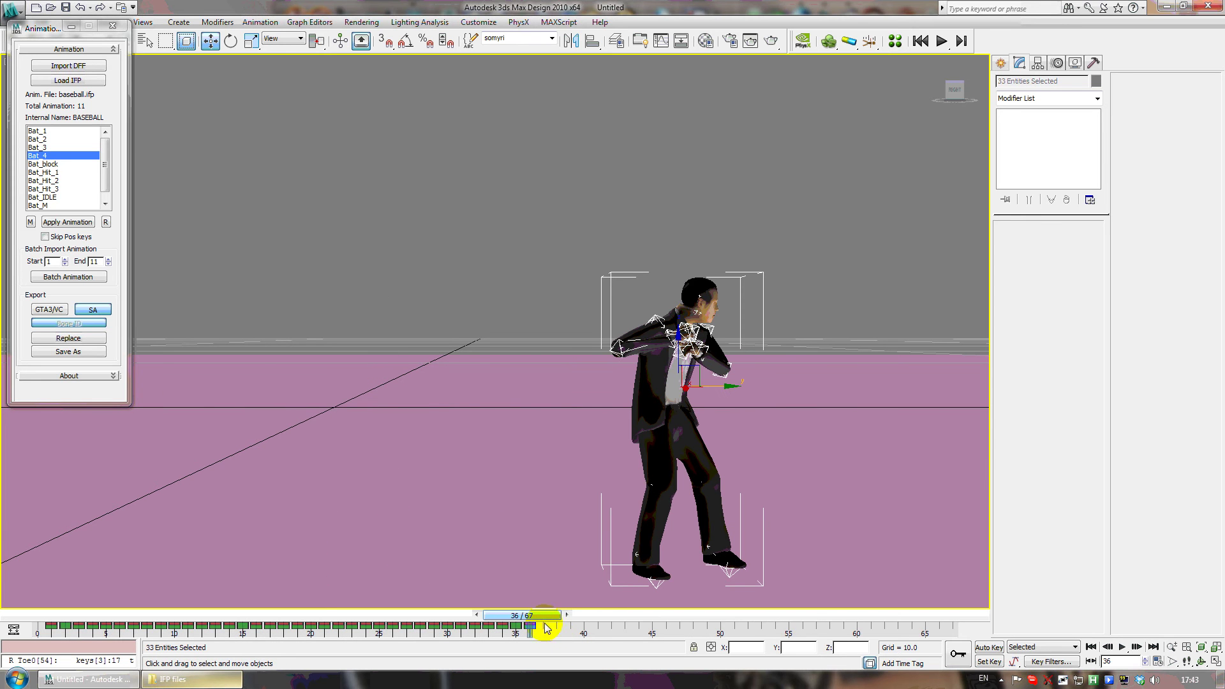
Turn on Skip Pos keys and apply the Bat_4 animation to the character at frame 37
left_click(45, 236)
left_click(63, 223)
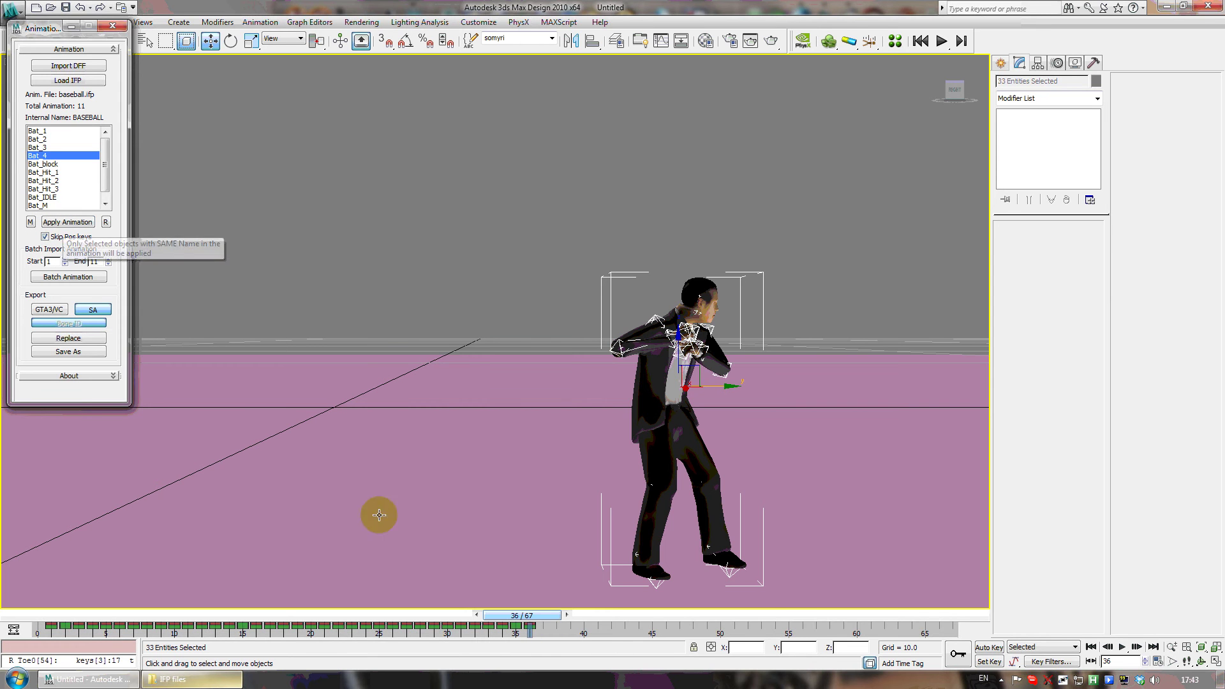
left_click(547, 617)
left_click_drag(556, 616, 561, 615)
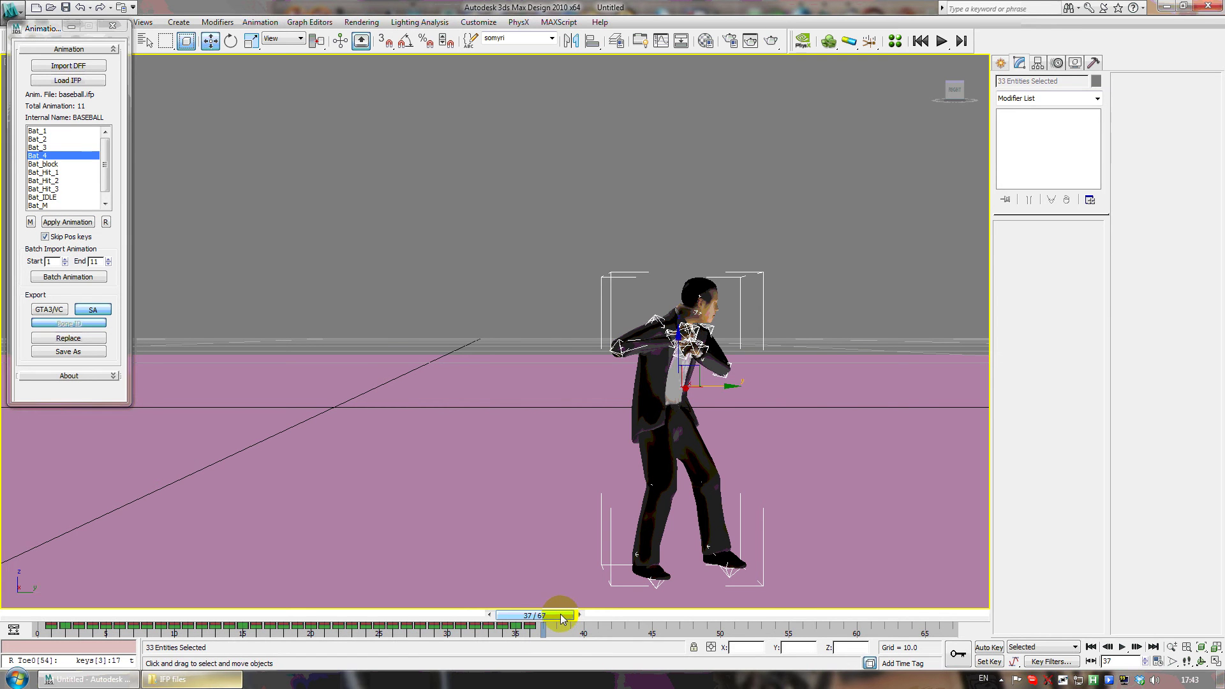
left_click(62, 223)
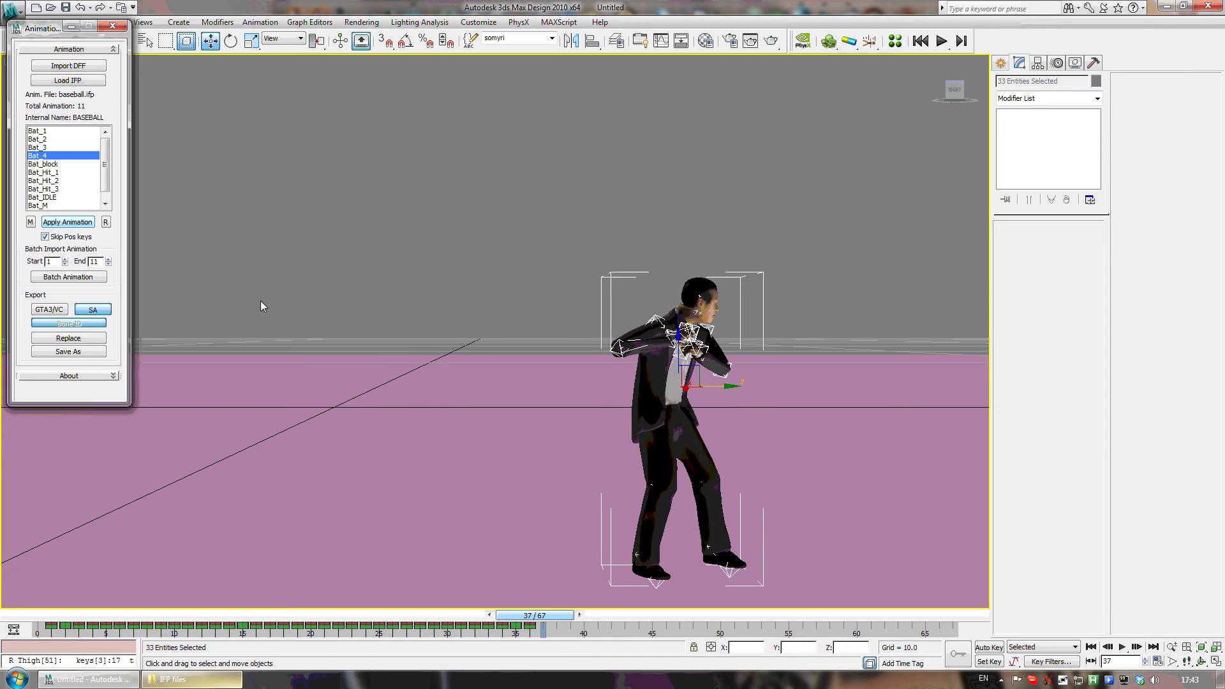
Review the appended Bat_4 motion by scrubbing the timeline from frame 37 to frame 67
left_click_drag(536, 618, 561, 618)
key("w")
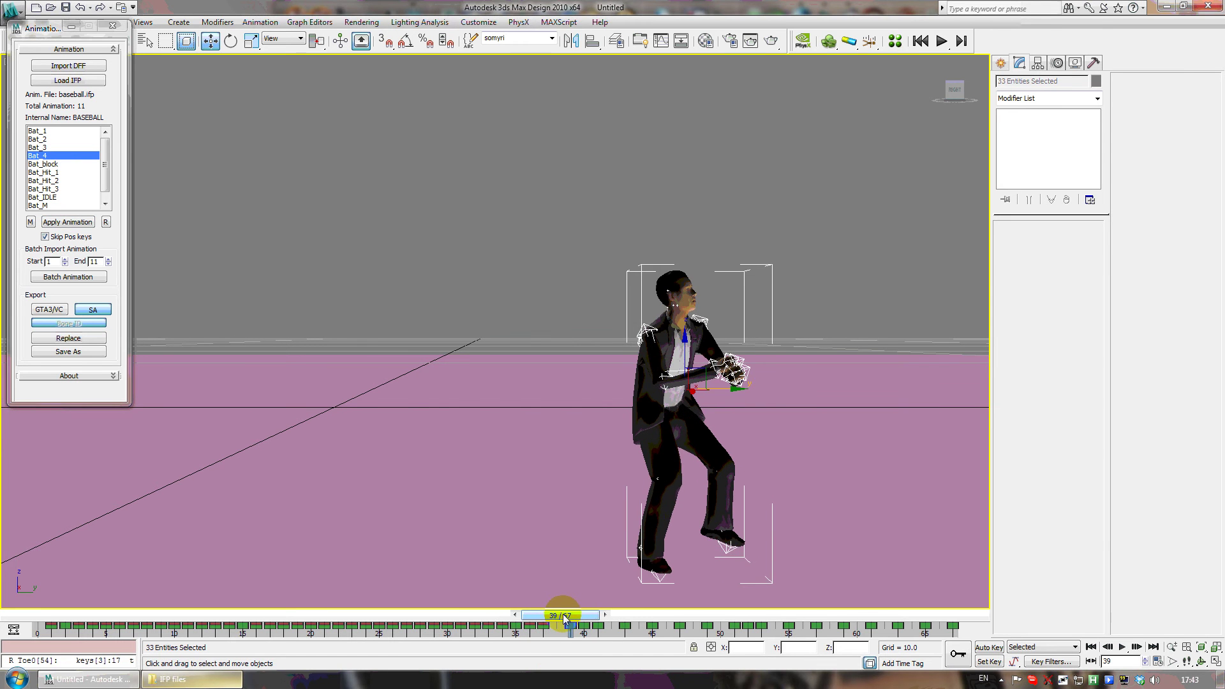
middle_click_drag(824, 459, 702, 471)
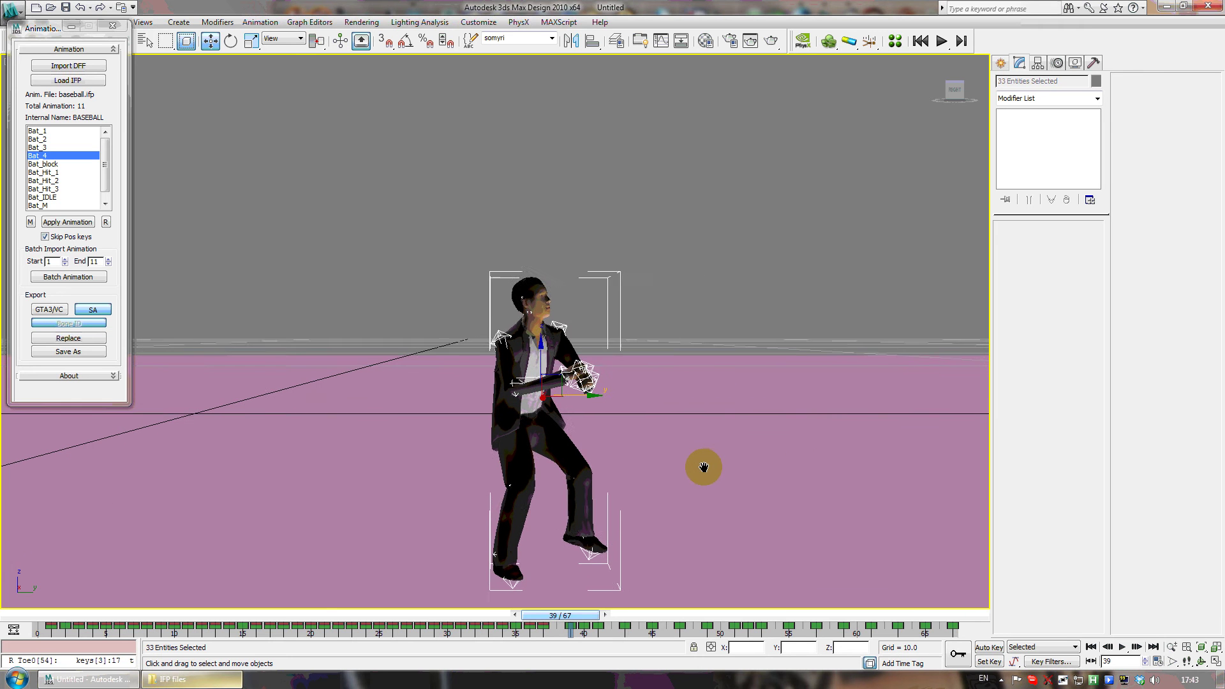
left_click_drag(564, 617, 914, 615)
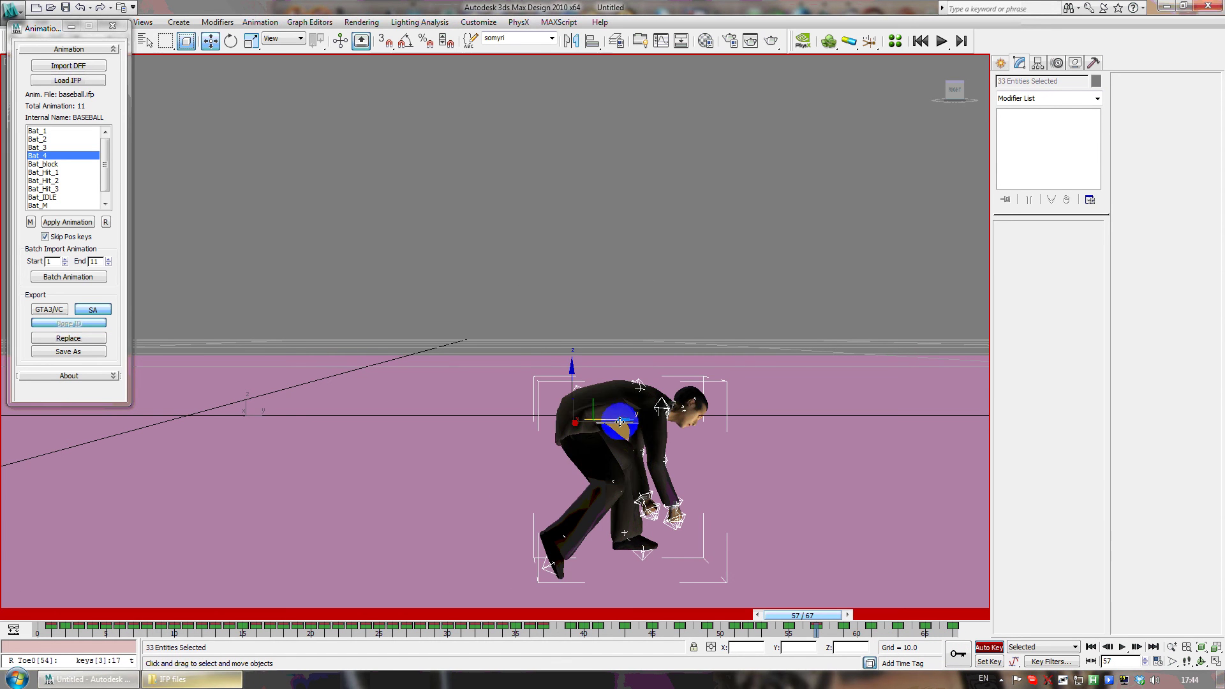
left_click_drag(621, 421, 656, 422)
left_click_drag(803, 618, 957, 616)
key("w")
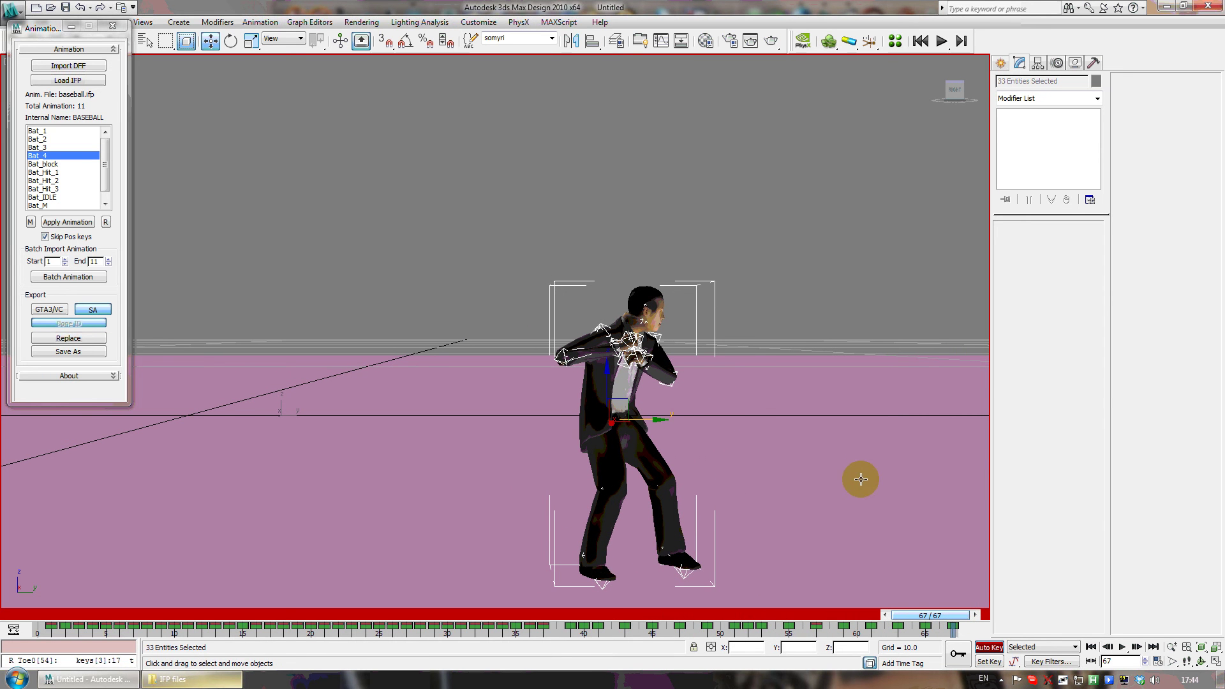
Turn off Auto Key and check the time configuration without changing it
key("n")
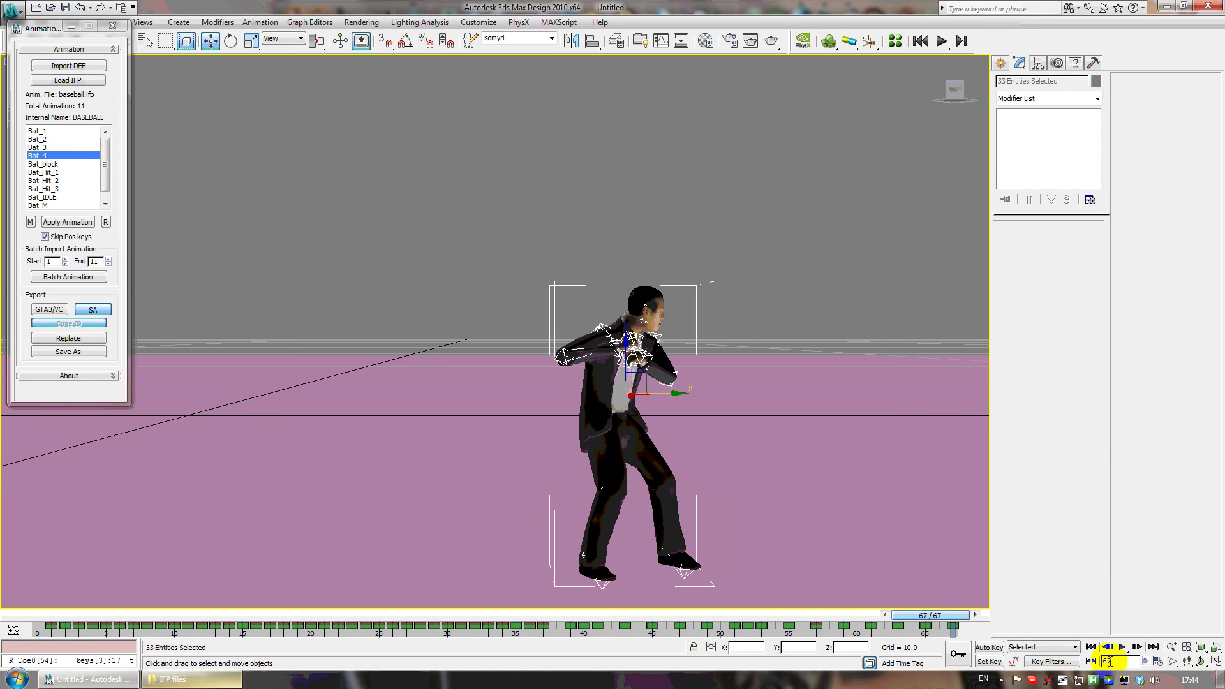
left_click(1160, 664)
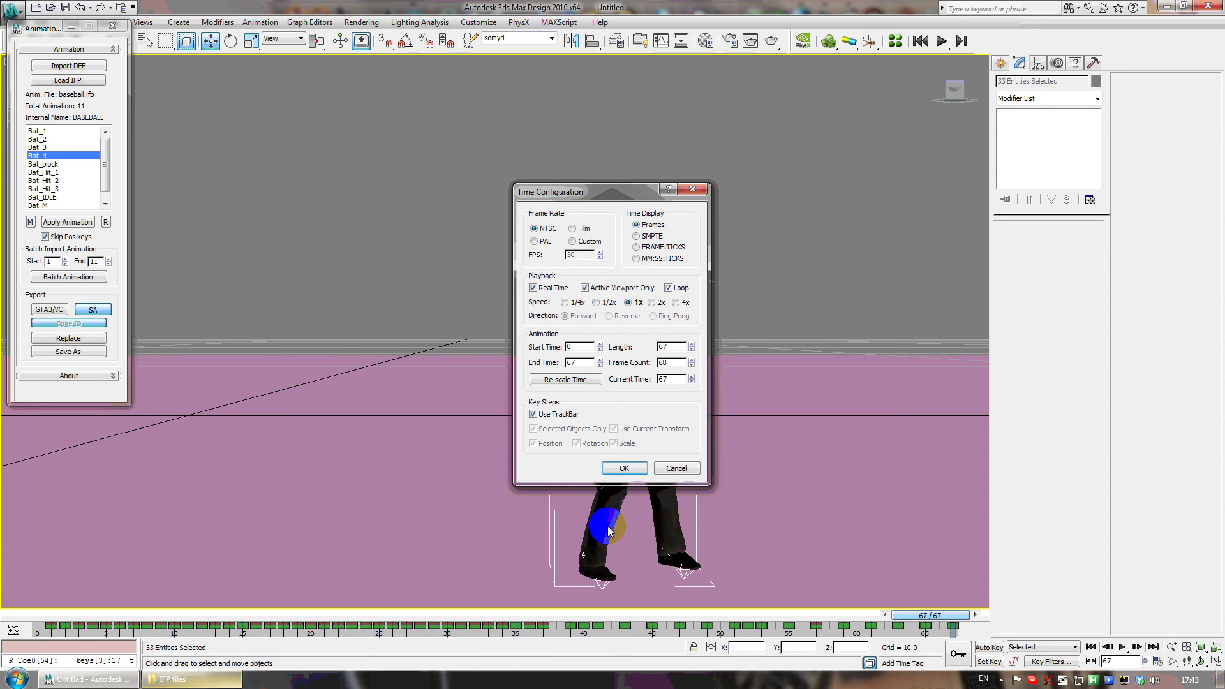
left_click(675, 468)
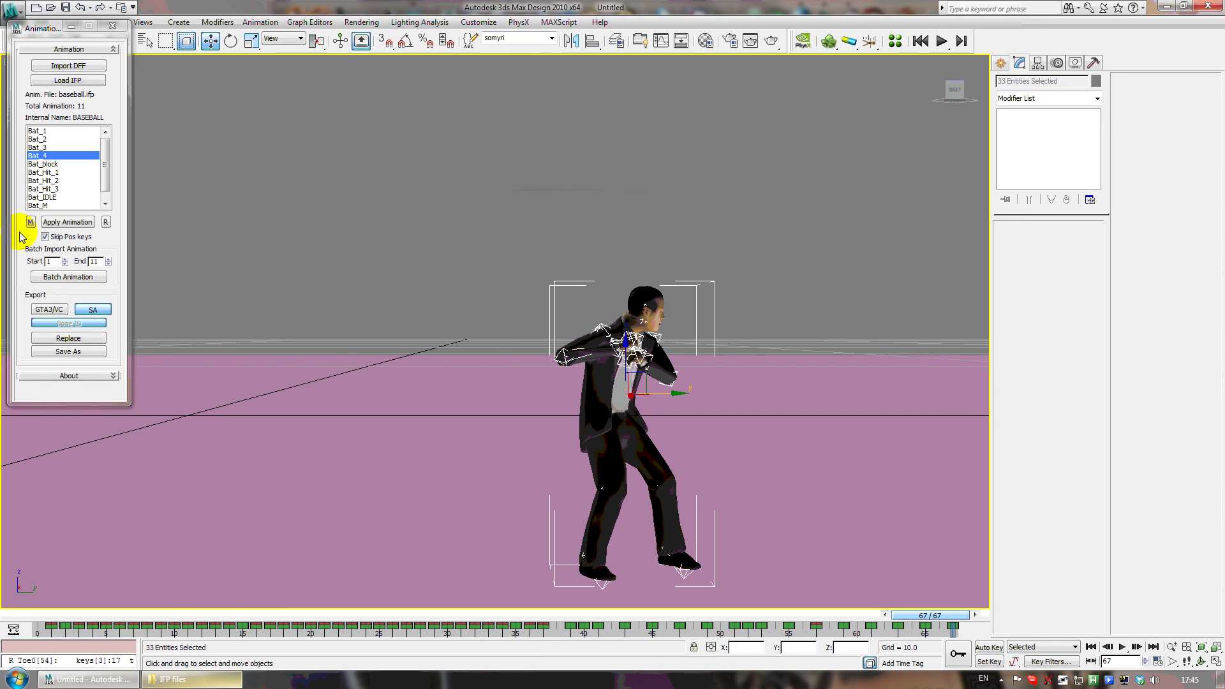
Pick Bat_Hit_2 in the animation list and examine the character from the front and above, returning to frame 0
left_click(51, 181)
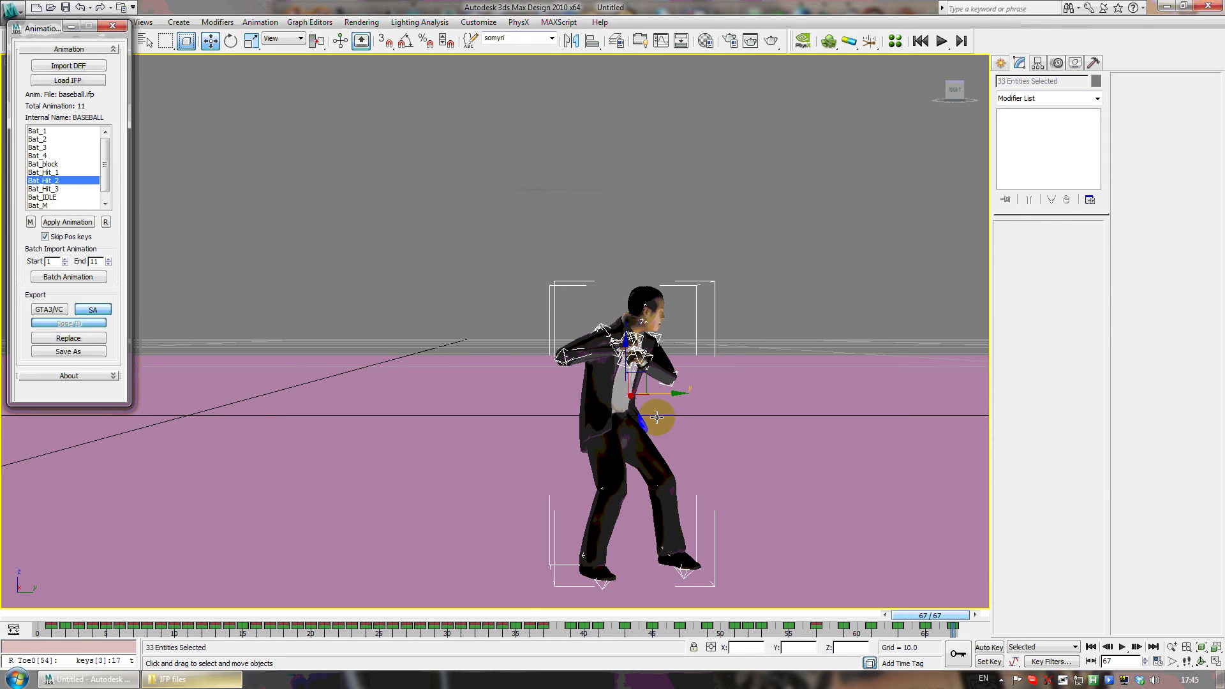
left_click_drag(959, 93, 916, 101)
middle_click_drag(395, 551, 488, 423)
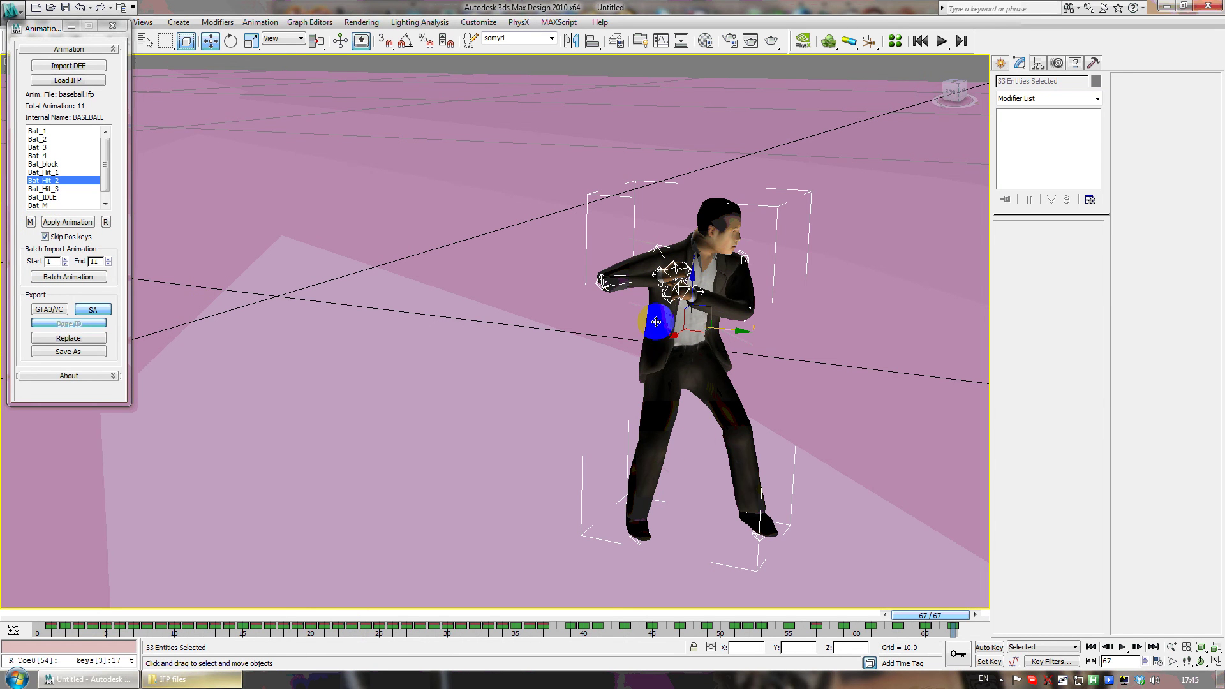
left_click_drag(957, 91, 188, 573)
left_click_drag(911, 615, 22, 615)
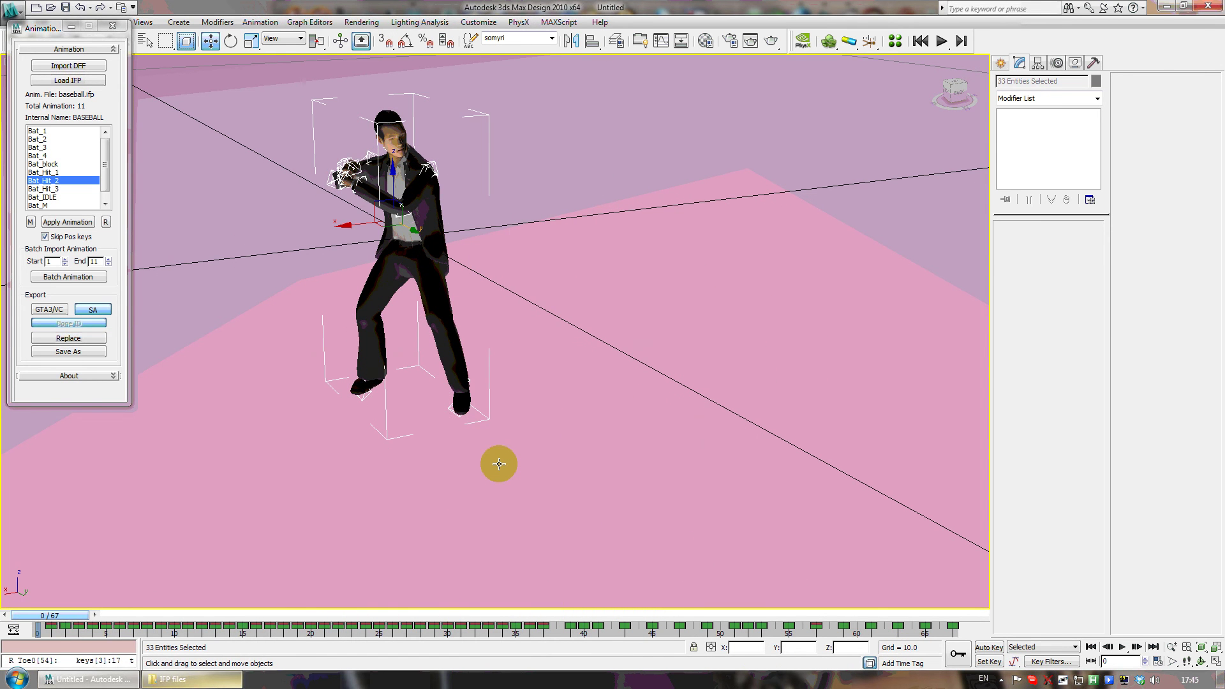
Move the whole character along the X axis away from the origin at frame 0
middle_click_drag(466, 324, 627, 380)
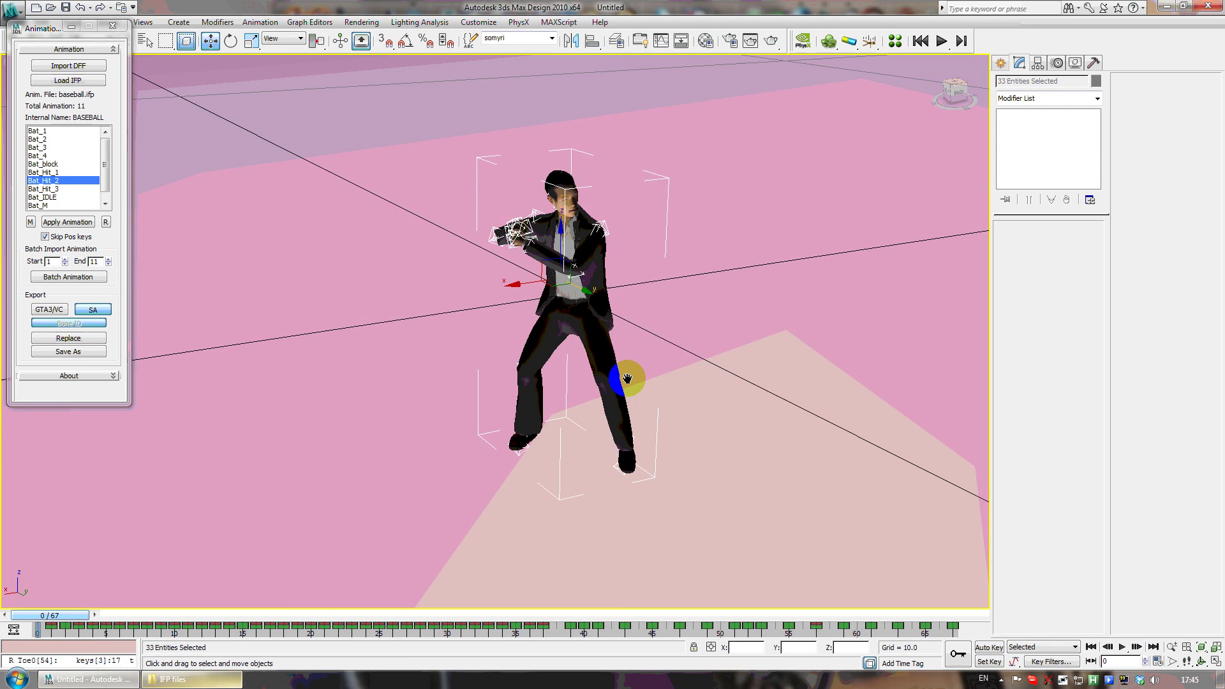
scroll(627, 378, "down", 5)
scroll(628, 379, "down", 3)
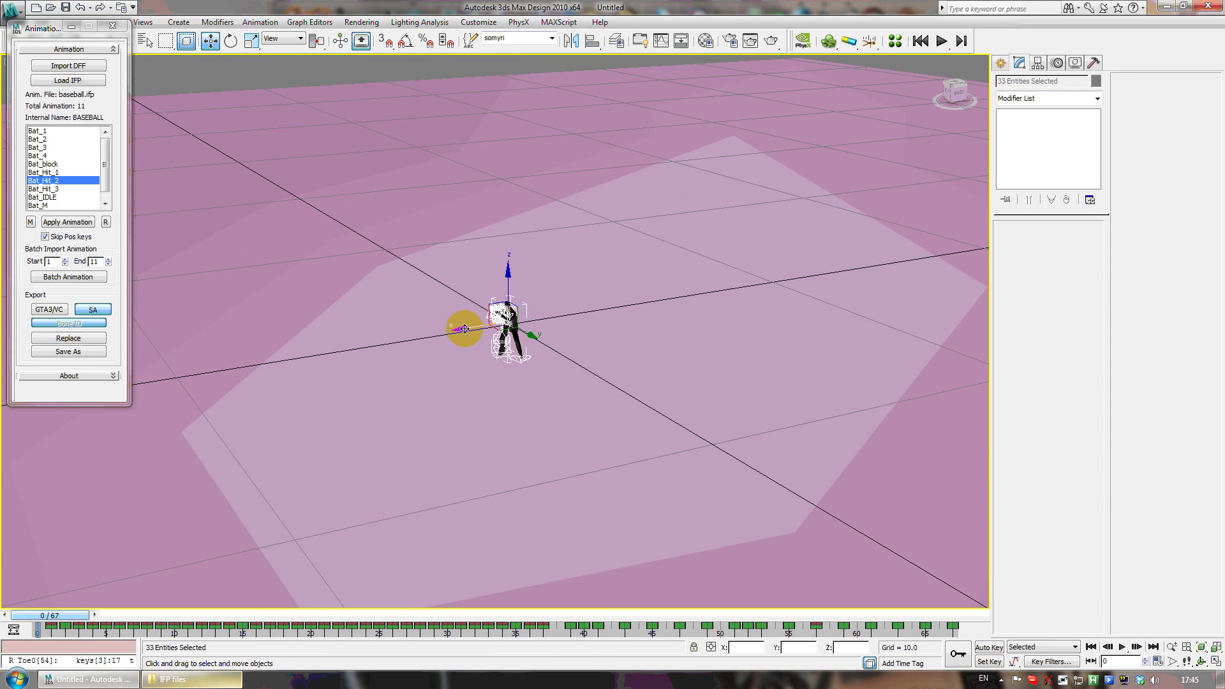
left_click_drag(466, 329, 903, 366)
mouse_move(903, 365)
middle_mouse_down()
mouse_move(396, 508)
mouse_move(755, 383)
mouse_move(539, 451)
middle_mouse_up()
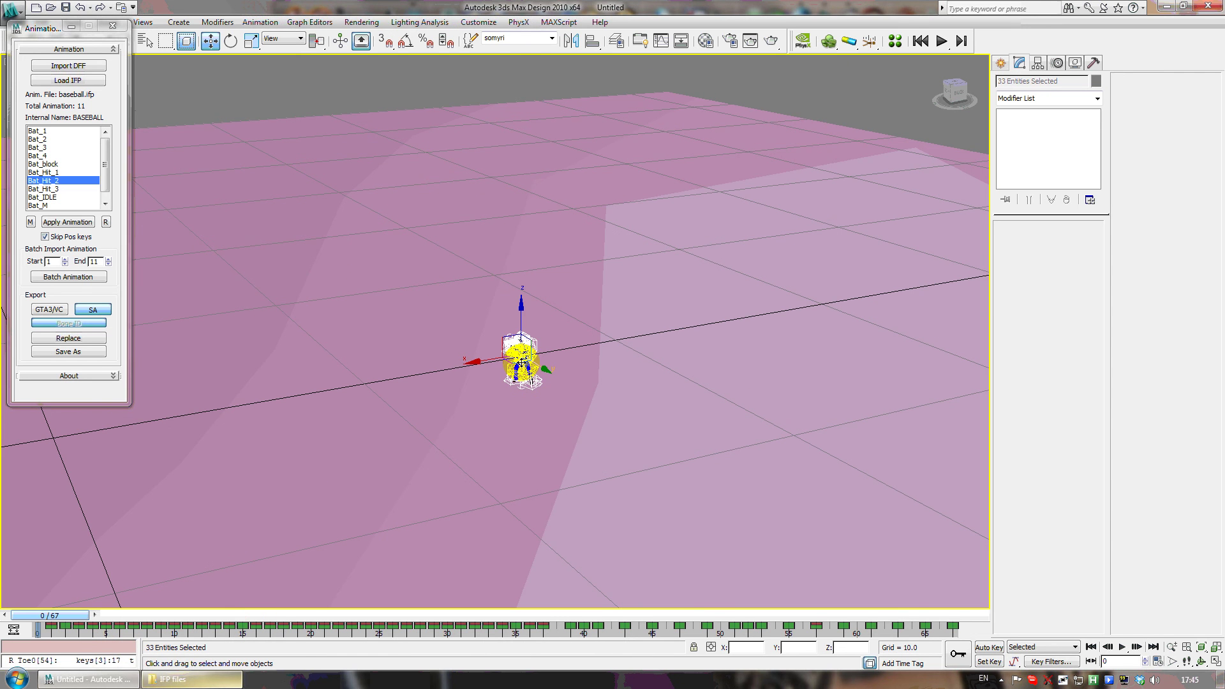
Move the character across the ground plane off the X axis, keeping the timeline at frame 0
left_click_drag(511, 361, 689, 487)
middle_click_drag(833, 542, 701, 368)
scroll(701, 368, "up", 5)
middle_click_drag(666, 268, 597, 463)
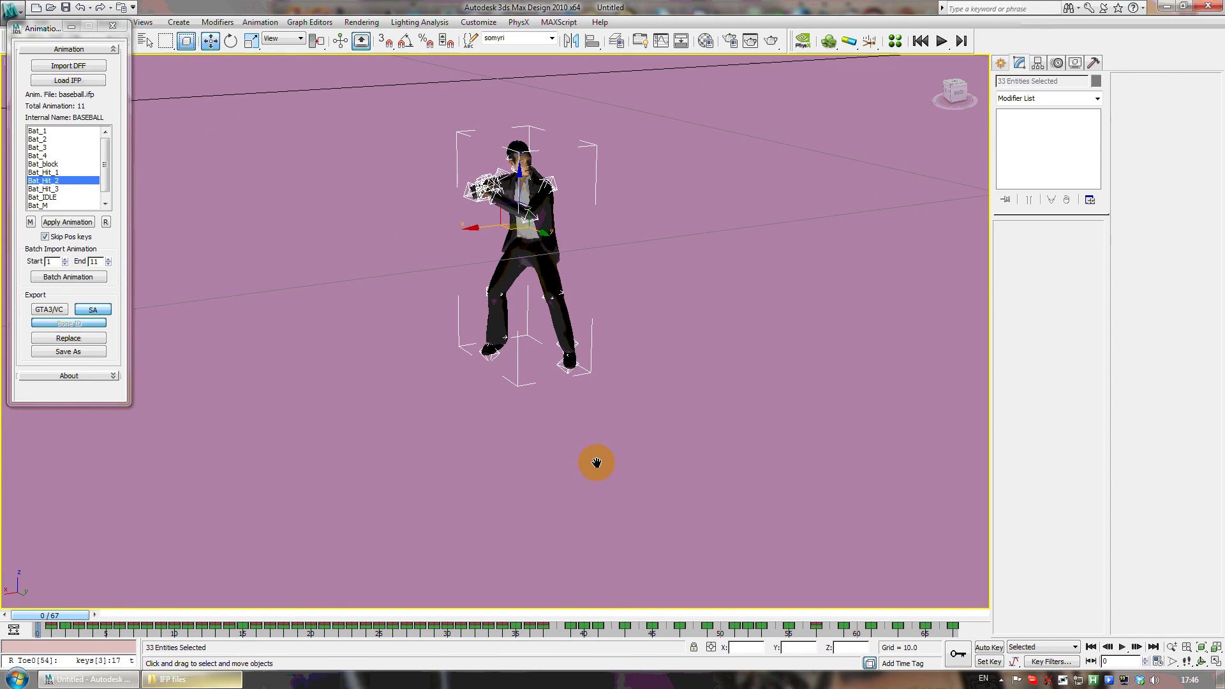
middle_click_drag(649, 285, 634, 416)
mouse_move(63, 622)
left_mouse_down()
mouse_move(967, 619)
mouse_move(51, 617)
left_mouse_up()
key("w")
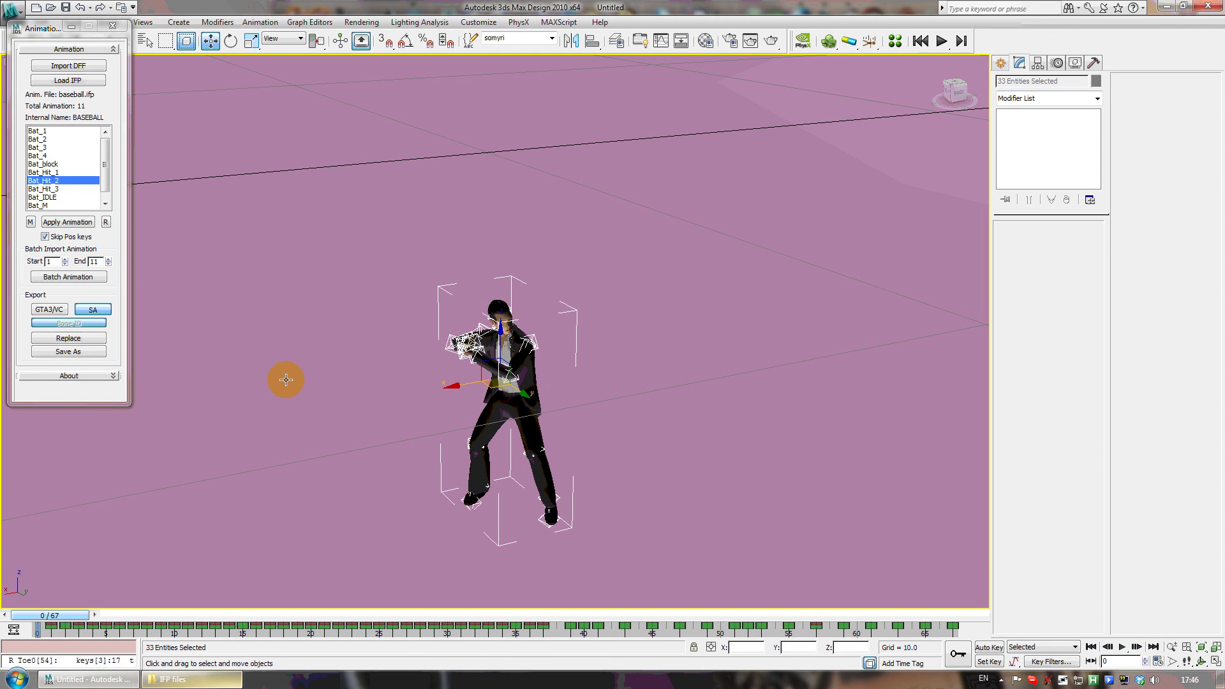
Pick Bat_Hit_3 in the animation list and examine the repositioned character from the left side
left_click(47, 189)
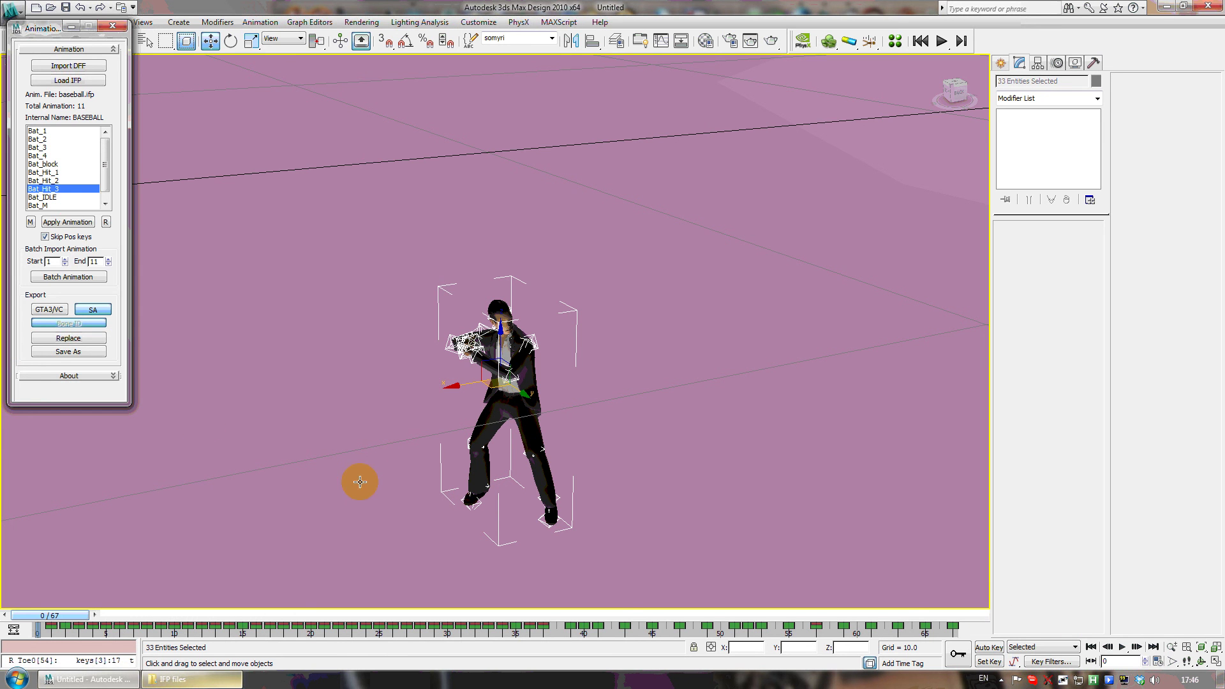
middle_click_drag(350, 405, 474, 395)
scroll(560, 399, "down", 5)
middle_click_drag(385, 405, 454, 479)
left_click_drag(958, 93, 893, 59)
middle_click_drag(236, 375, 569, 360)
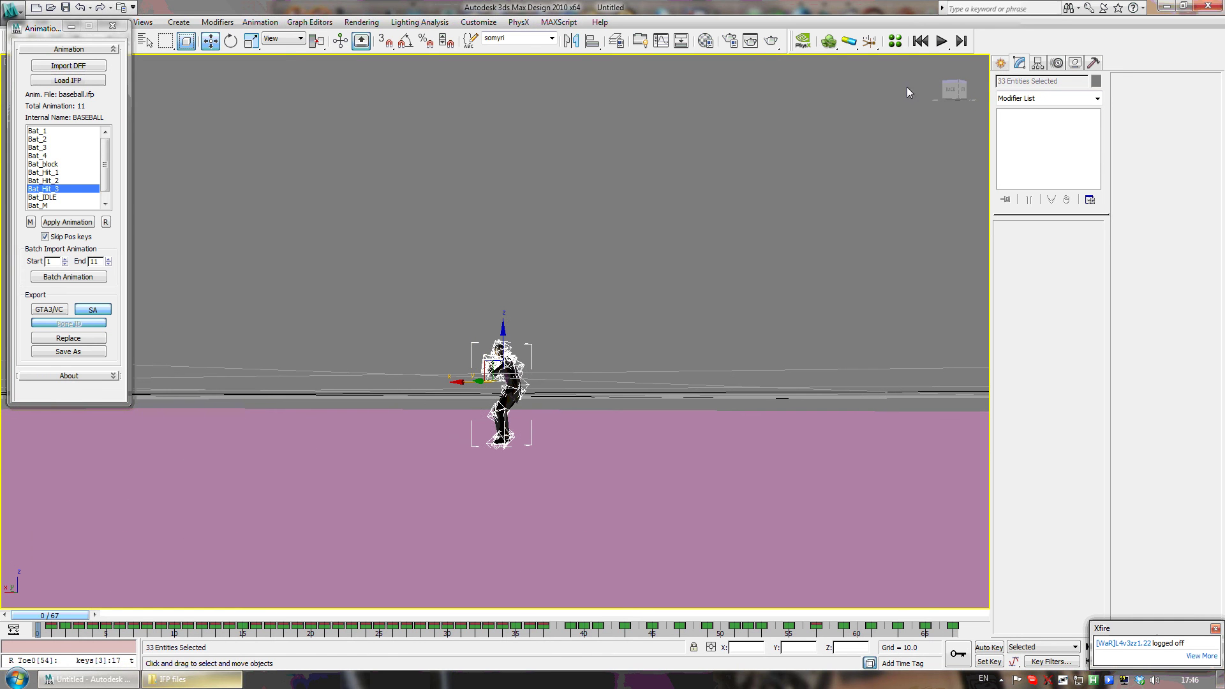
left_click(963, 98)
middle_click_drag(202, 424, 782, 388)
scroll(590, 407, "up", 3)
middle_click_drag(496, 410, 569, 392)
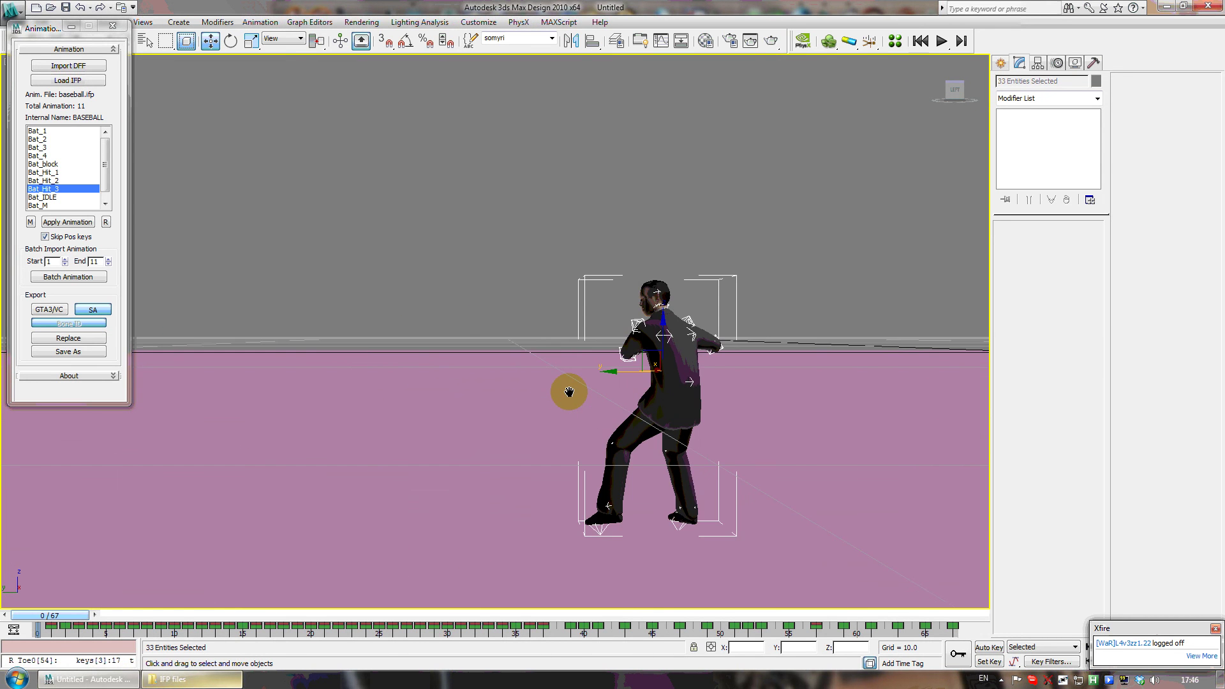
Switch to the desktop, open the anims mod.cs script in Sanny Builder and minimize the editor
left_click(1215, 628)
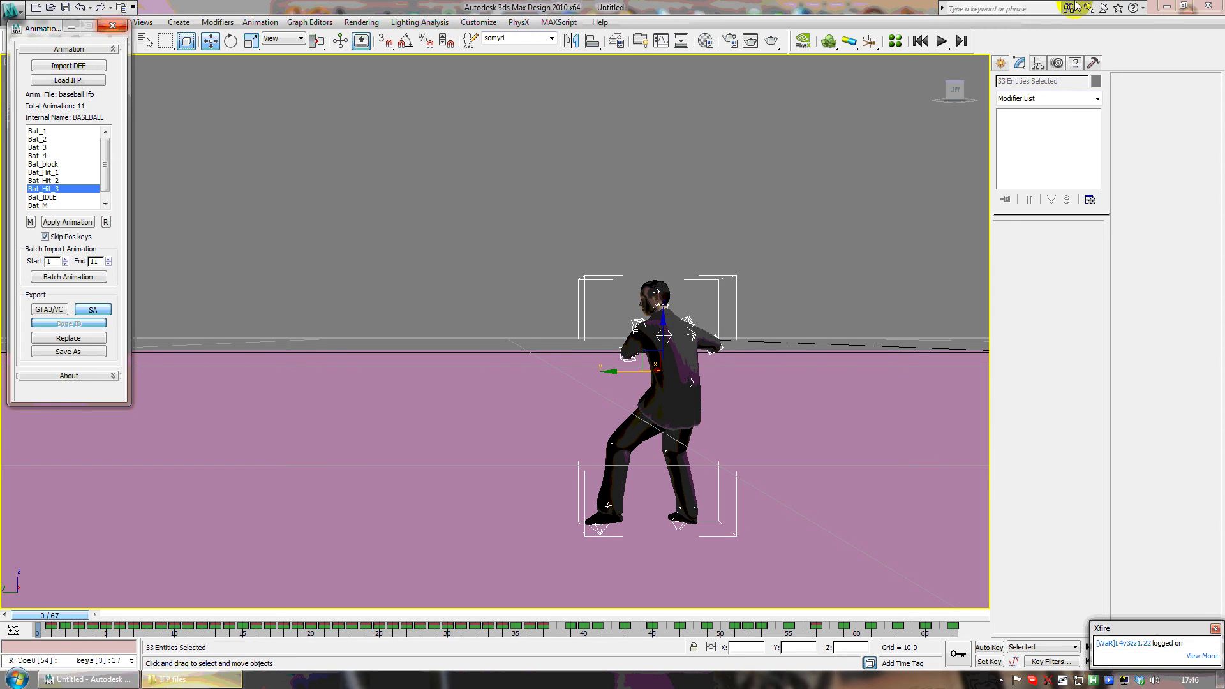
left_click(1166, 7)
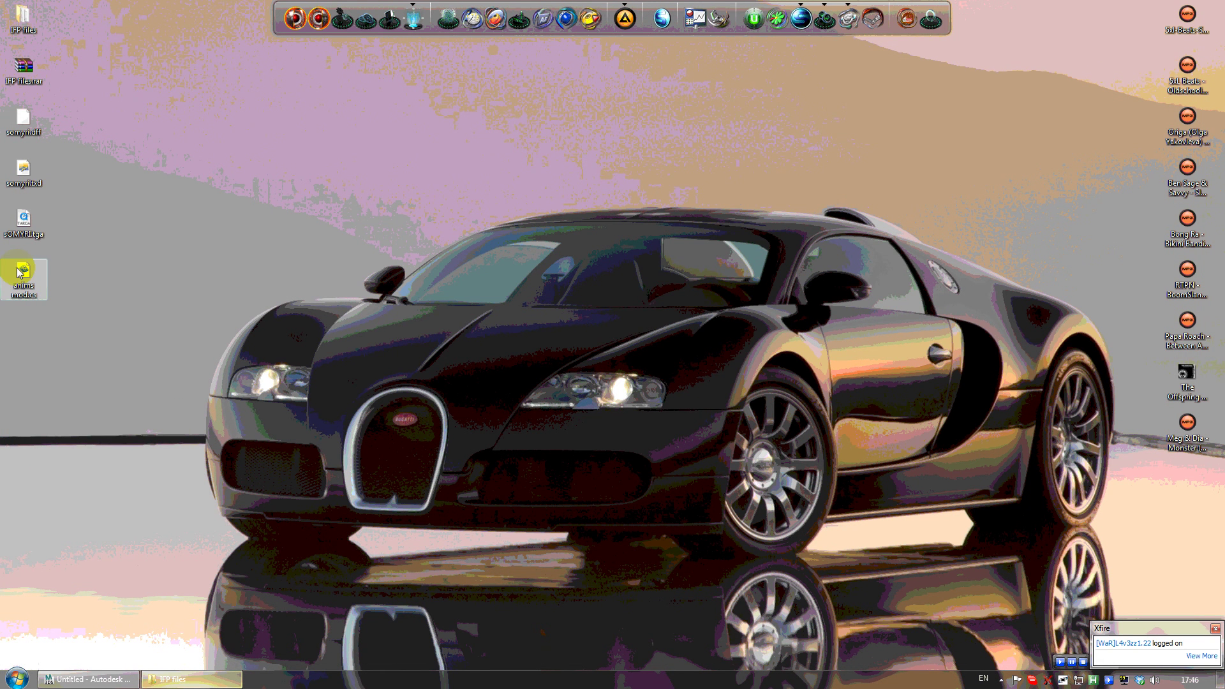
double_click(19, 272)
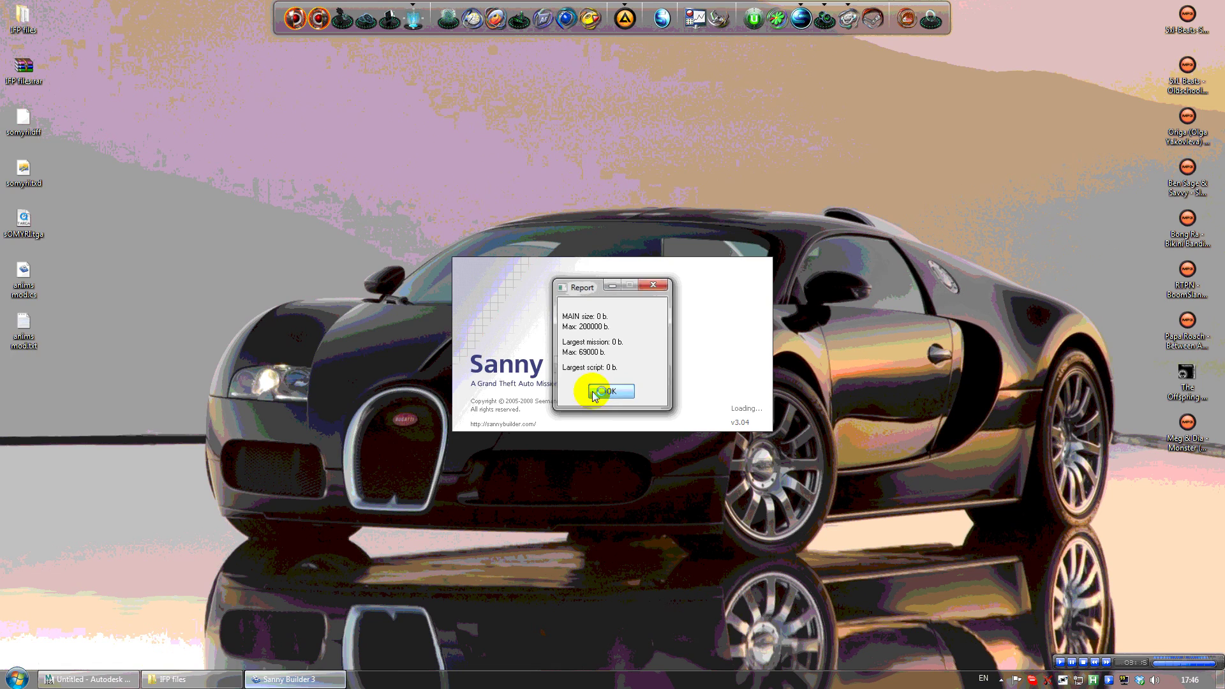
left_click(596, 391)
left_click(1166, 8)
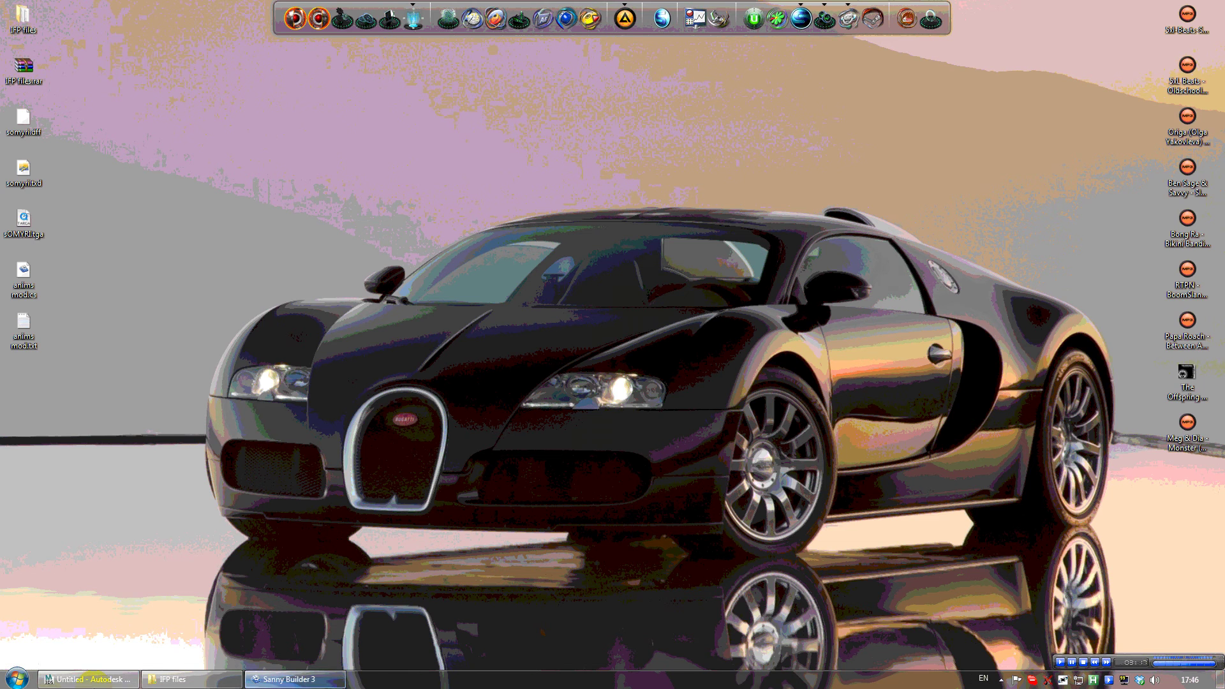
Switch to 3ds Max, browse the IFP files available for loading, cancel without loading one and return to the desktop
left_click(89, 679)
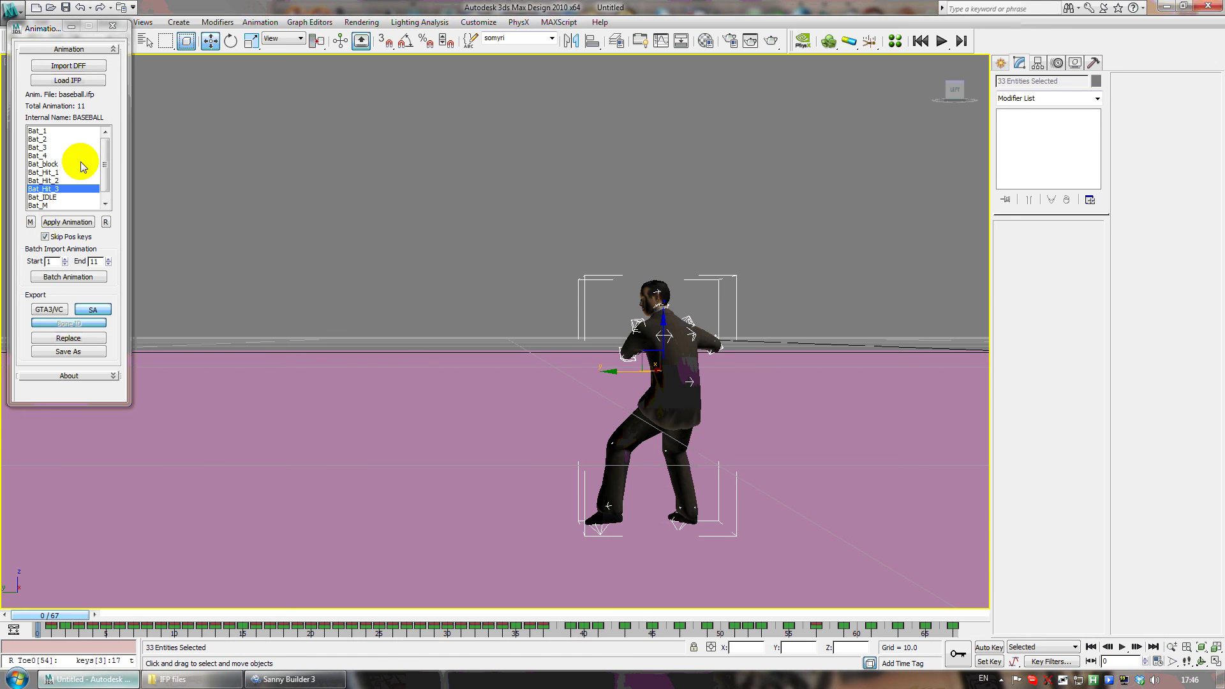
left_click(69, 81)
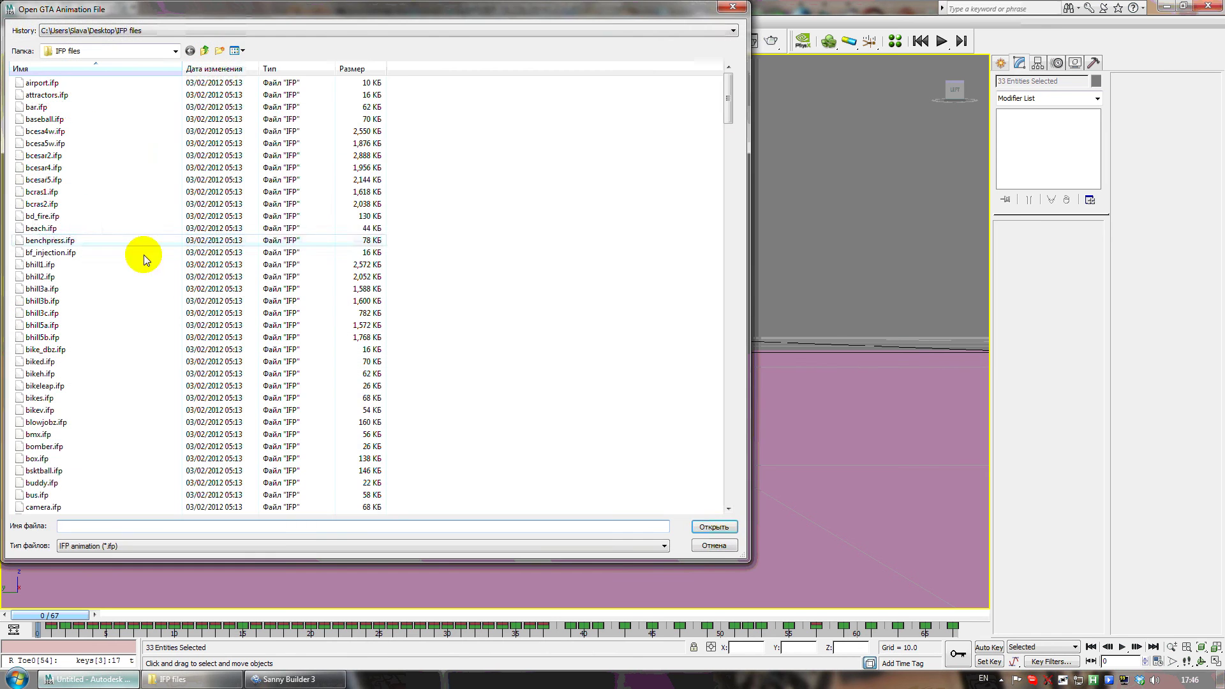
left_click(716, 548)
left_click(72, 680)
View the GTA San Andreas game folder alongside the anims mod.cs script, close the folder and switch back to 3ds Max
left_click(10, 289)
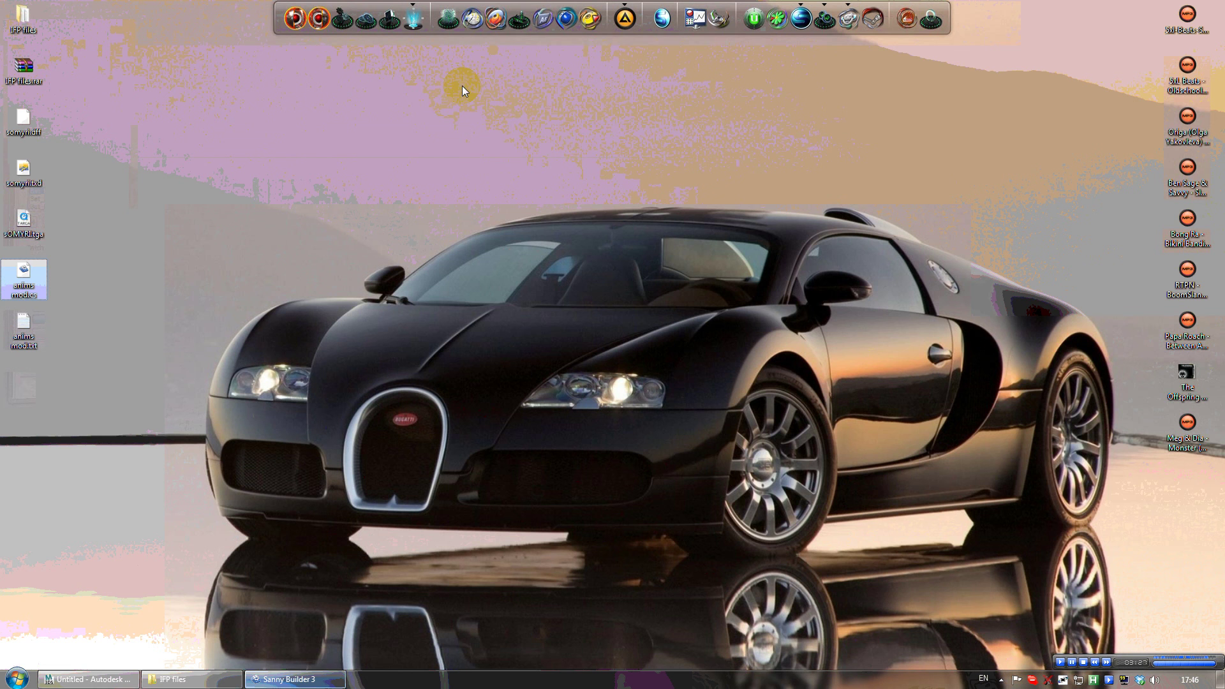
left_click(365, 20)
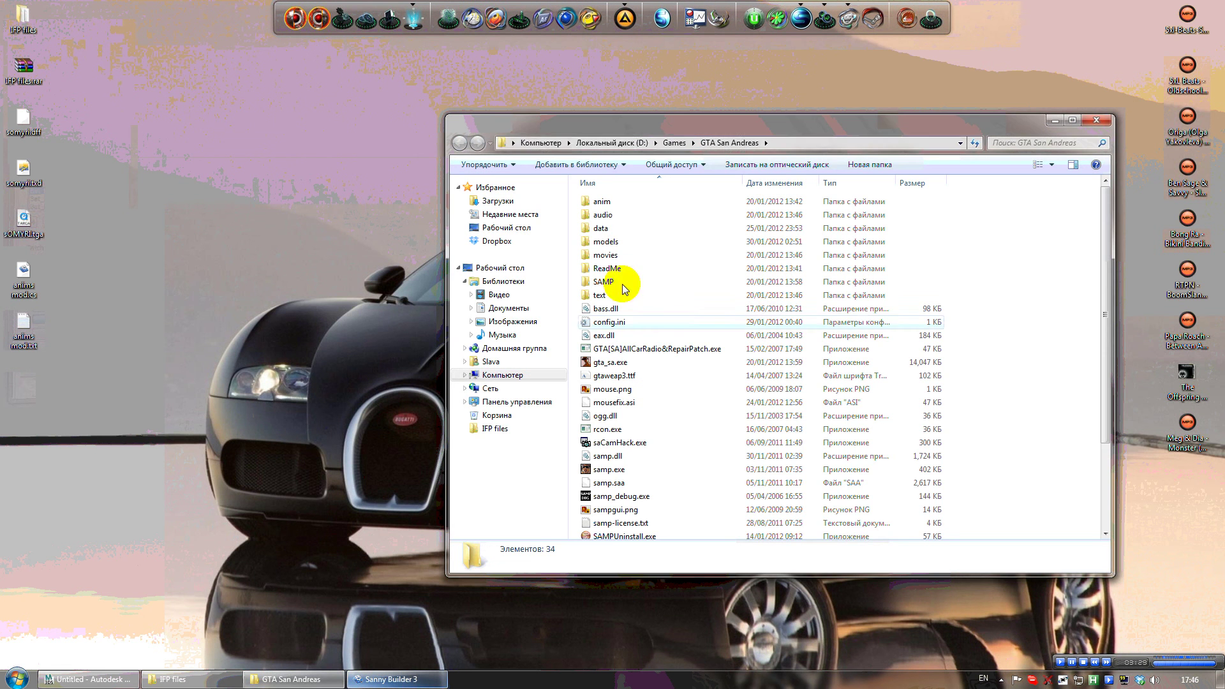
left_click_drag(701, 122, 526, 100)
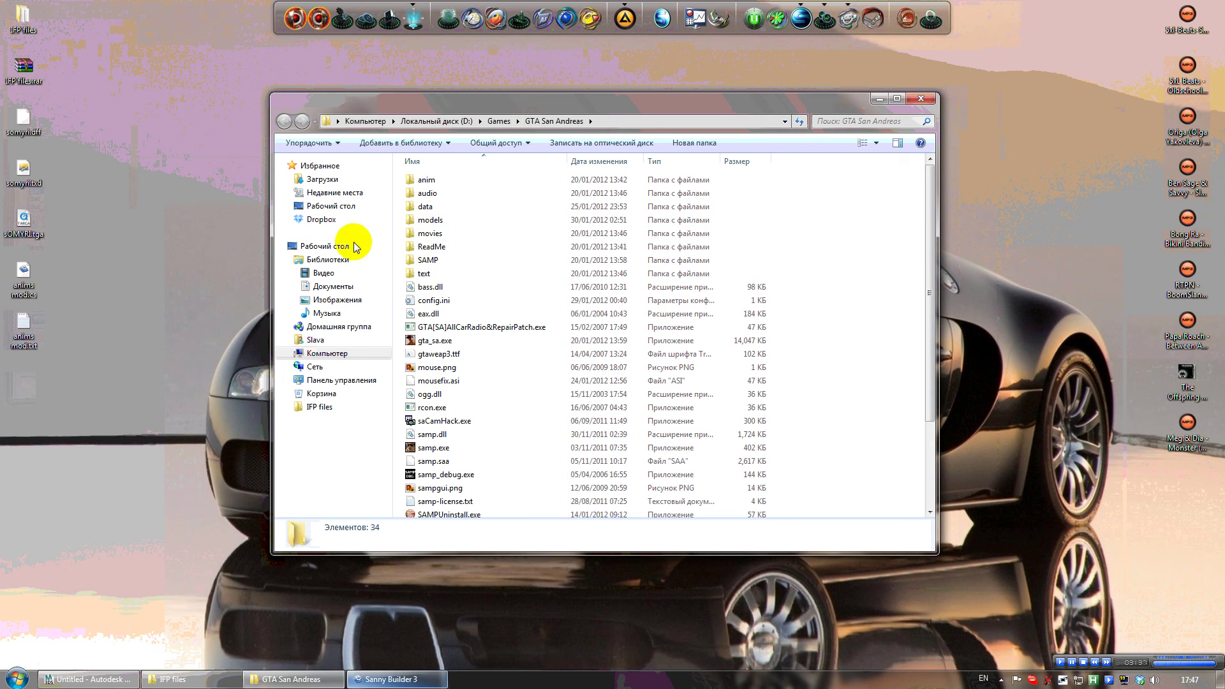
left_click(22, 279)
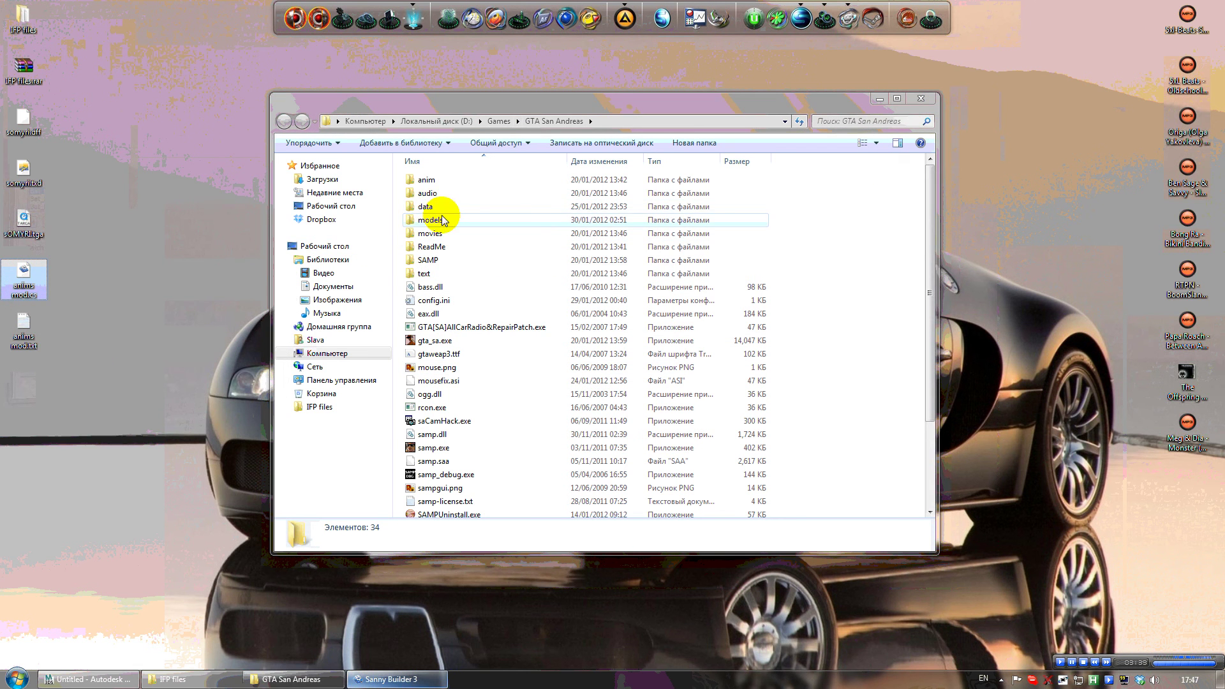
left_click(921, 100)
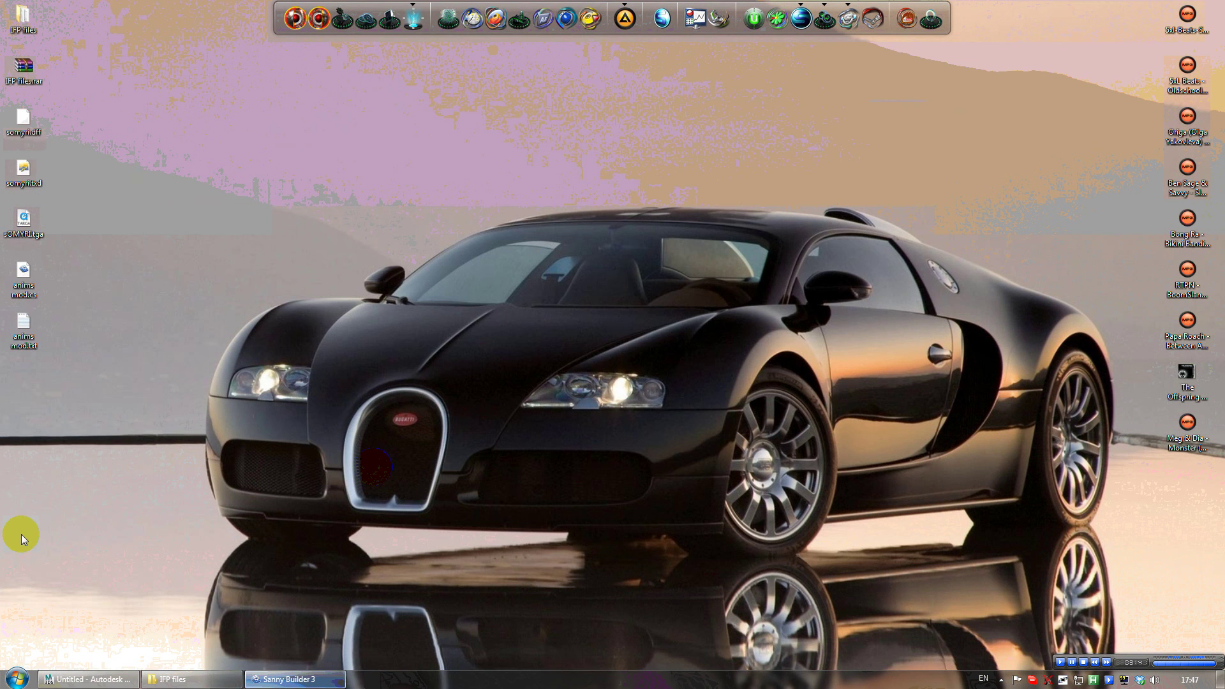
left_click(94, 678)
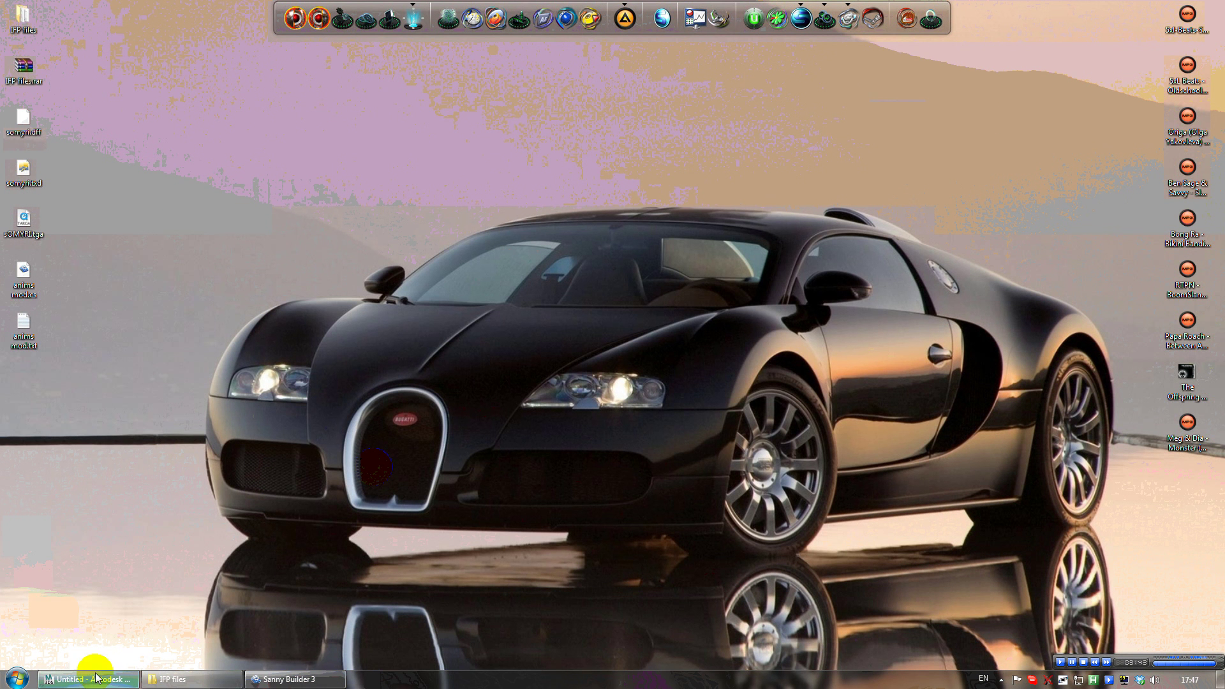
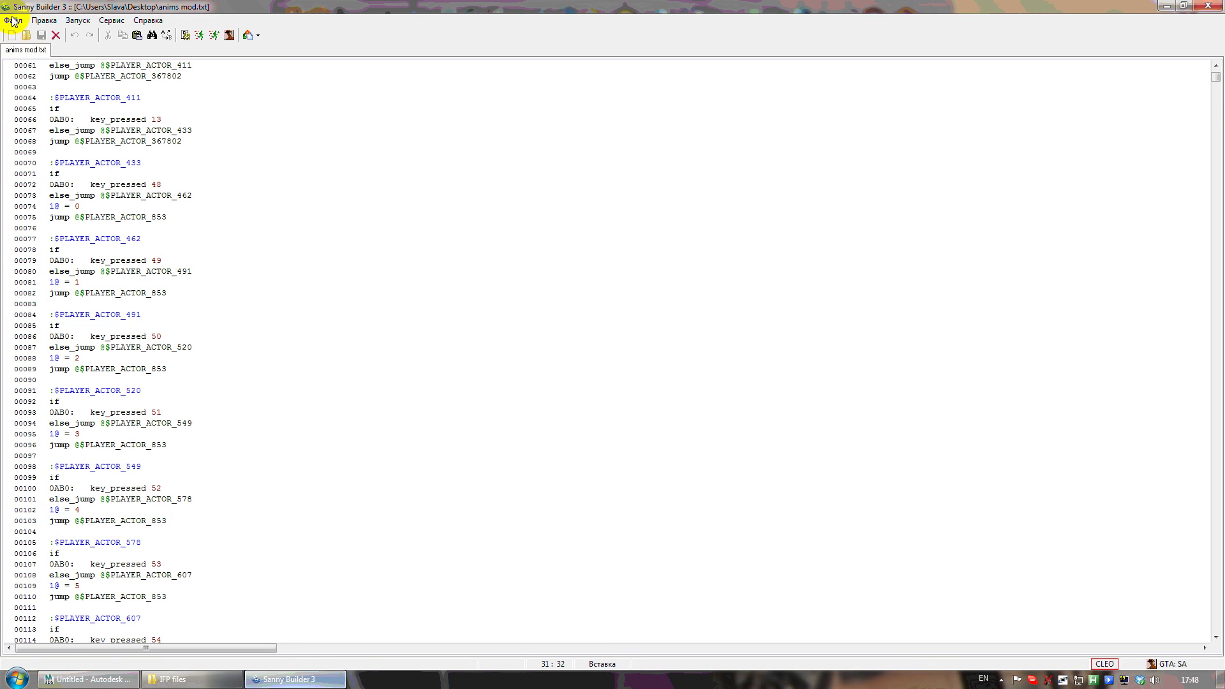
Search the anims mod script for 659 and go through the successive matches down to the KISSING animation blocks
scroll(149, 319, "down", 8)
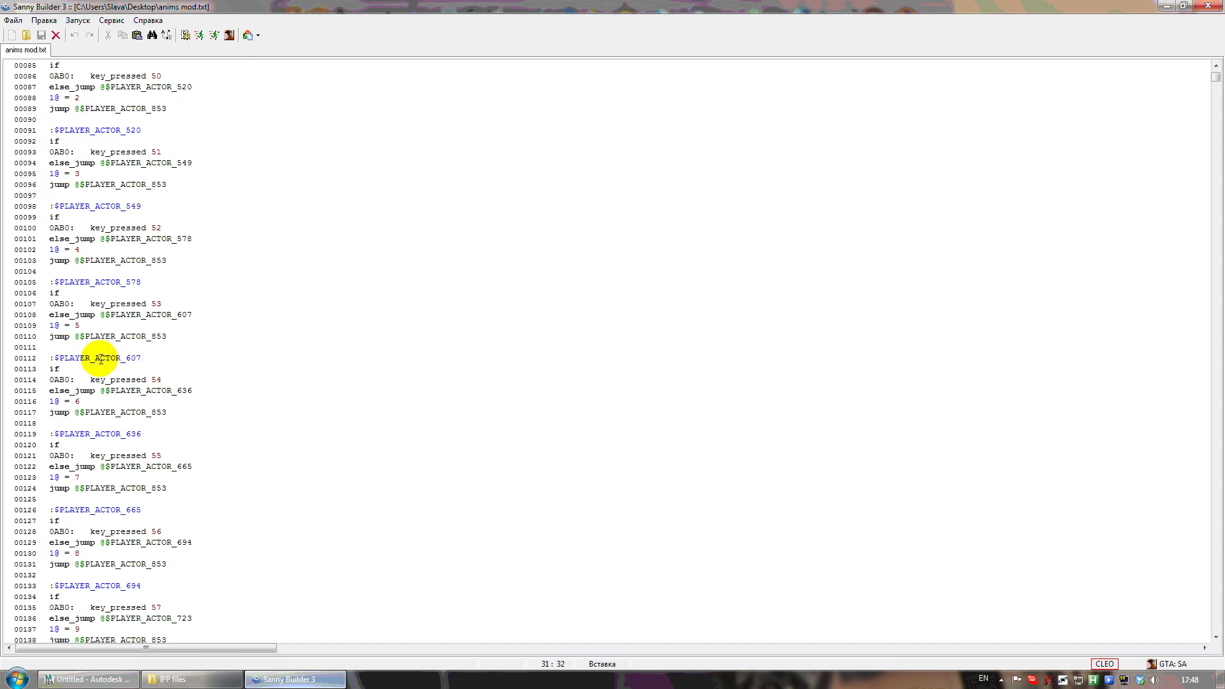
left_click(44, 20)
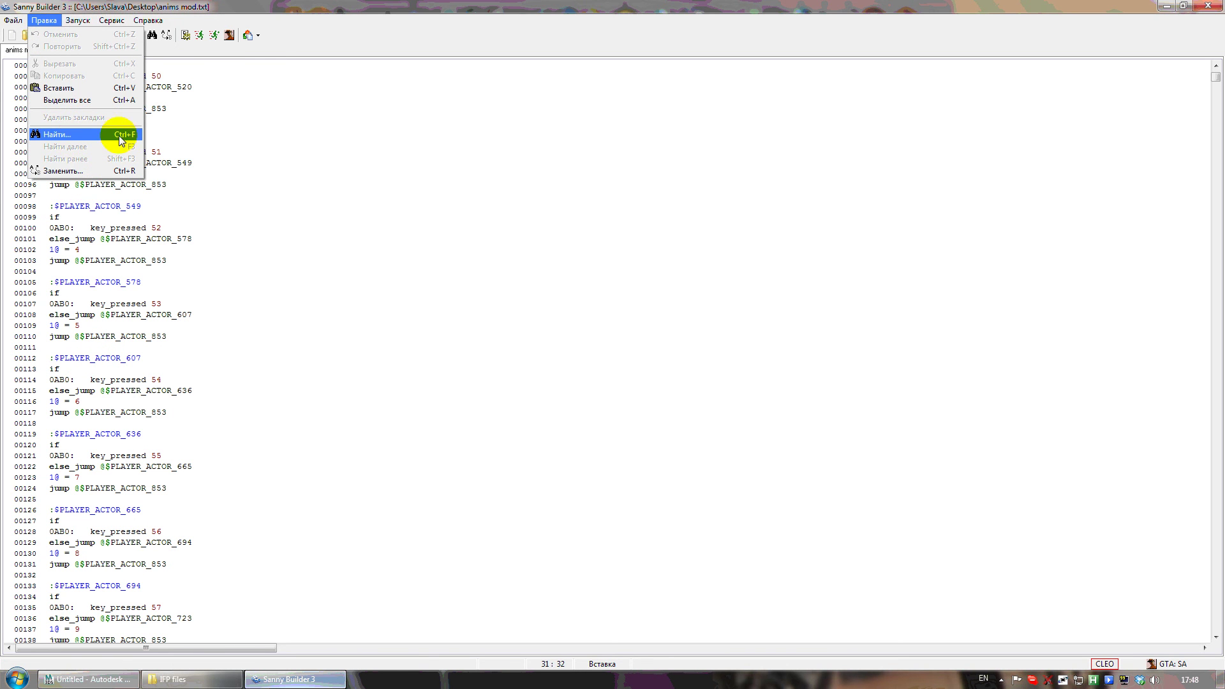
left_click(117, 135)
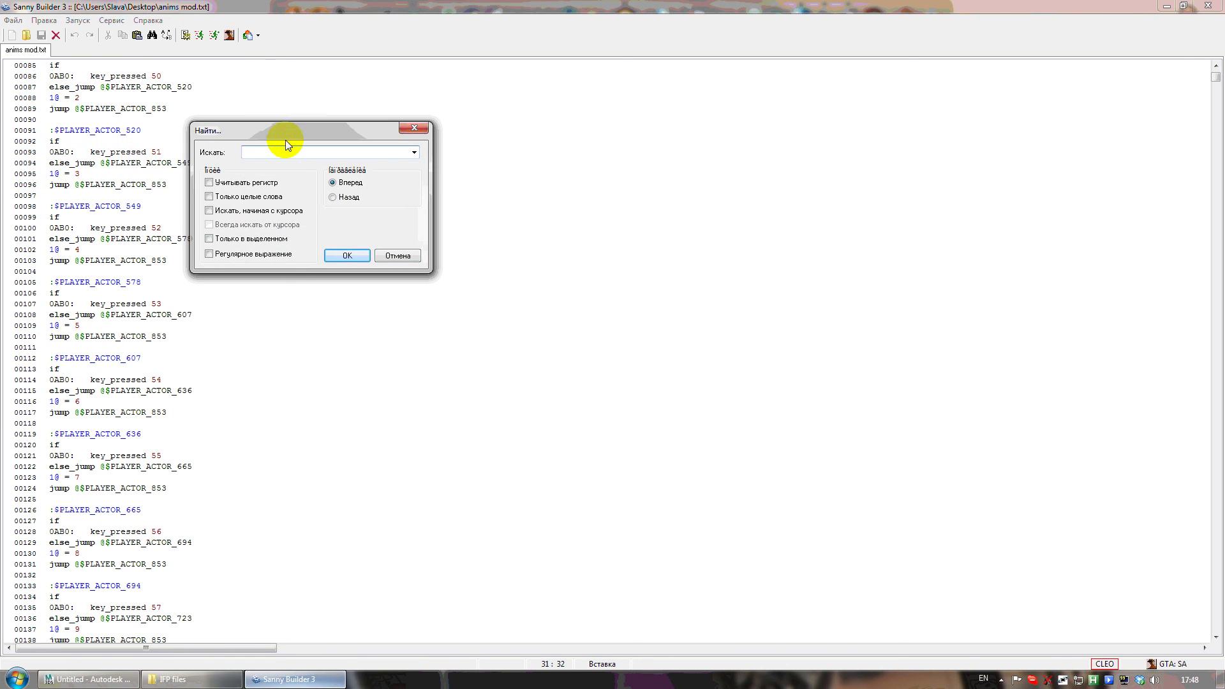
left_click_drag(323, 141, 371, 140)
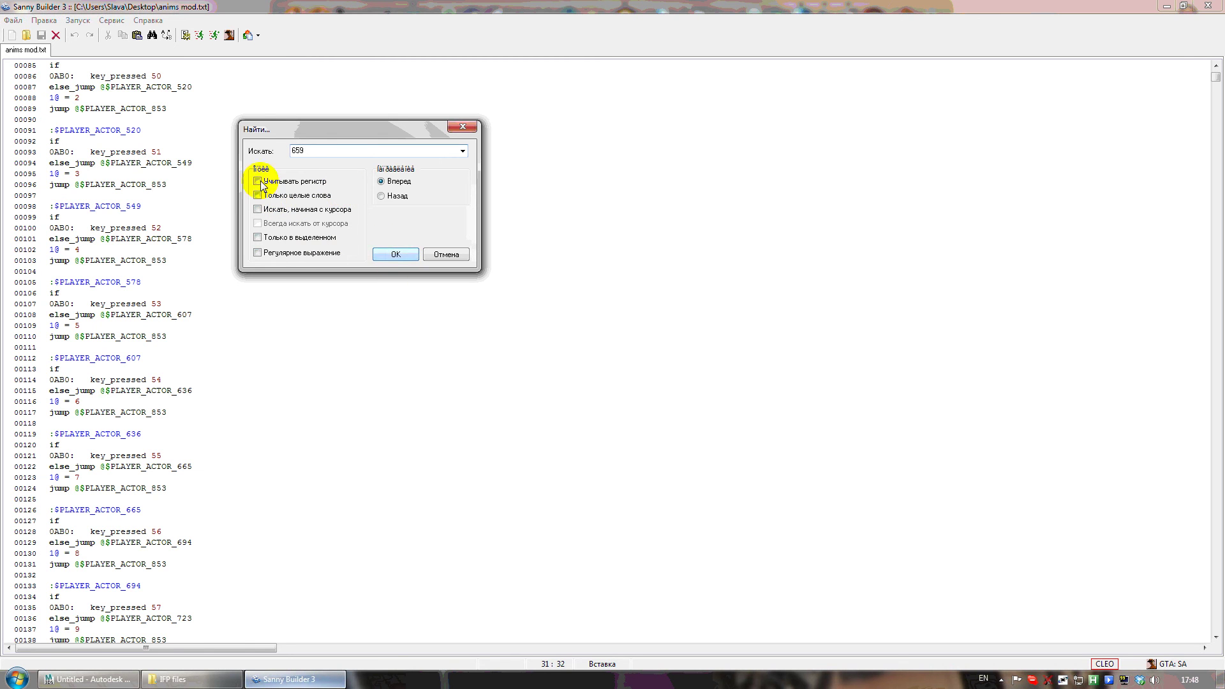
left_click(389, 254)
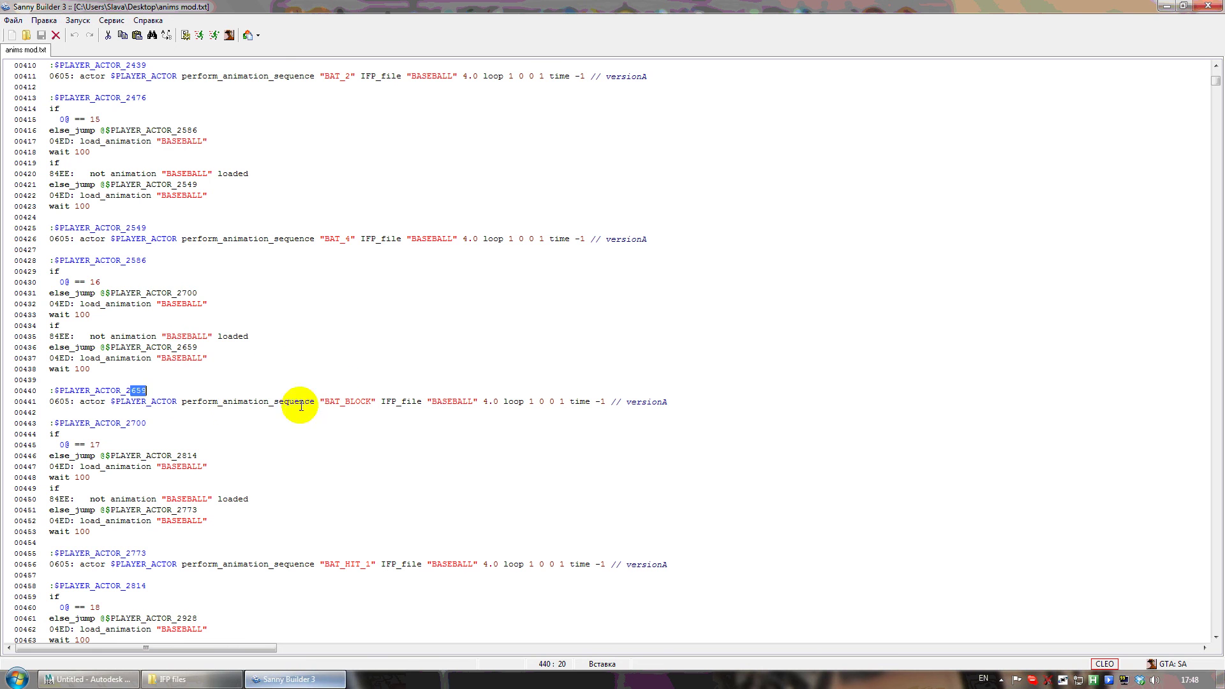
key("F3")
key("F3")
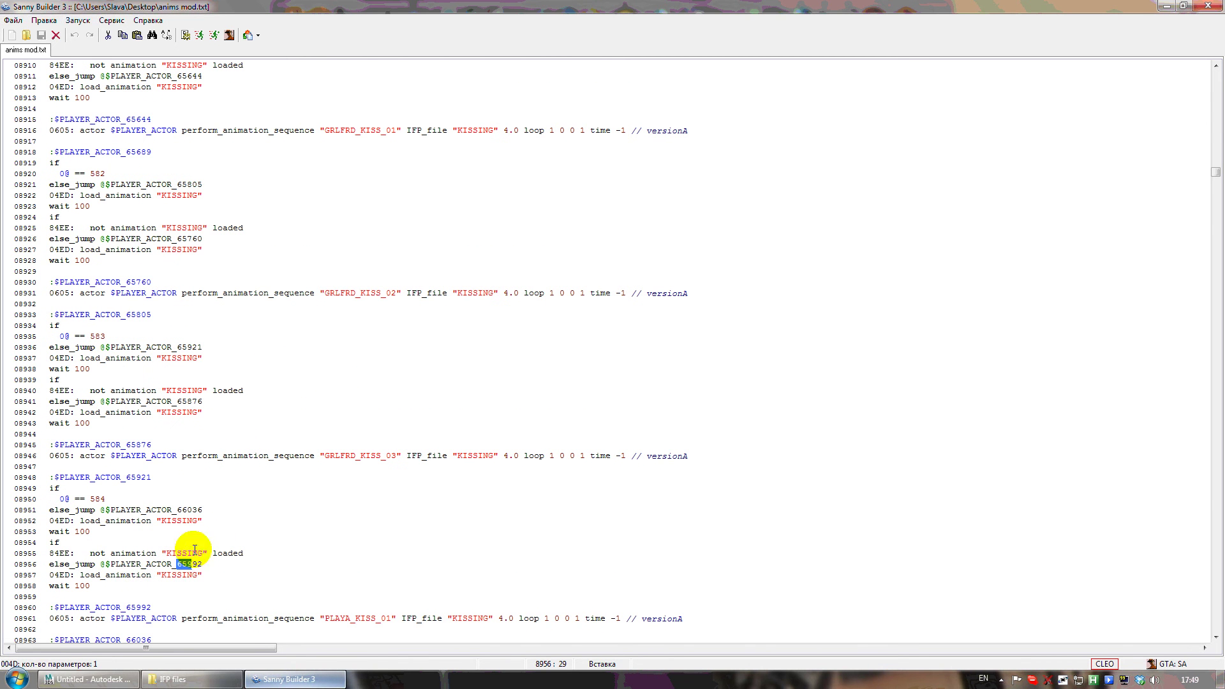
key("F3")
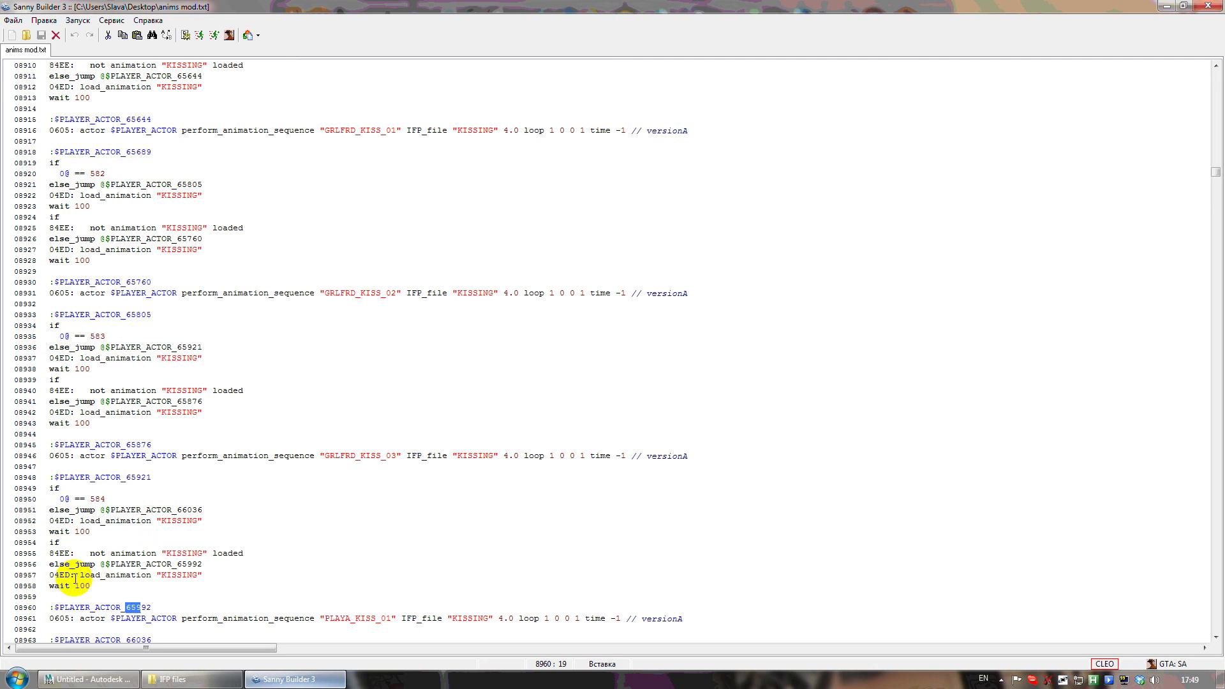
Highlight the animation number conditions 584, 583 and 582 in the KISSING blocks of the script
left_click(105, 500)
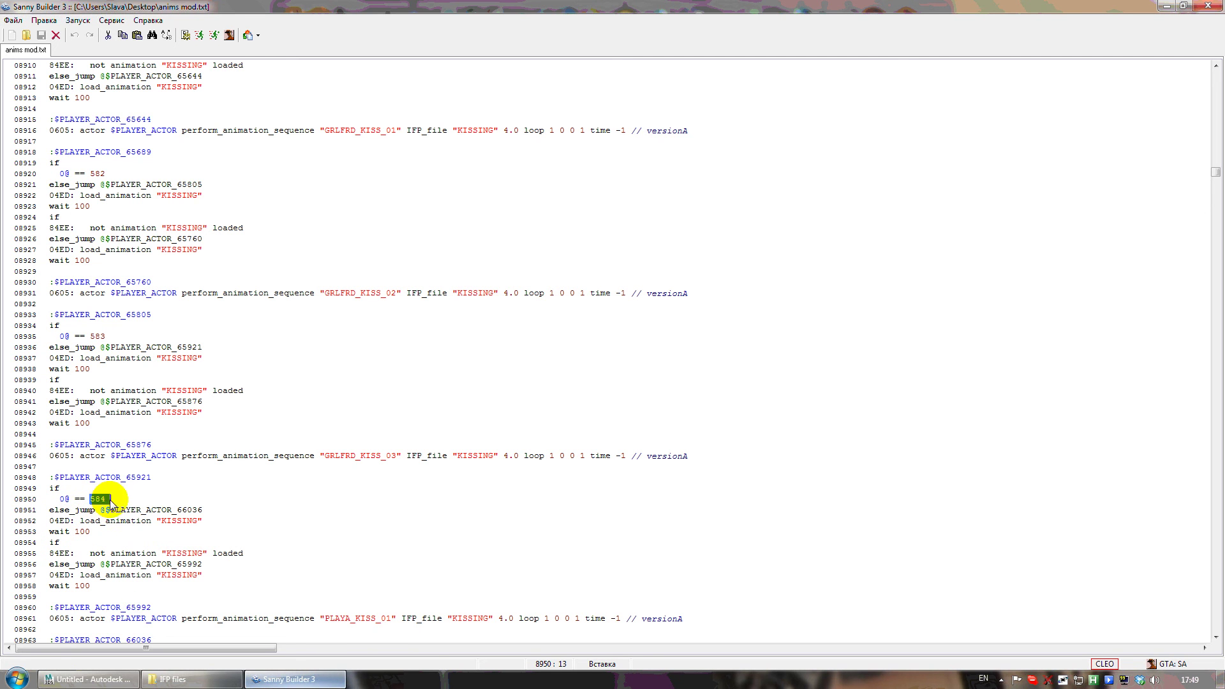
left_click_drag(61, 499, 107, 499)
left_click_drag(69, 336, 99, 336)
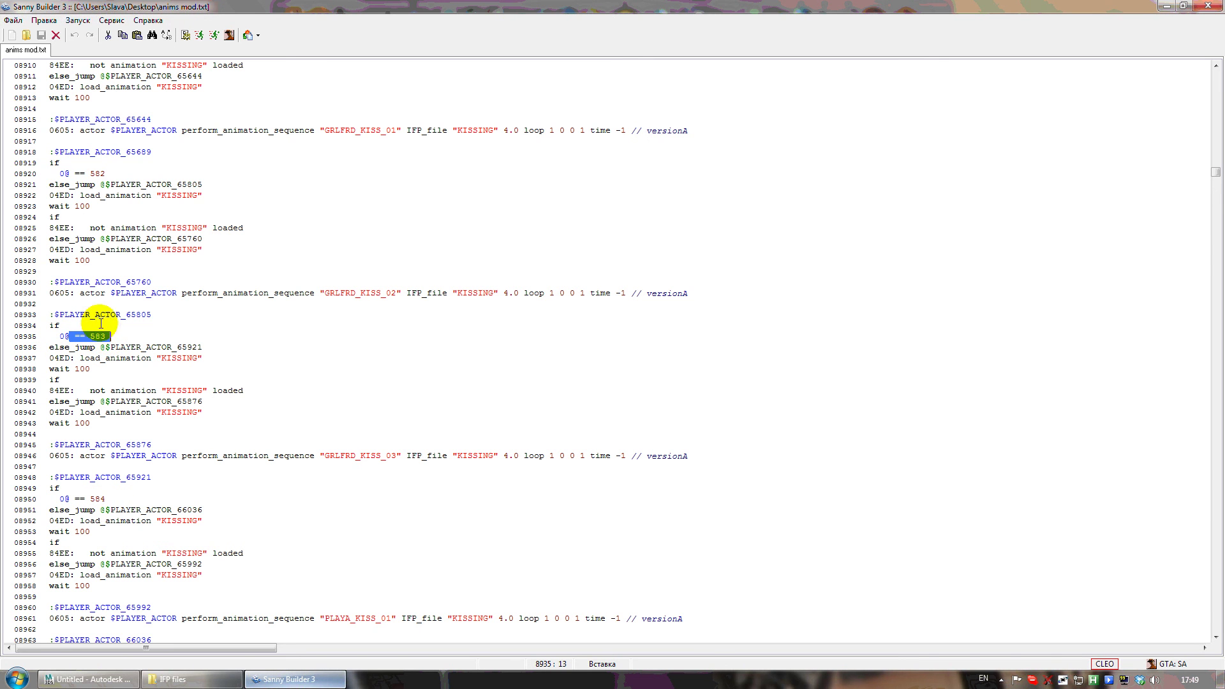
left_click_drag(59, 174, 108, 174)
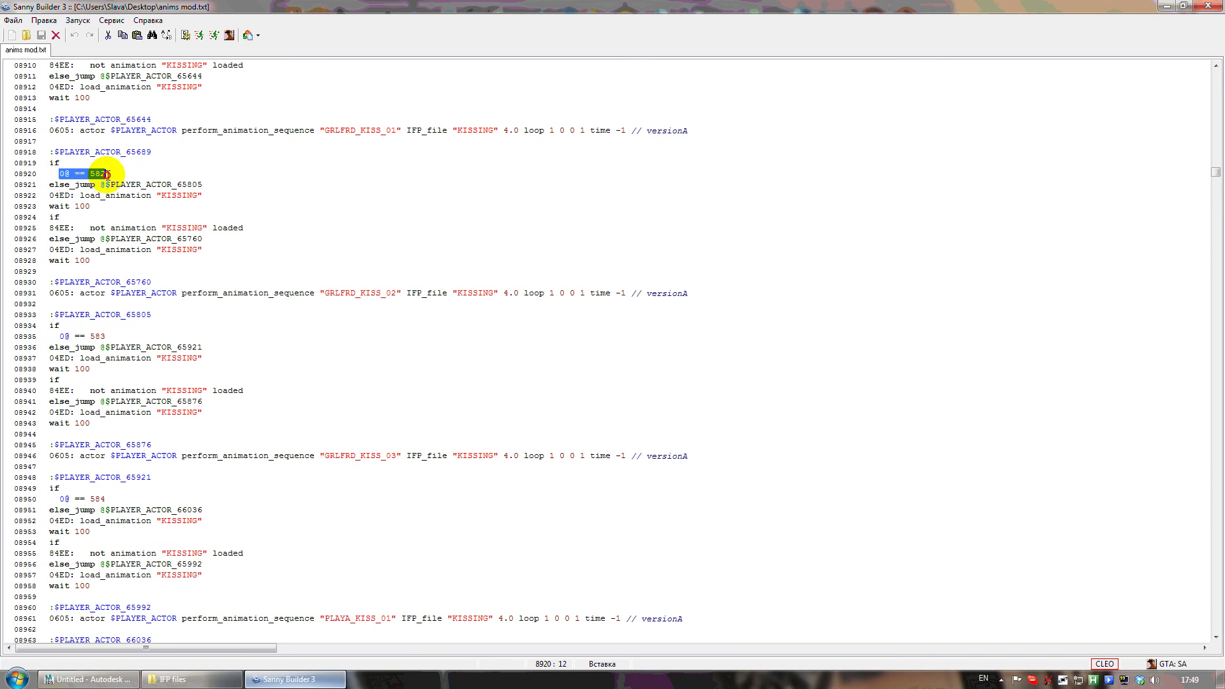
left_click(80, 543)
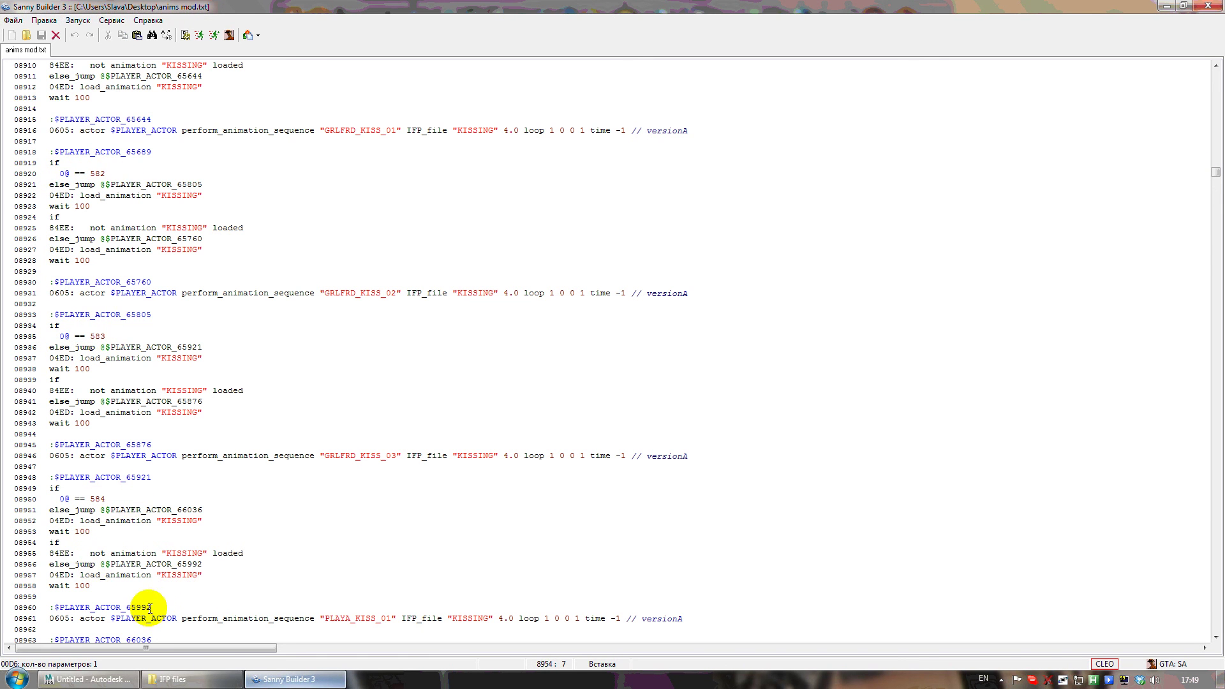
Continue the search to the 0@ == 659 condition and highlight OTB in its load_animation line
left_click_drag(126, 607, 141, 607)
key("F3")
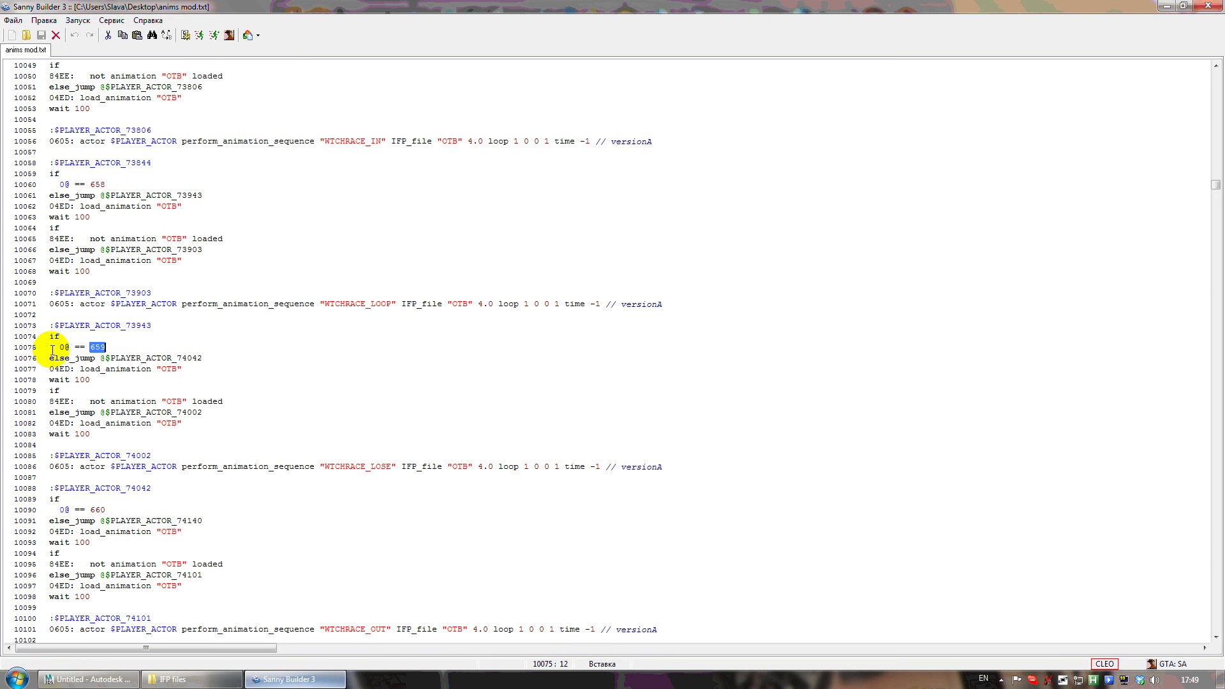
left_click_drag(59, 347, 177, 369)
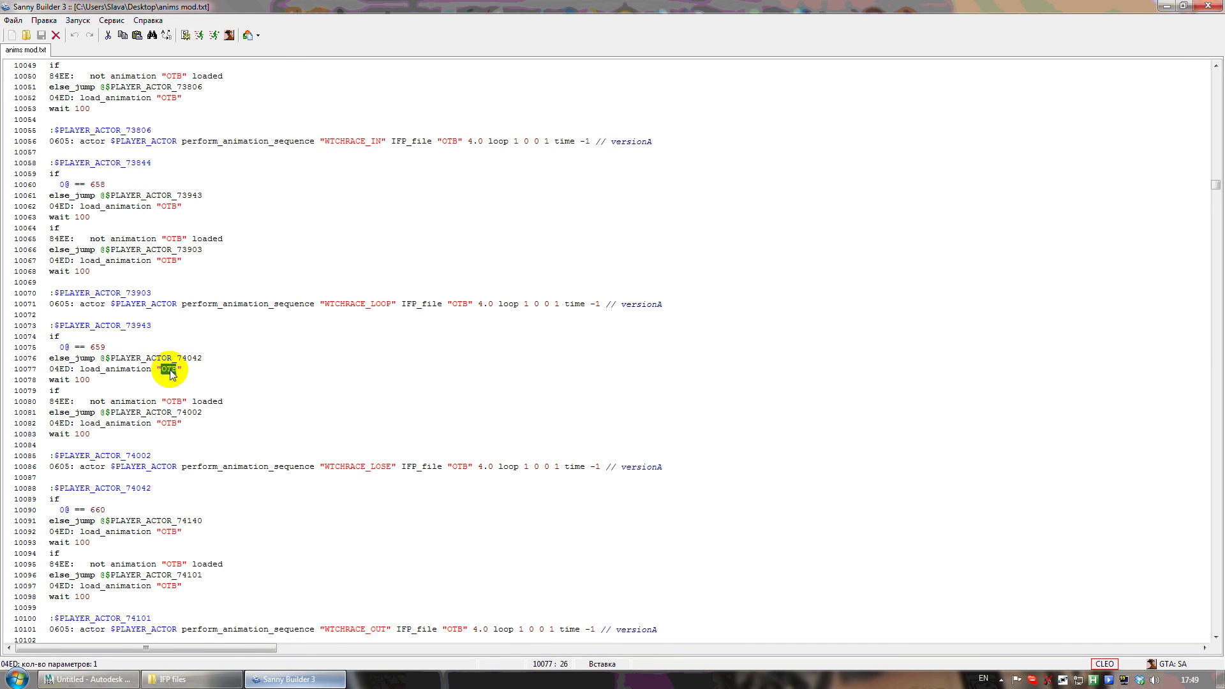
Minimize the script, select otb.ifp in the desktop's IFP files folder, and compare it with the OTB script block
left_click(293, 679)
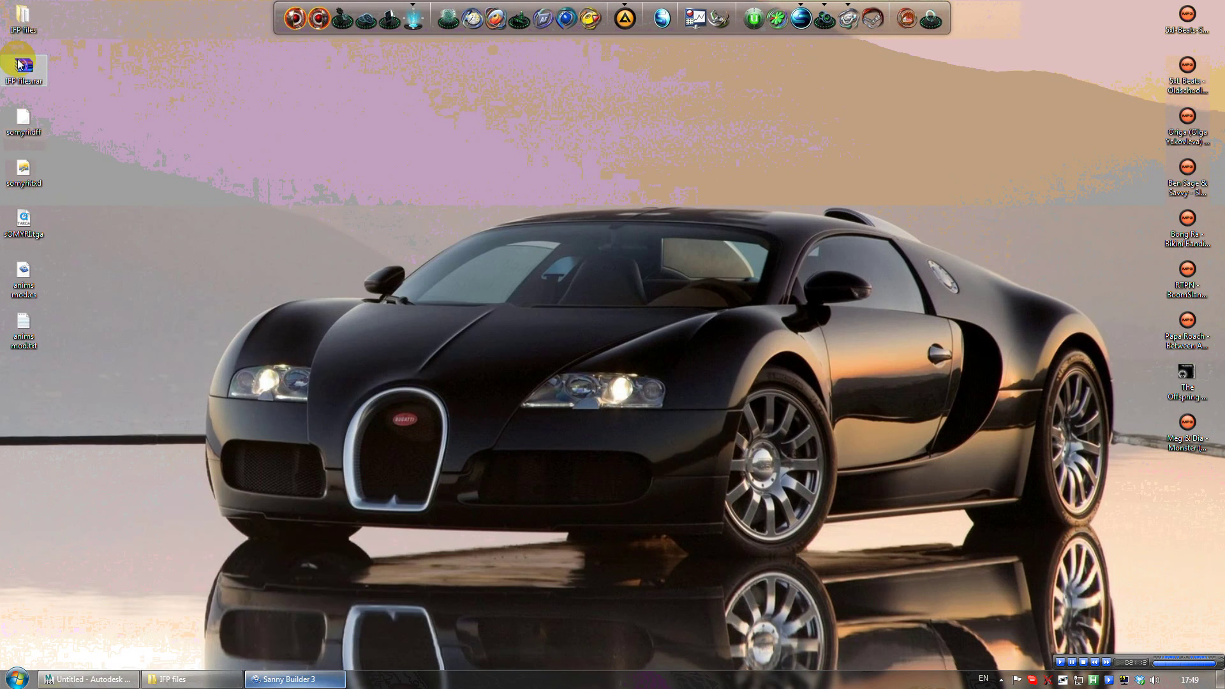
double_click(17, 12)
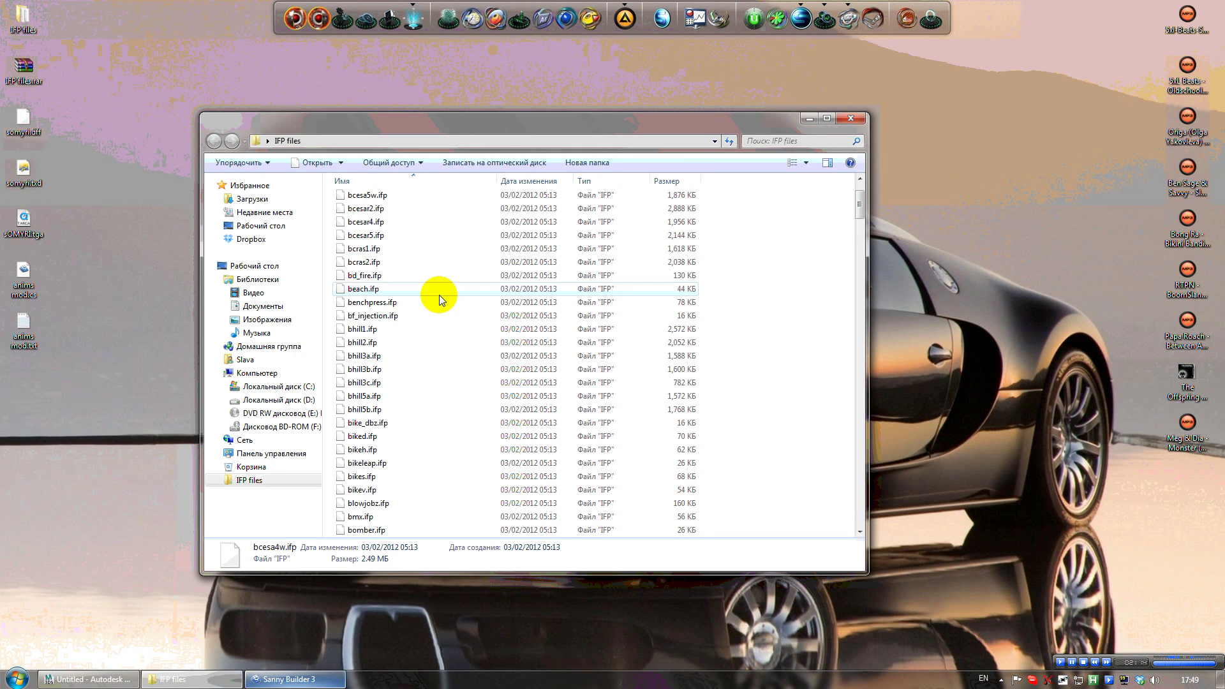
scroll(439, 294, "down", 20)
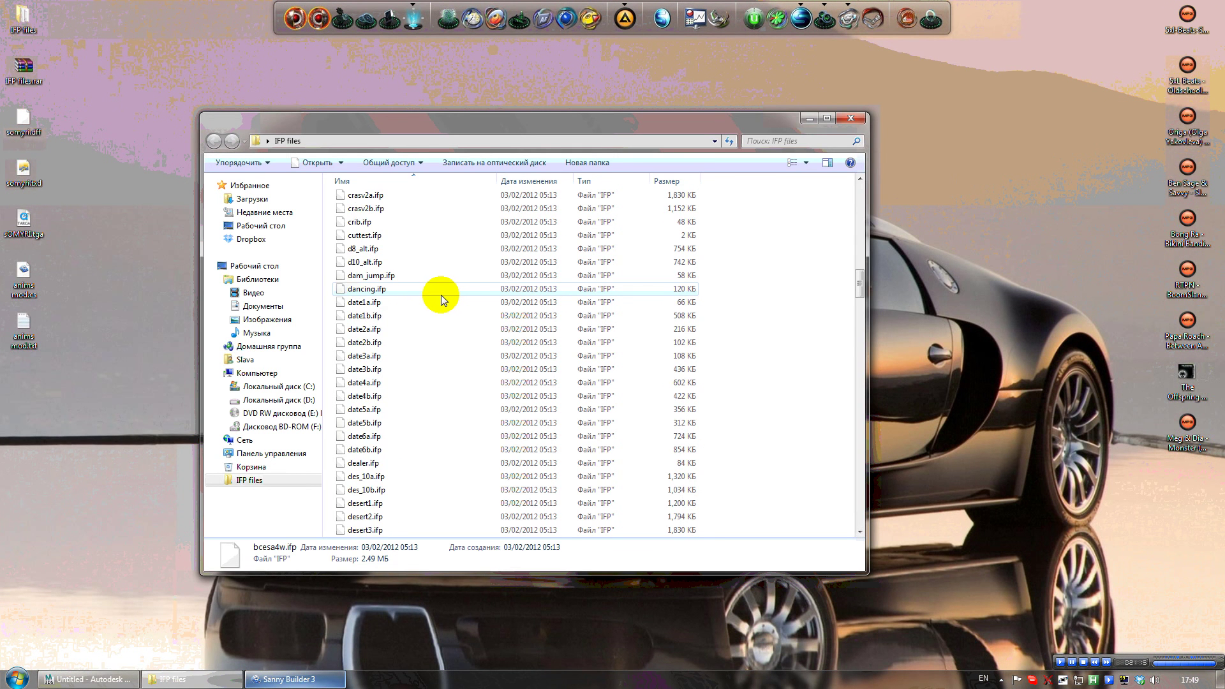
scroll(441, 294, "down", 15)
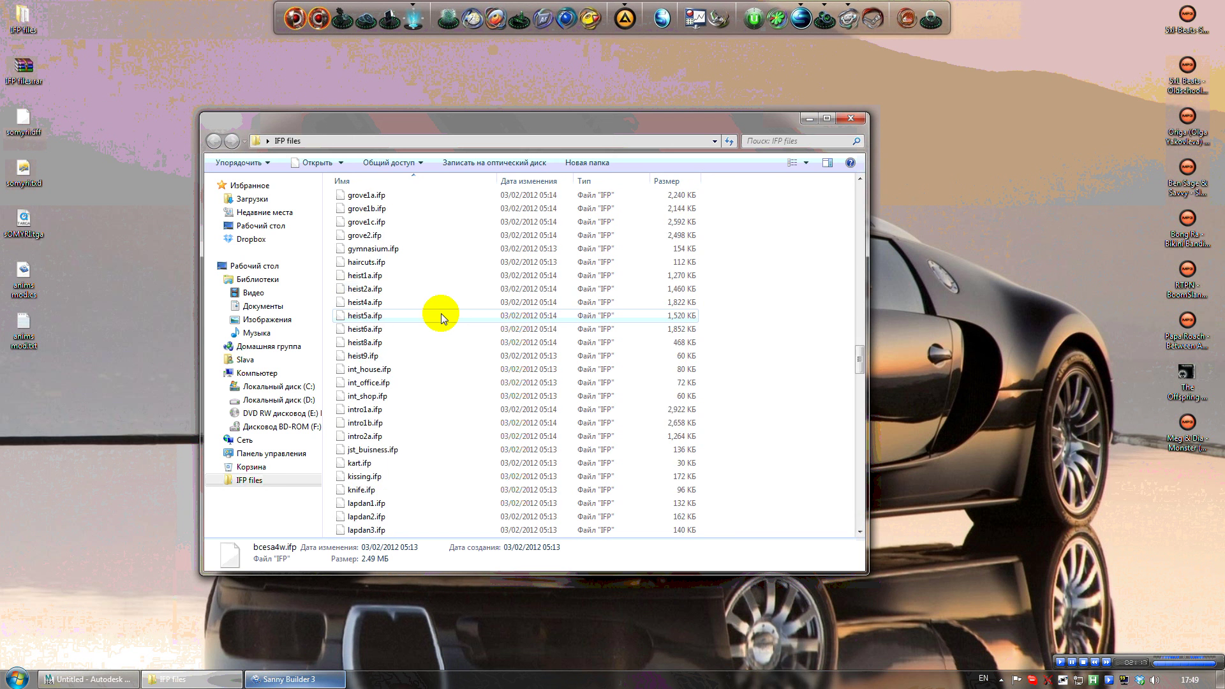
scroll(441, 313, "down", 4)
scroll(441, 313, "up", 7)
scroll(442, 313, "down", 5)
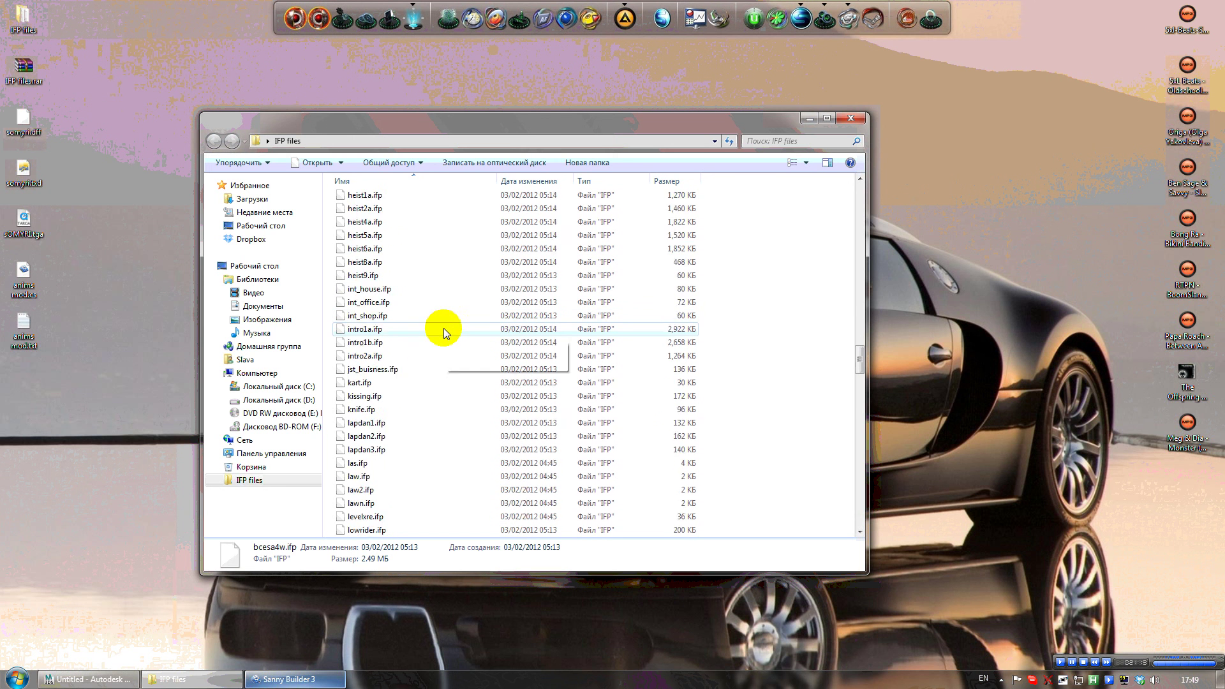
scroll(443, 327, "down", 12)
left_click(364, 290)
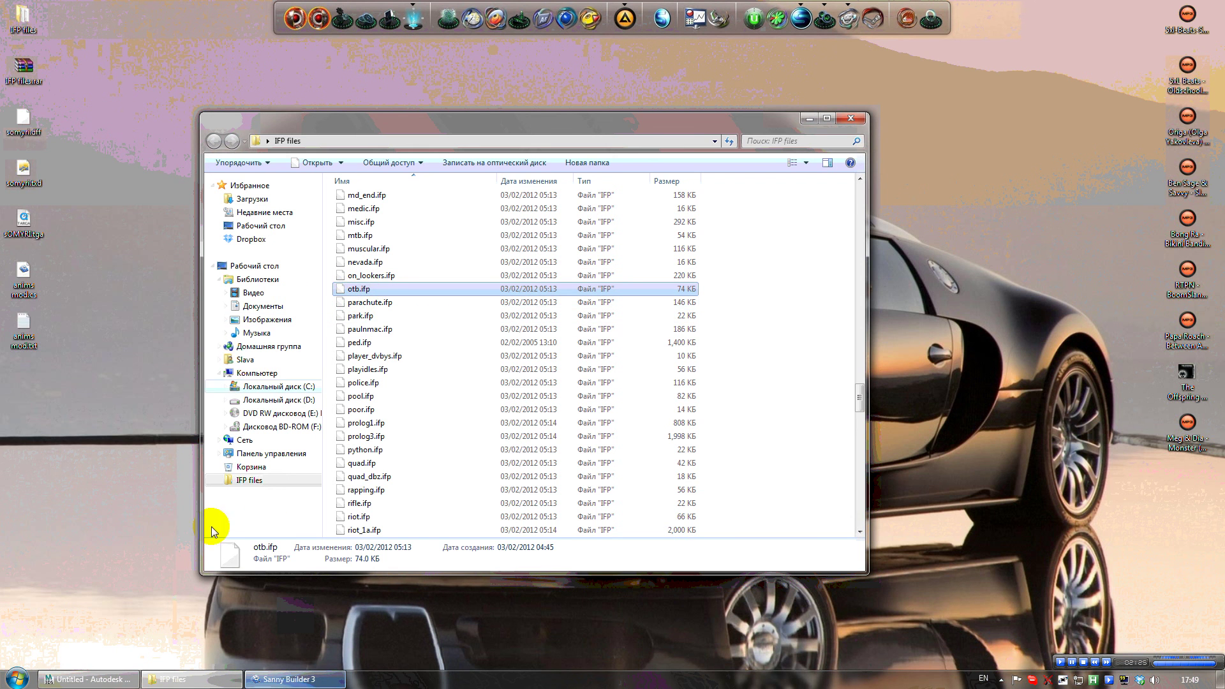
left_click(290, 679)
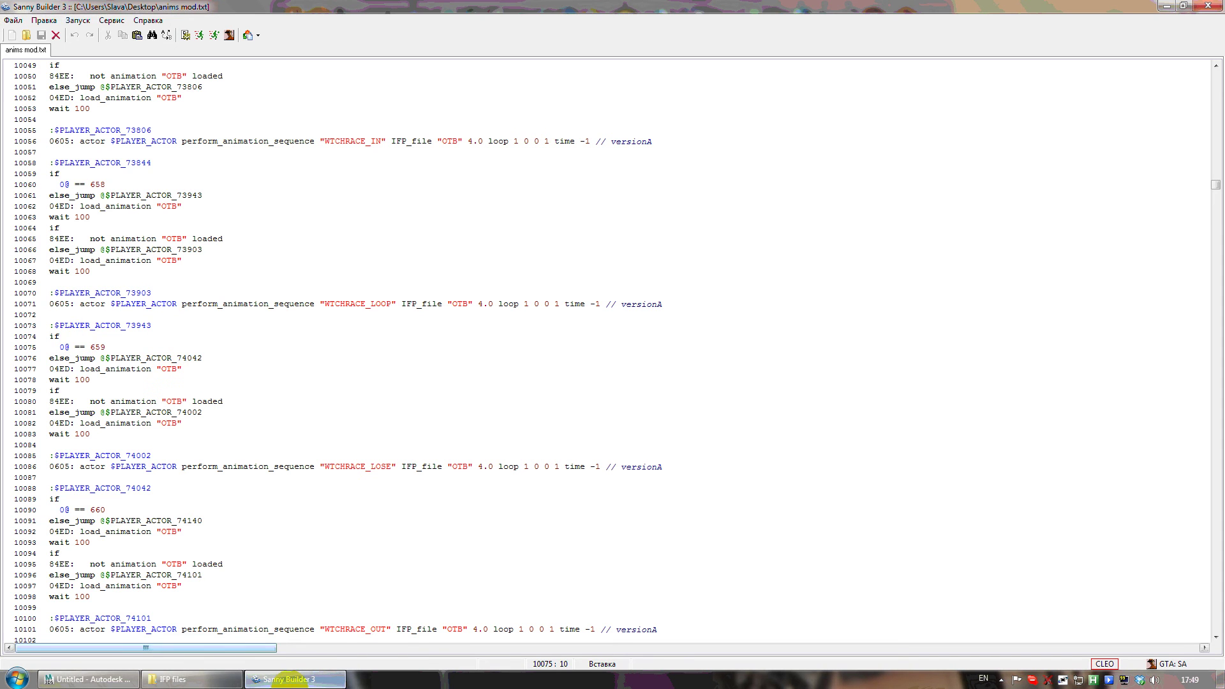
left_click(289, 679)
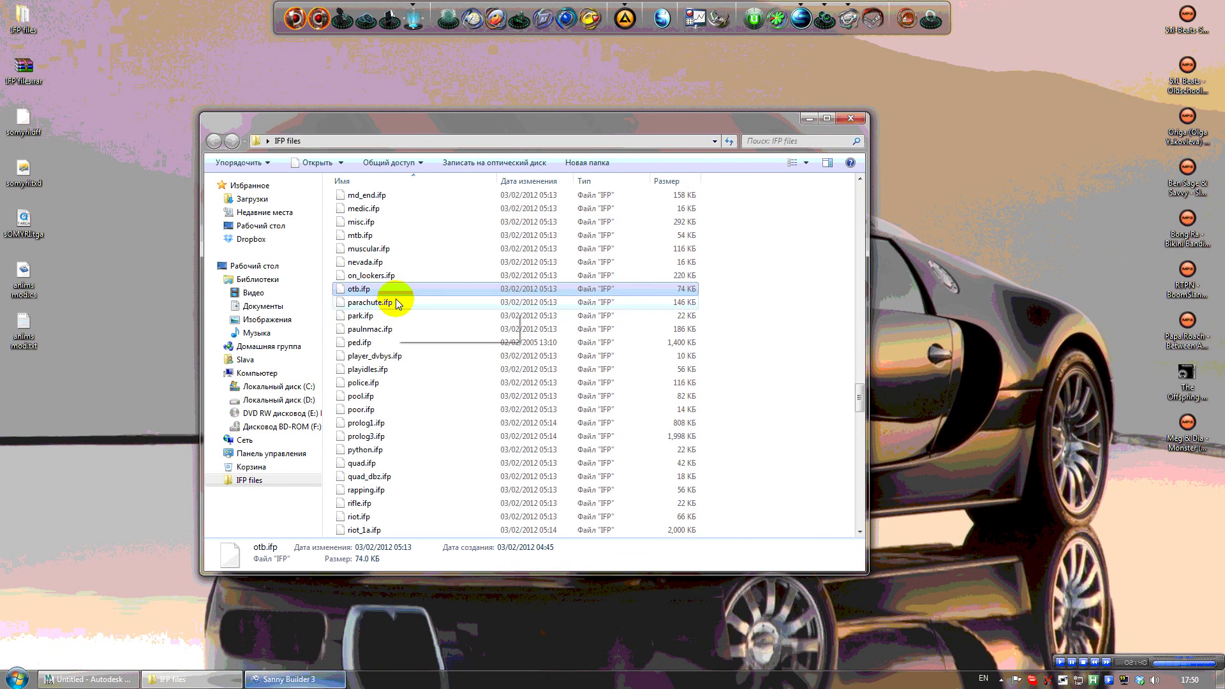
Switch to 3ds Max, clear the character's existing animation keys and load otb.ifp from the IFP files folder
left_click(96, 680)
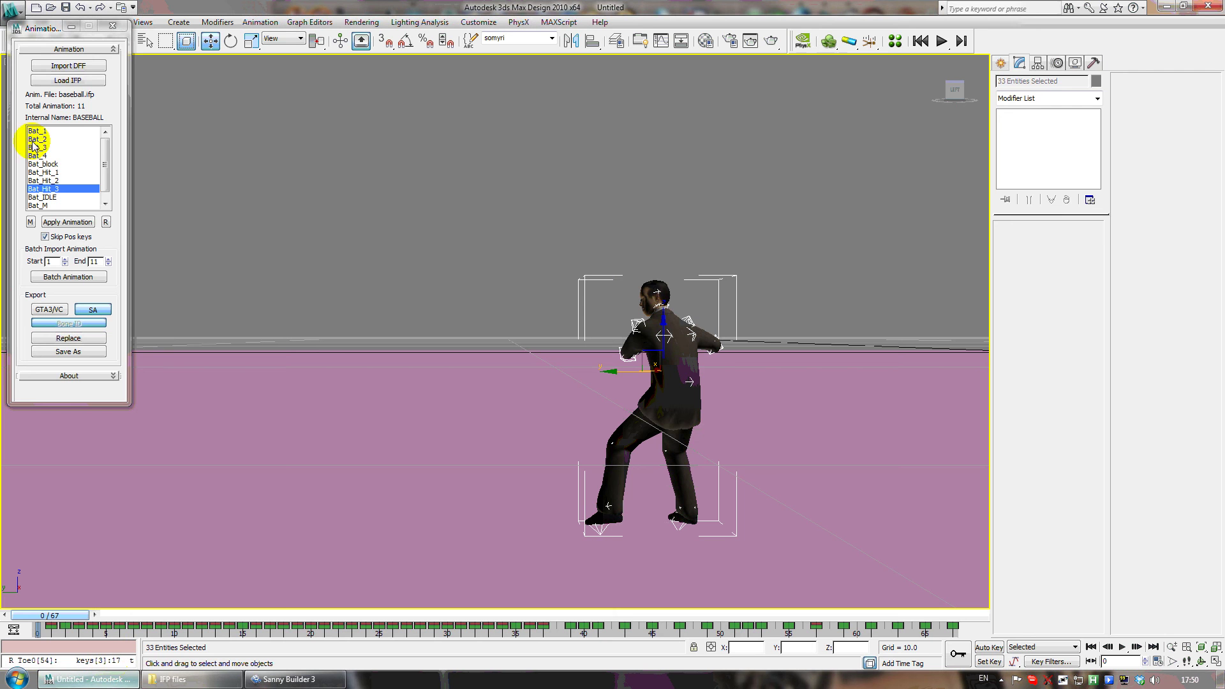
left_click(105, 222)
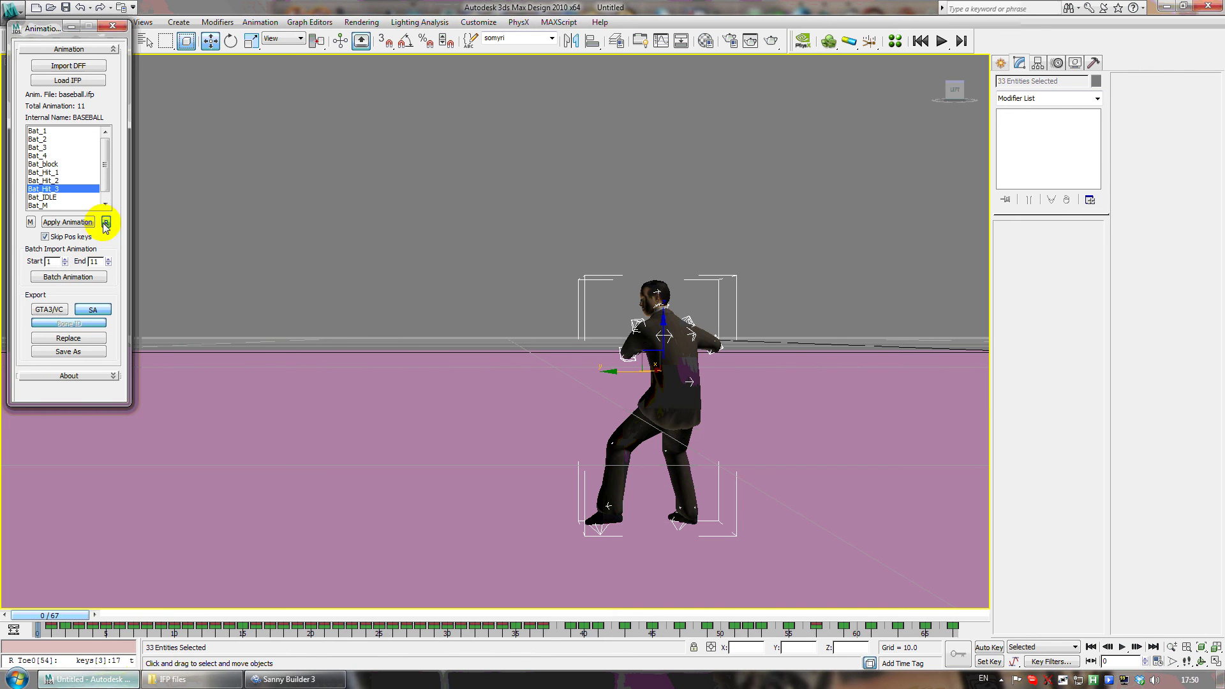
left_click(69, 82)
left_click_drag(728, 115, 719, 336)
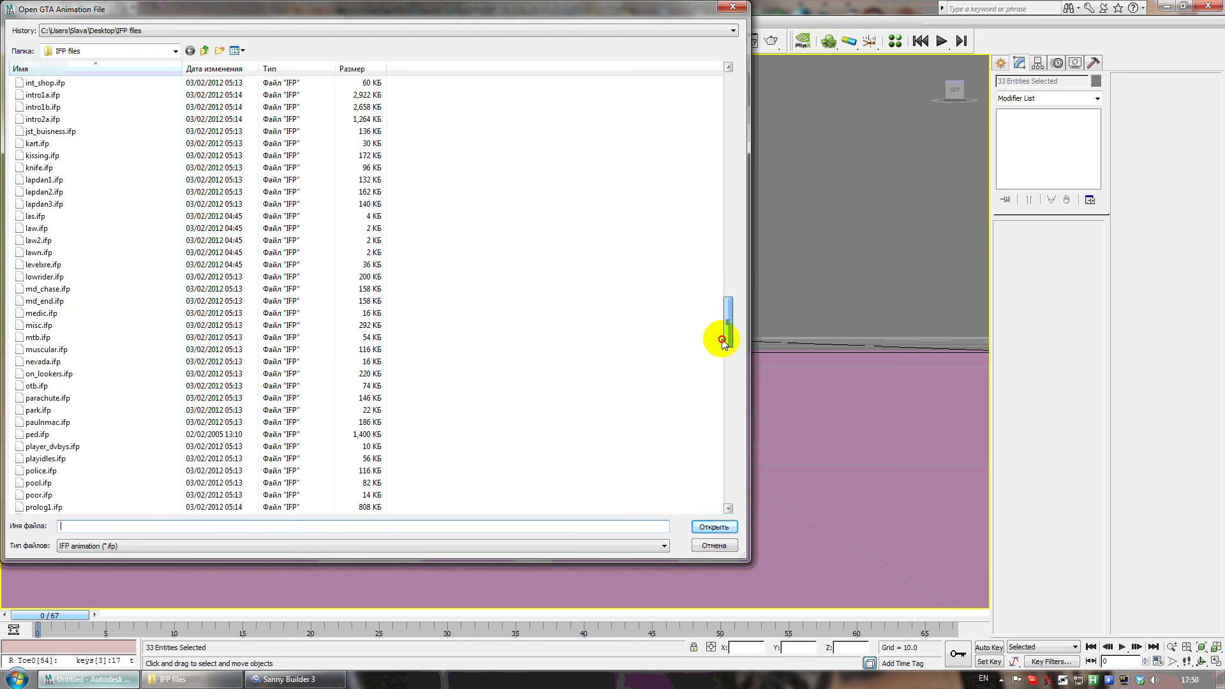
double_click(37, 386)
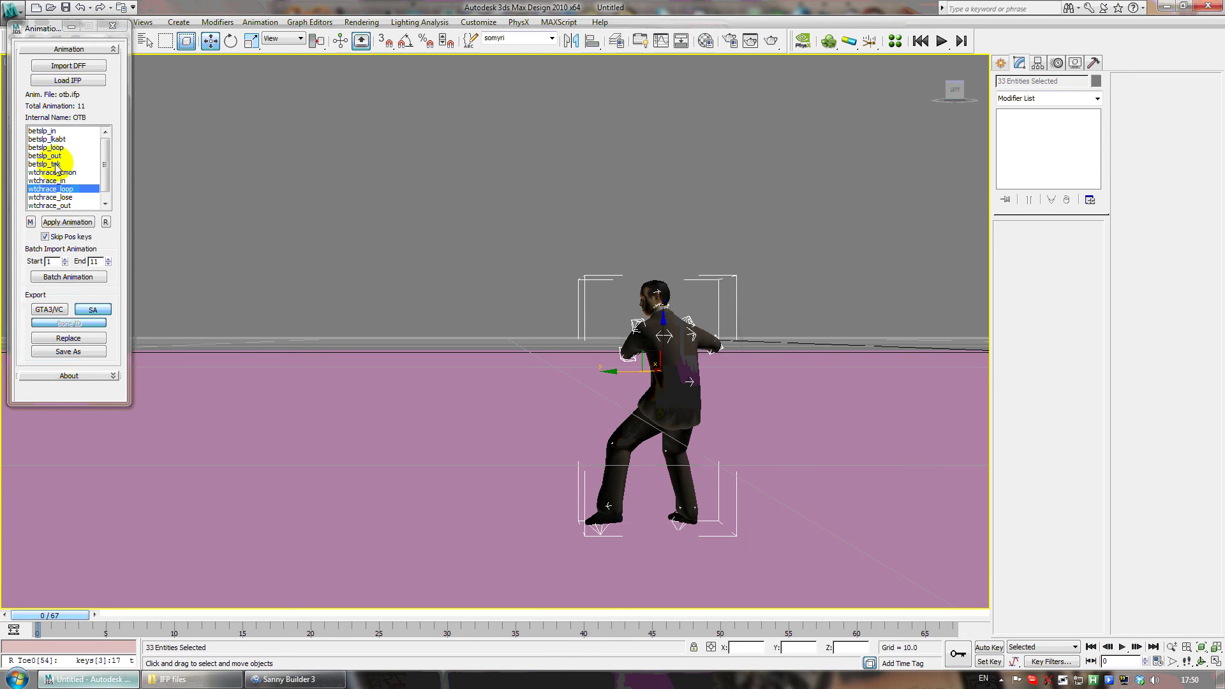
Apply the wtchrace_loop animation to the character and move the timeline to frame 73
left_click(107, 150)
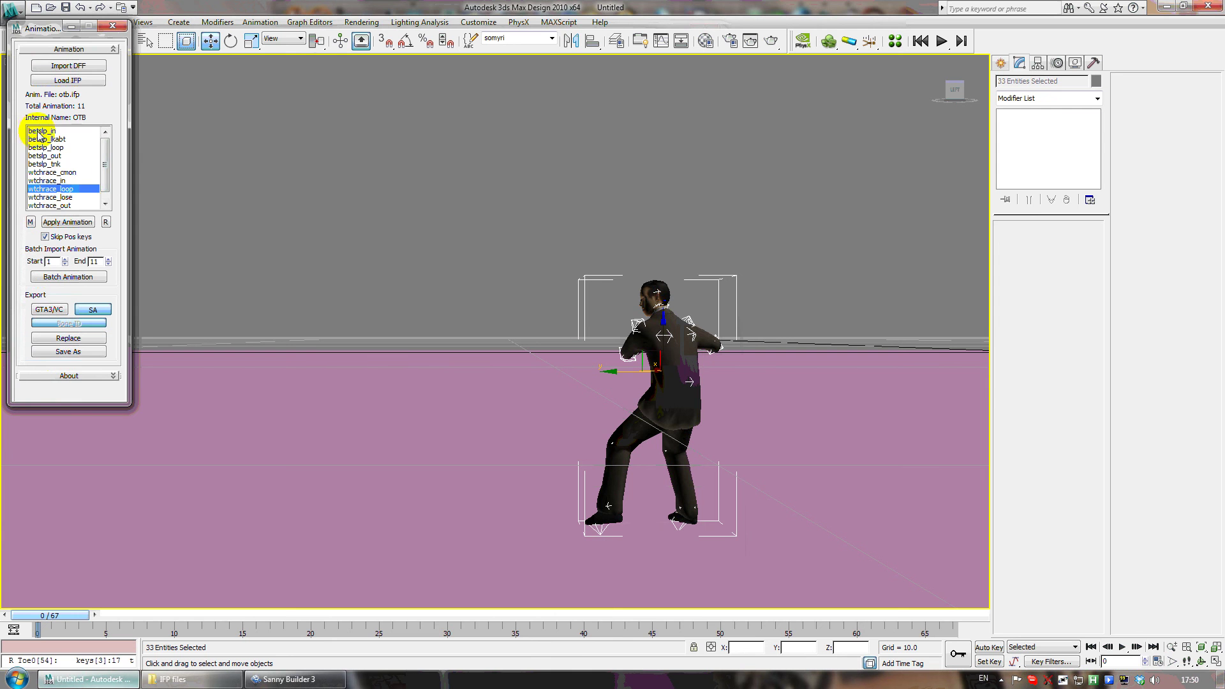
left_click(38, 132)
scroll(48, 175, "down", 1)
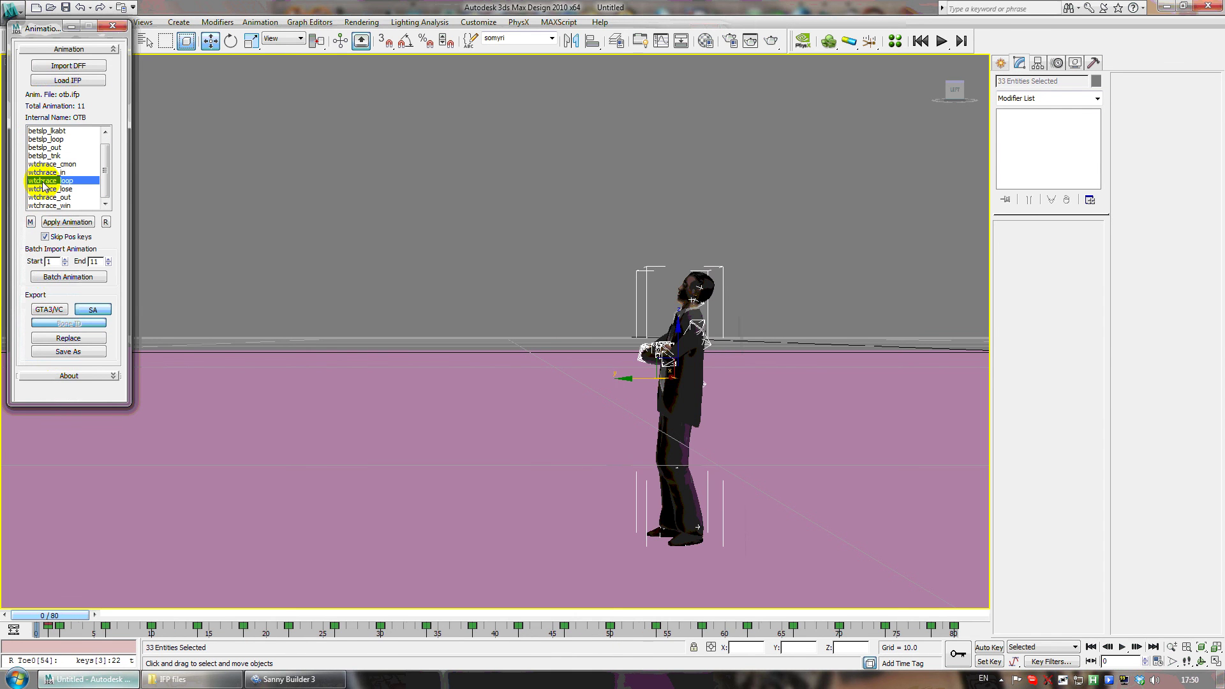
left_click_drag(16, 615, 854, 618)
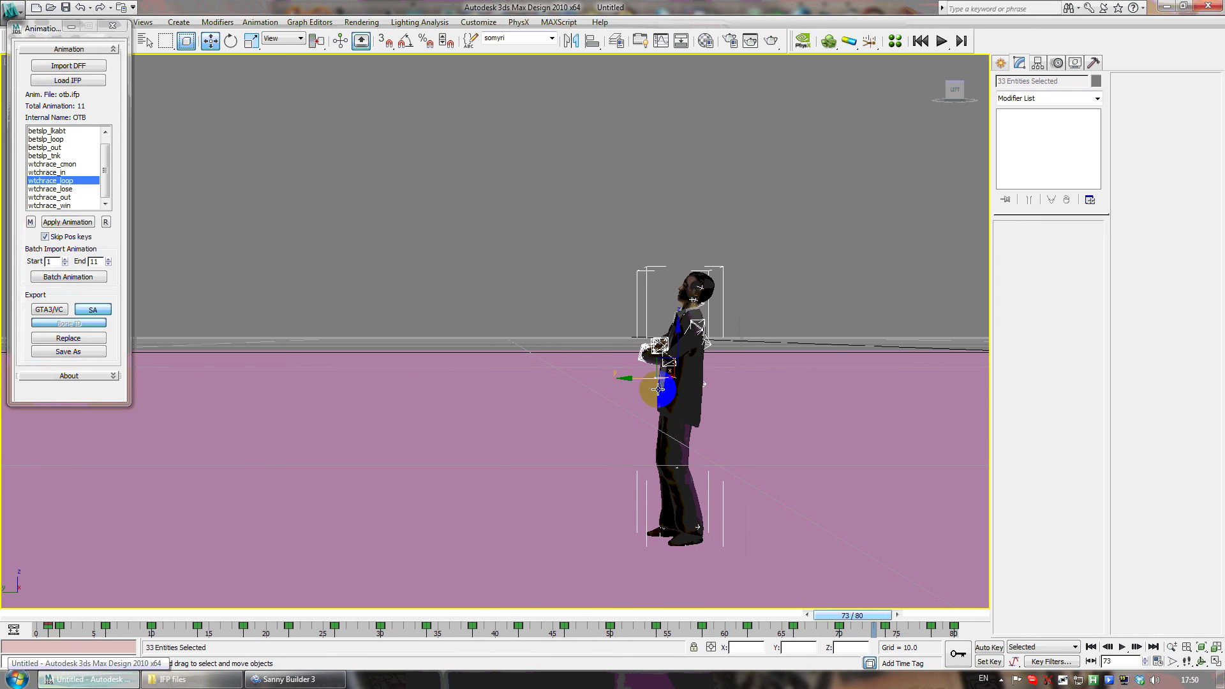
Examine the character's arms-crossed pose from the side and from a raised front corner, selecting the left foot helper
middle_click_drag(659, 391, 676, 344)
scroll(592, 403, "up", 2)
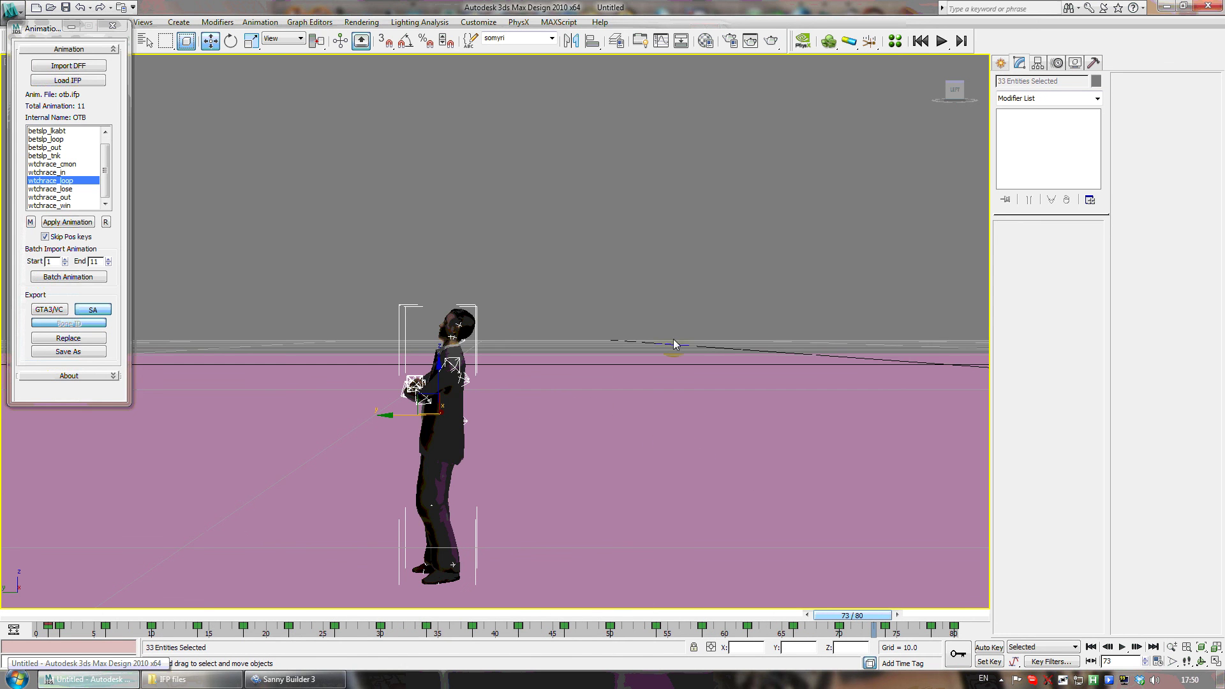
left_click(947, 82)
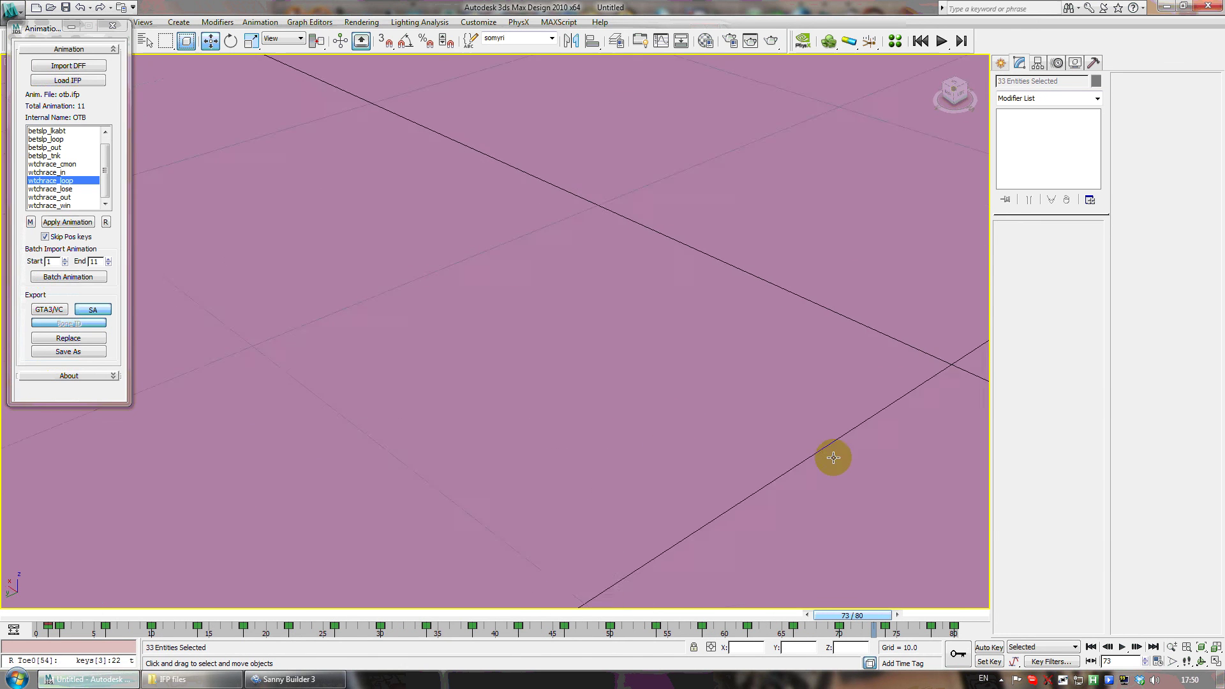
mouse_move(838, 461)
middle_mouse_down()
mouse_move(923, 561)
mouse_move(605, 201)
mouse_move(583, 222)
middle_mouse_up()
mouse_move(803, 597)
middle_mouse_down()
mouse_move(525, 394)
mouse_move(483, 444)
middle_mouse_up()
left_click(501, 427)
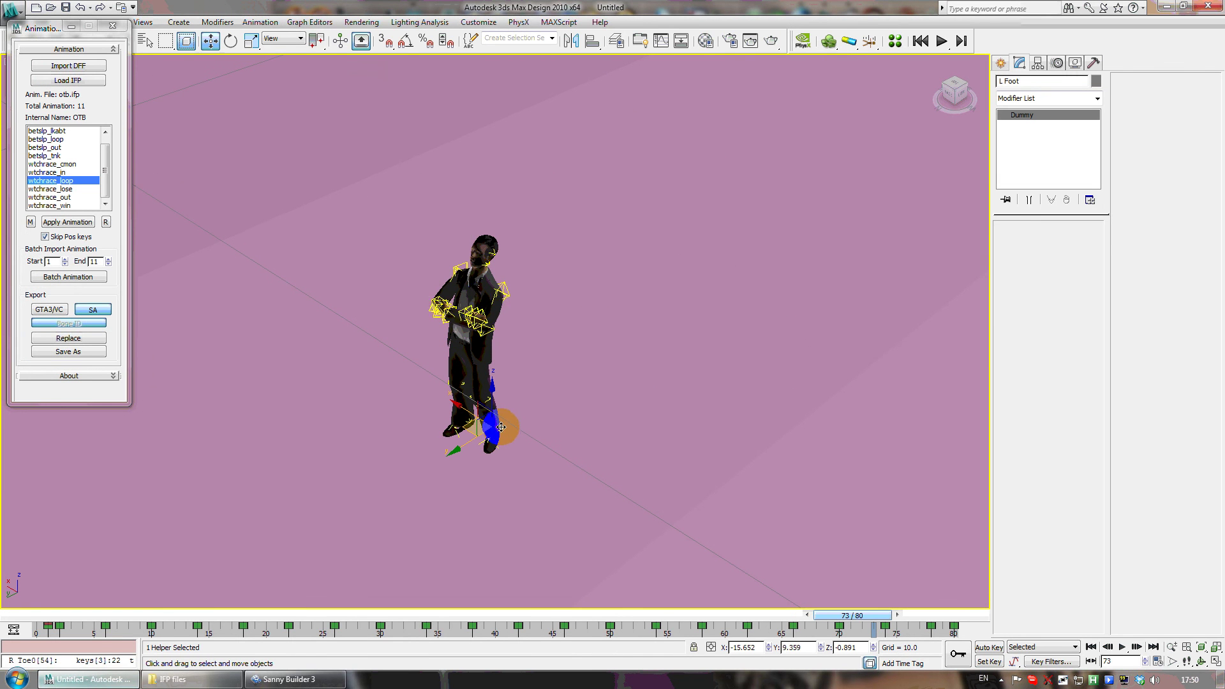
Reselect the whole character, frame its upper body close up from a front angle and play the animation
left_click(960, 95)
left_click_drag(300, 147, 581, 468)
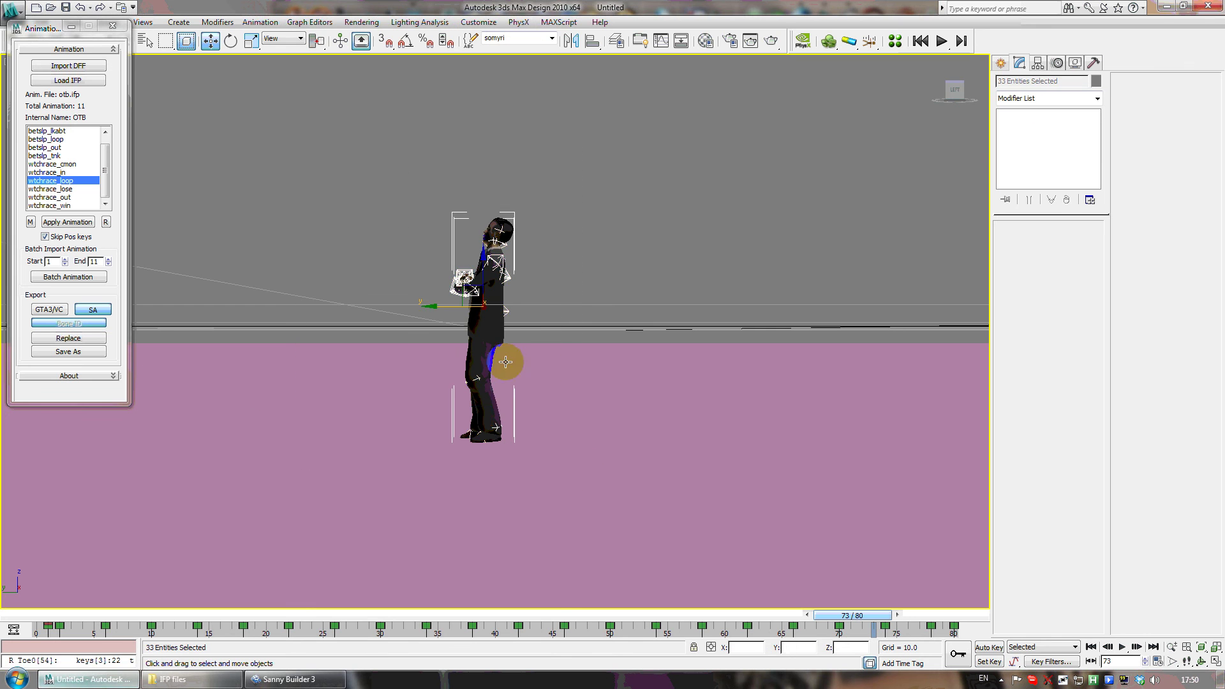
middle_click_drag(507, 361, 533, 399)
scroll(532, 398, "up", 5)
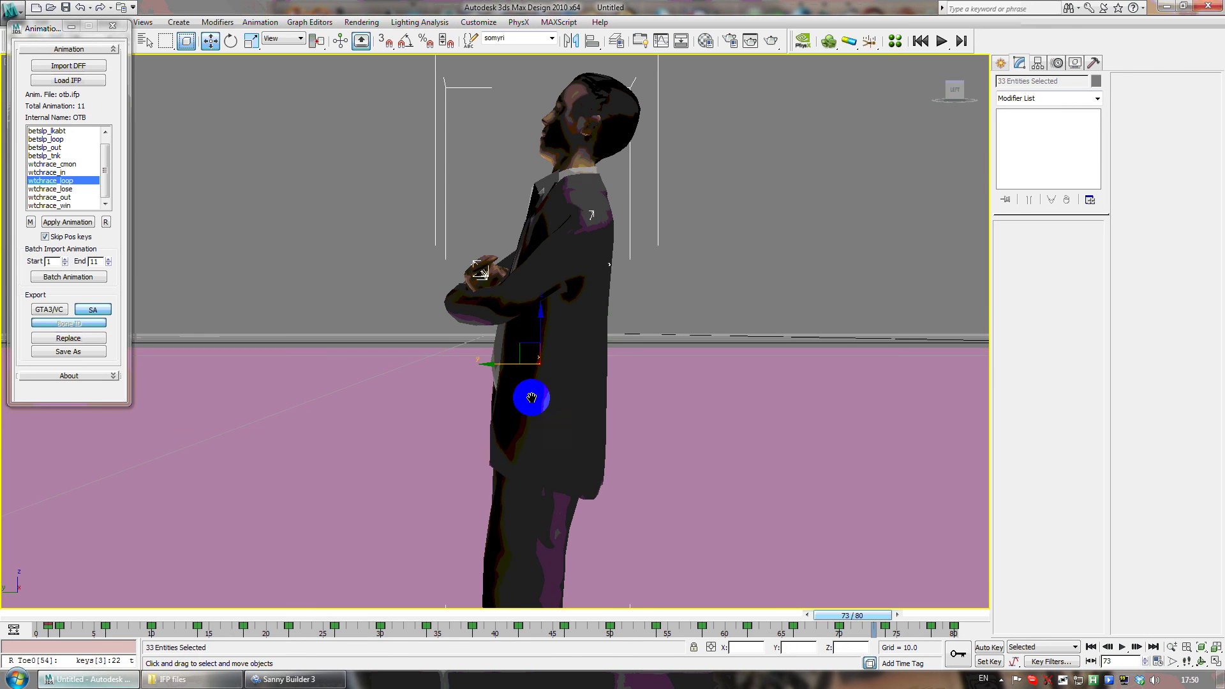
left_click(955, 90)
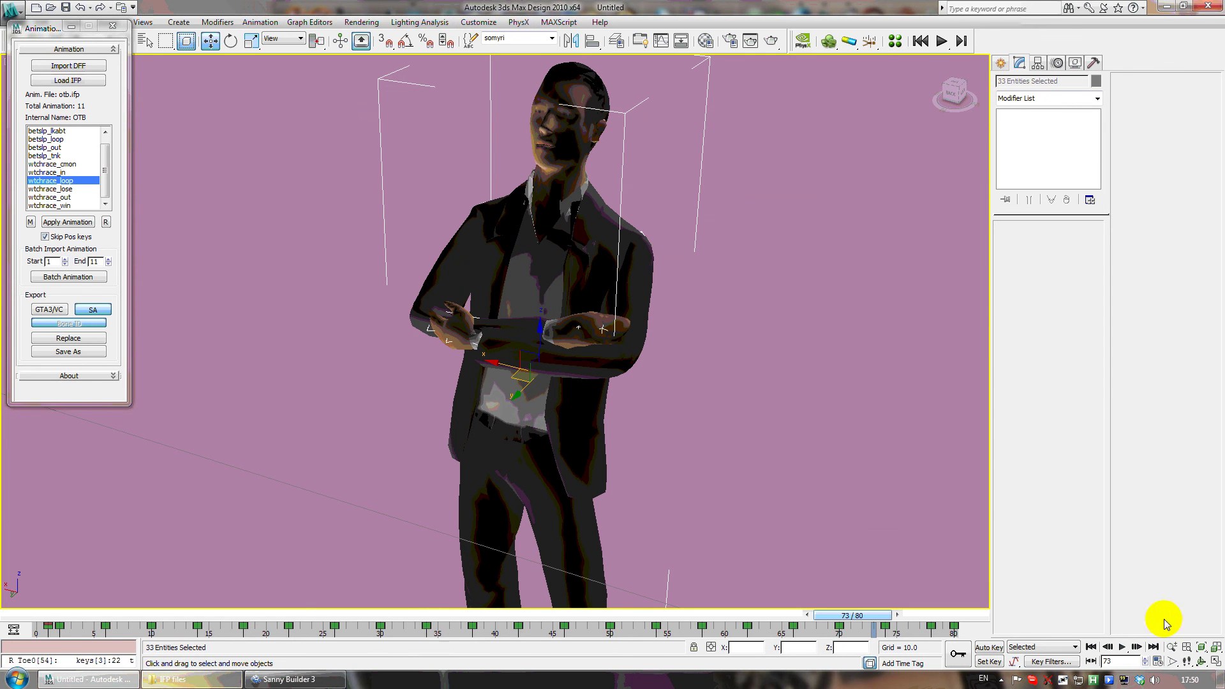
left_click(1122, 647)
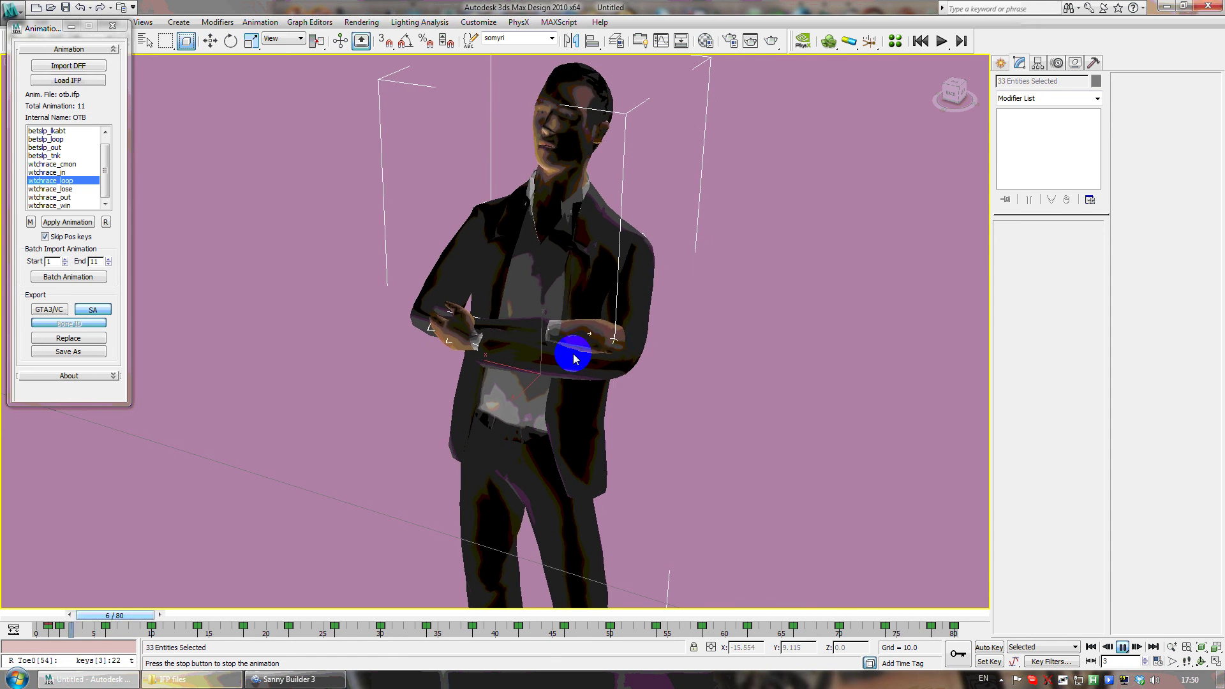
Stop the animation playback and turn off the Skip Pos keys option for animation import
left_click(1123, 648)
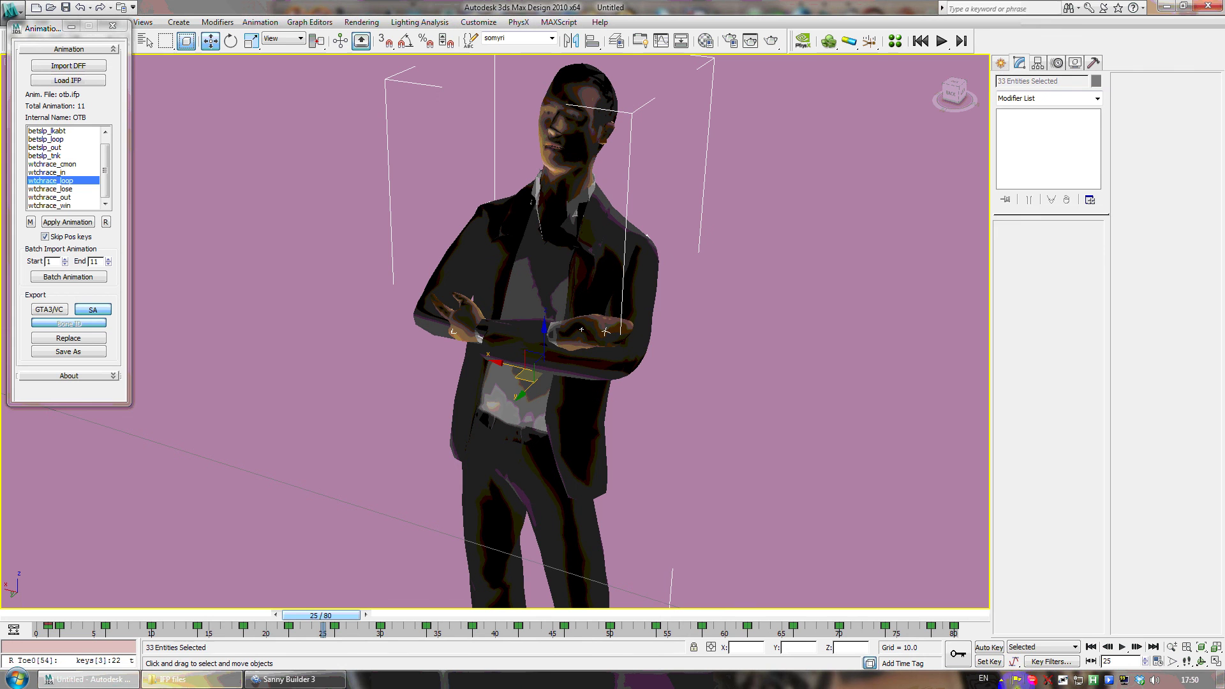
left_click(44, 236)
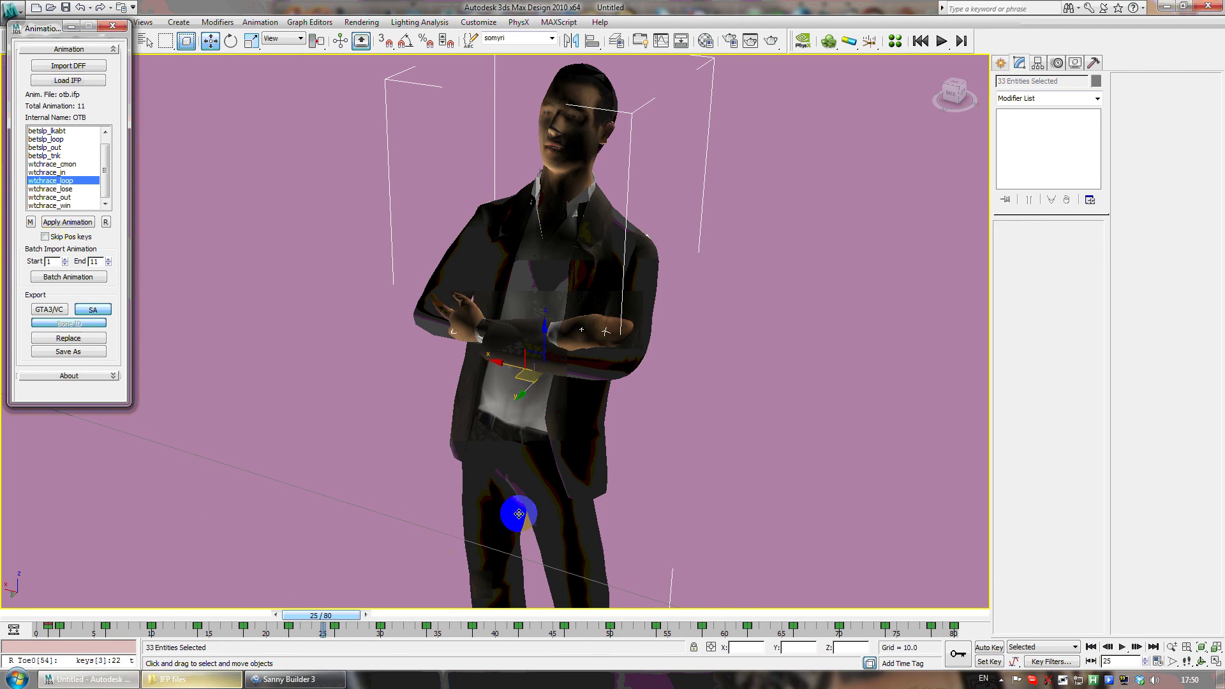
middle_click_drag(514, 511, 614, 360)
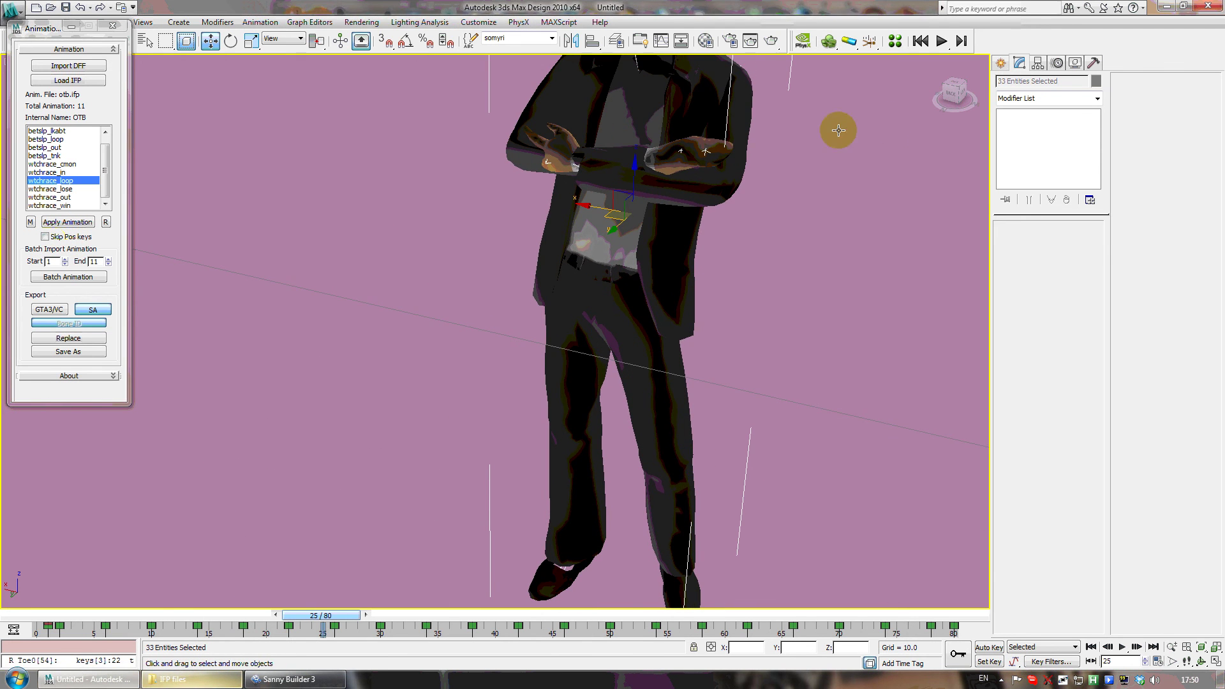
left_click_drag(955, 93, 44, 580)
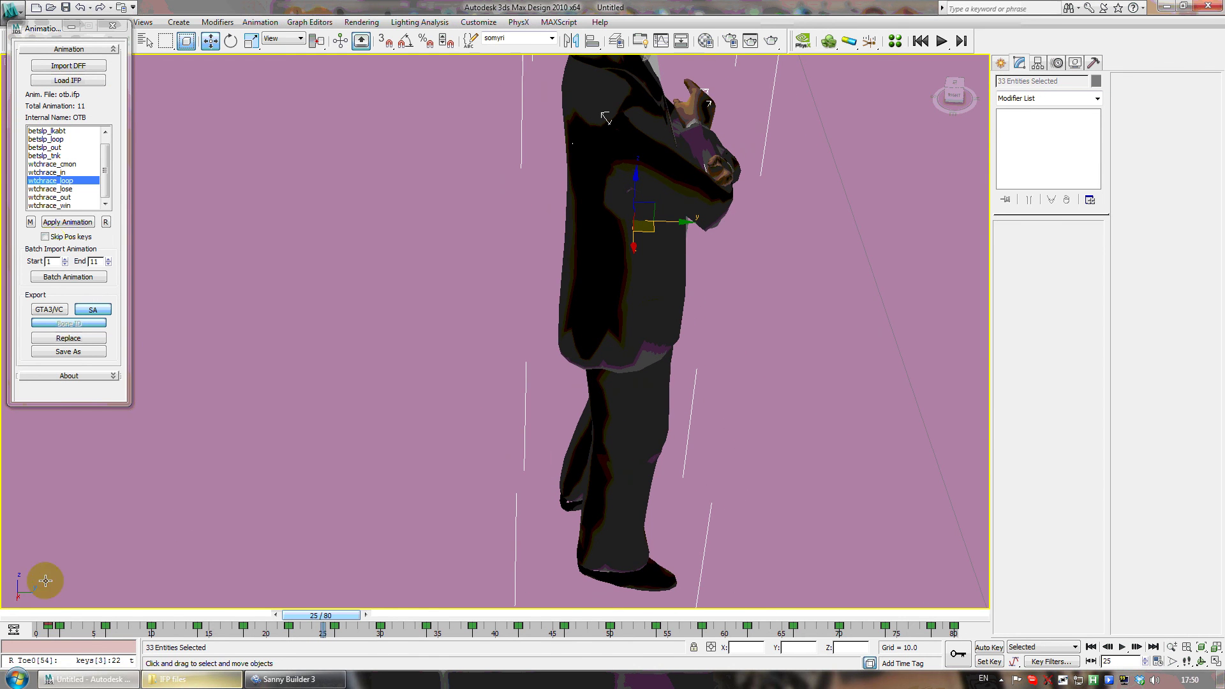
Minimise 3ds Max, then close the IFP files folder and the Sanny Builder script window
left_click(86, 678)
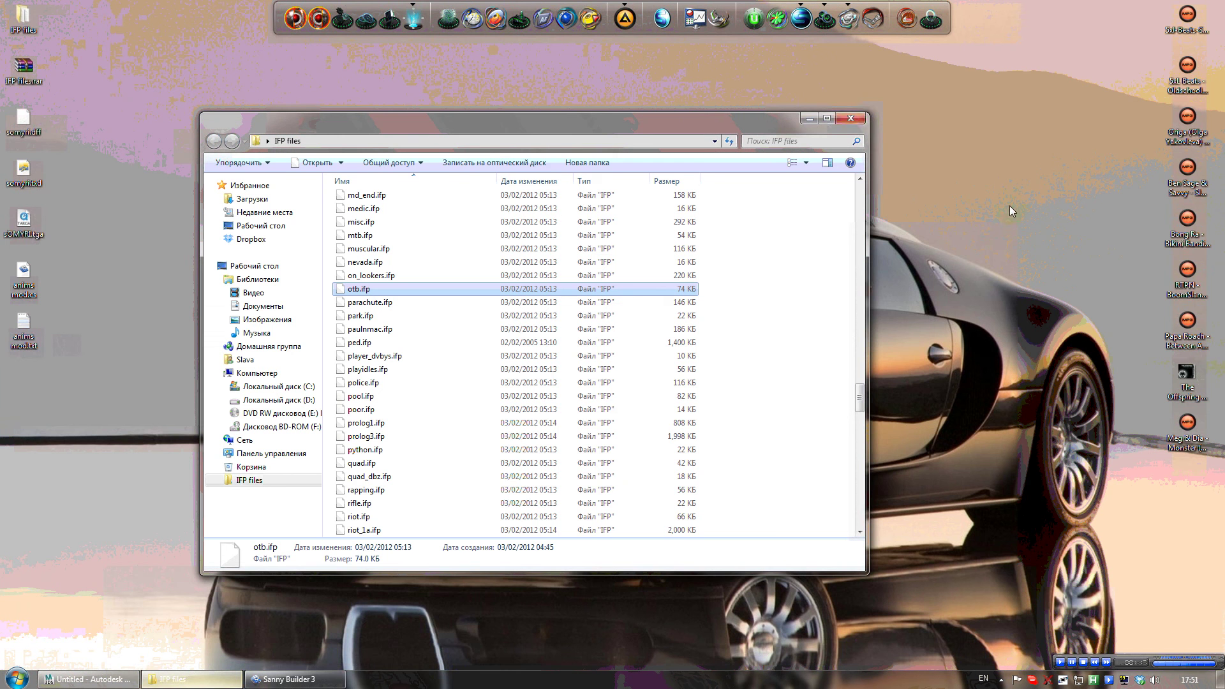
left_click(852, 119)
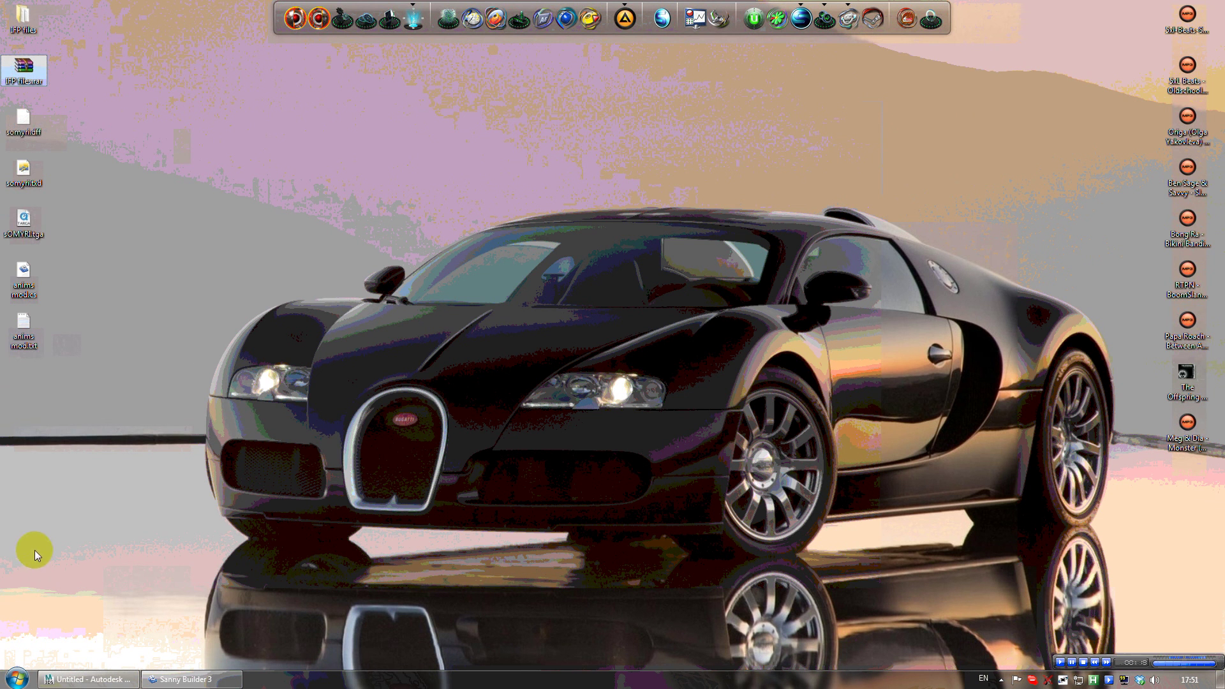
left_click(22, 272)
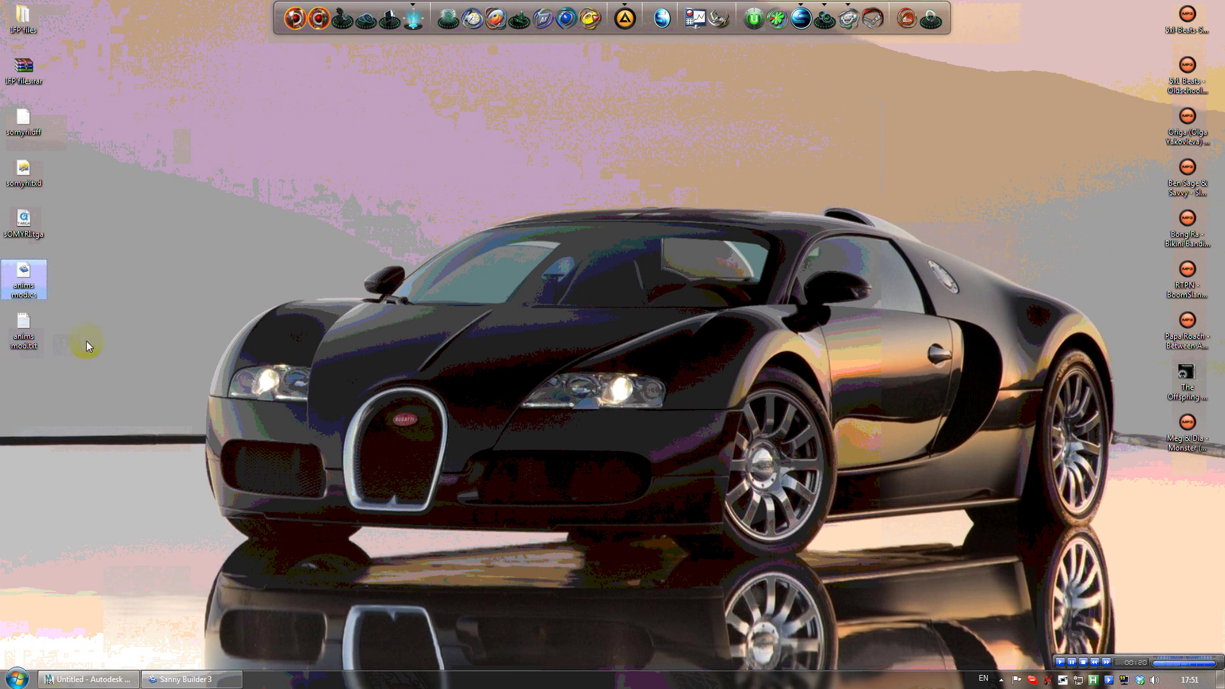
left_click(117, 428)
left_click(174, 680)
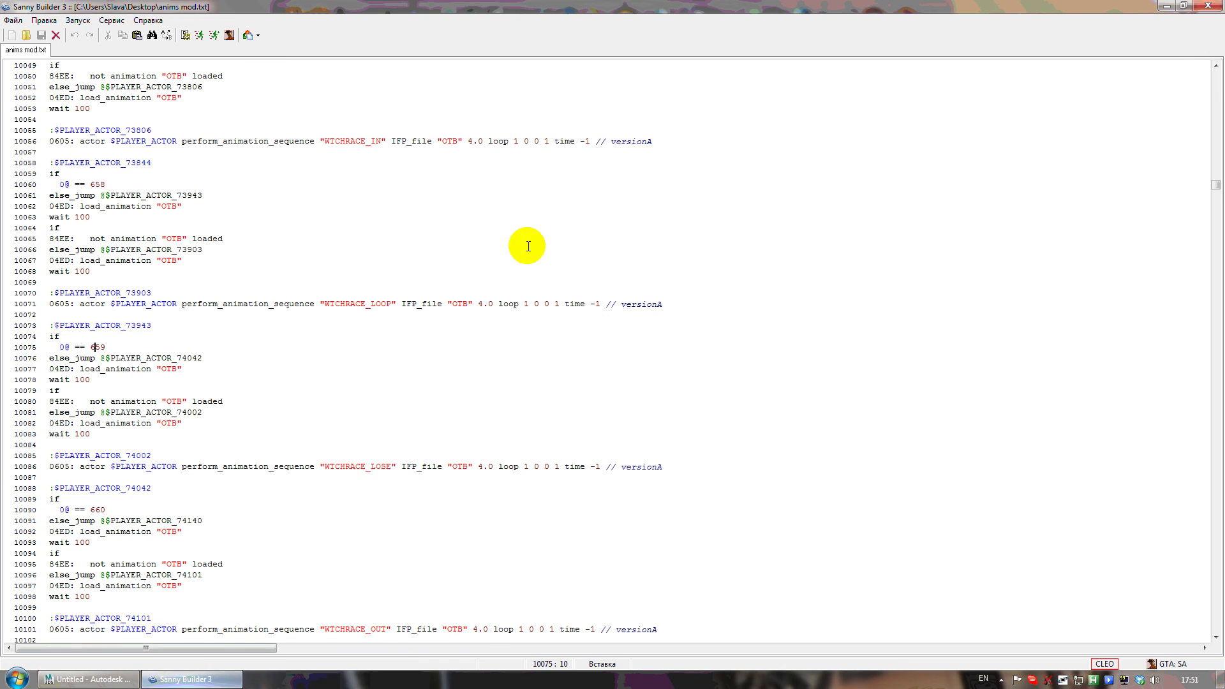
left_click(1209, 7)
Open anims mod.txt from the desktop, highlight animation number 1580 and the XPRESSSCRATCH entry's number, and close the file
double_click(24, 325)
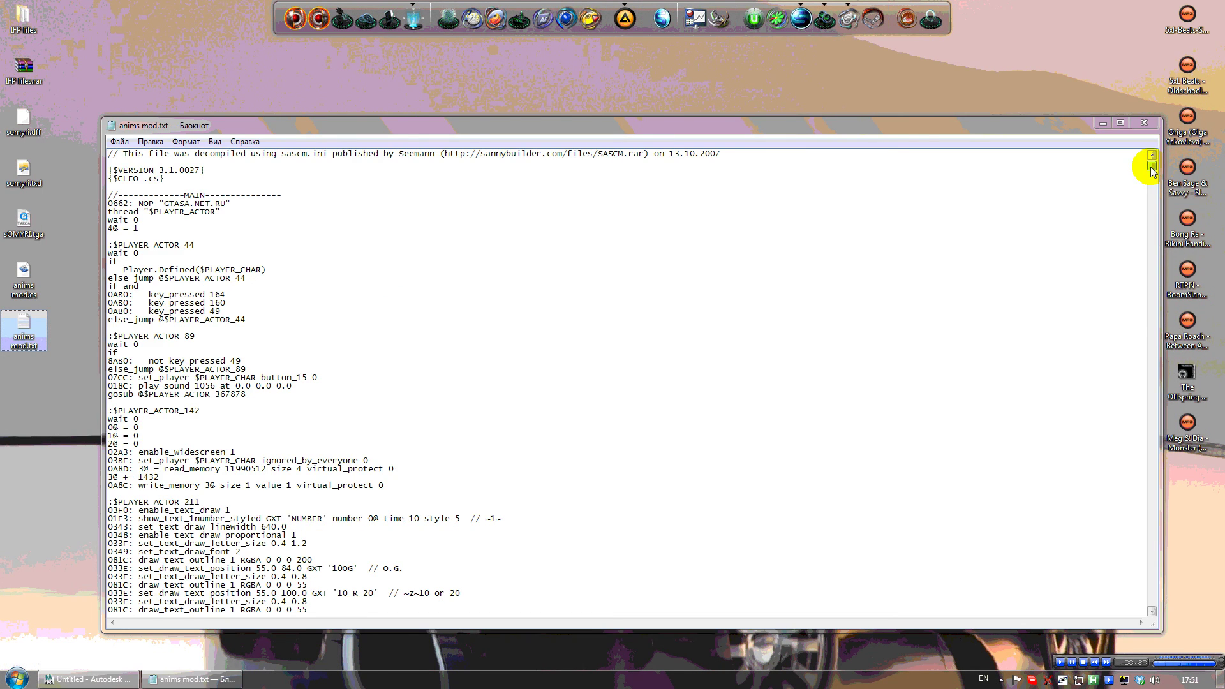
left_click_drag(1151, 167, 1151, 582)
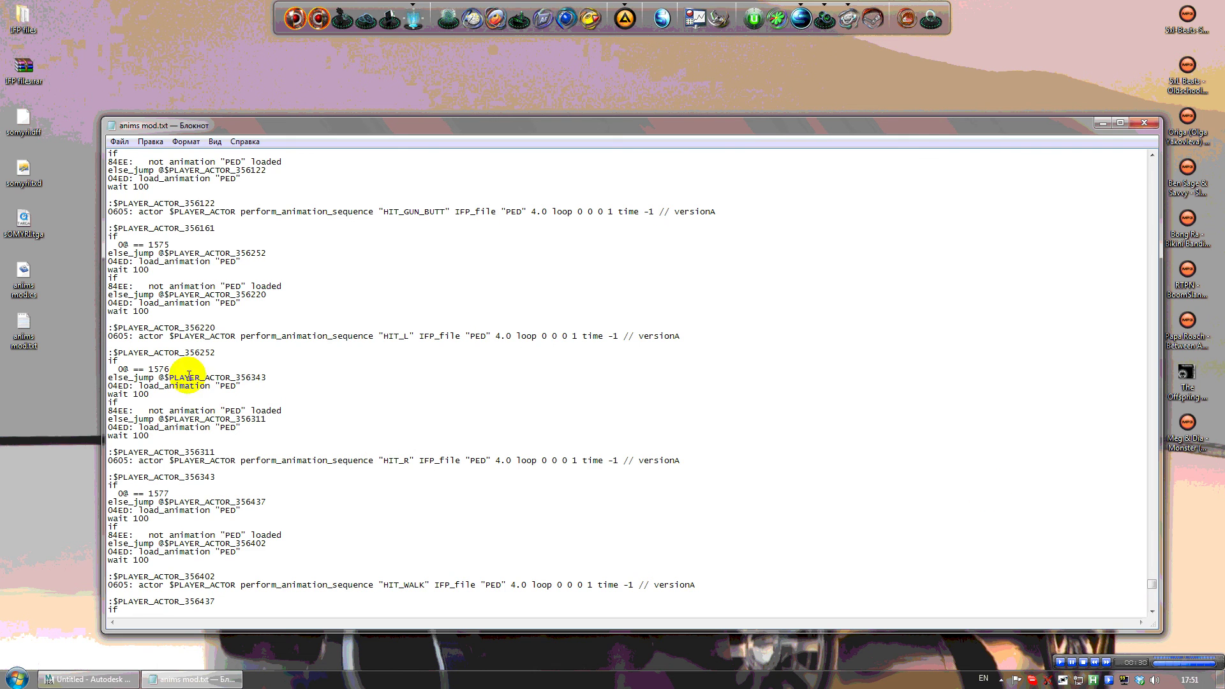
scroll(497, 357, "down", 17)
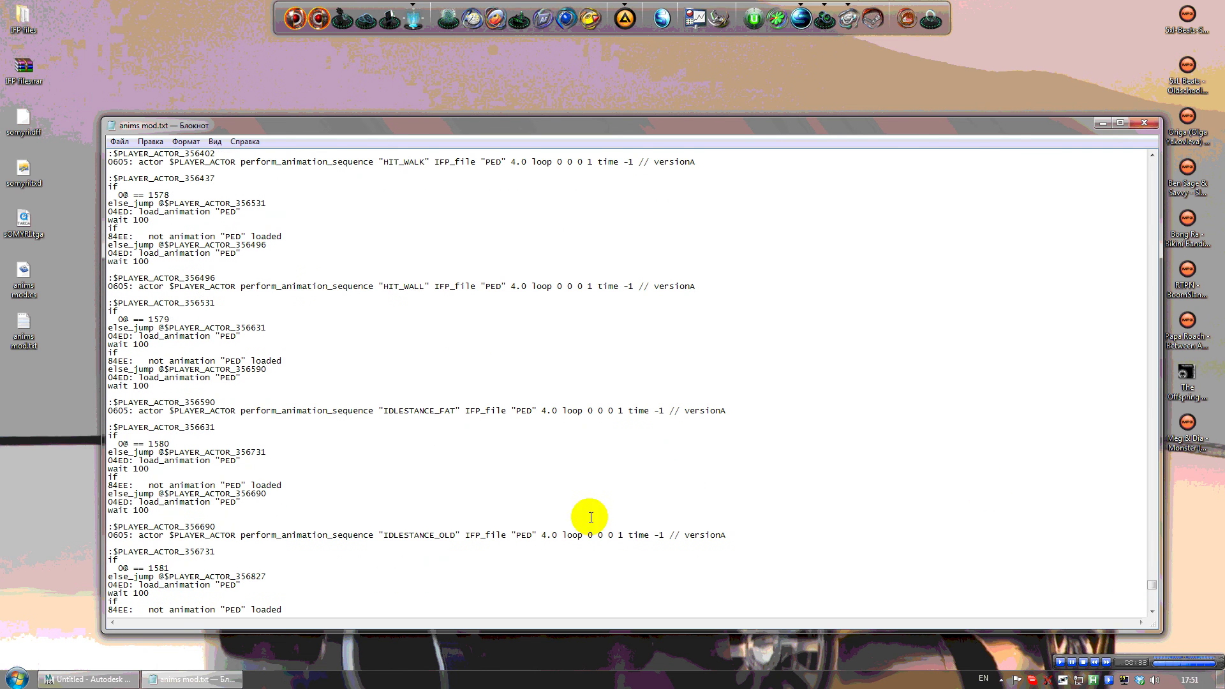
left_click_drag(175, 444, 151, 443)
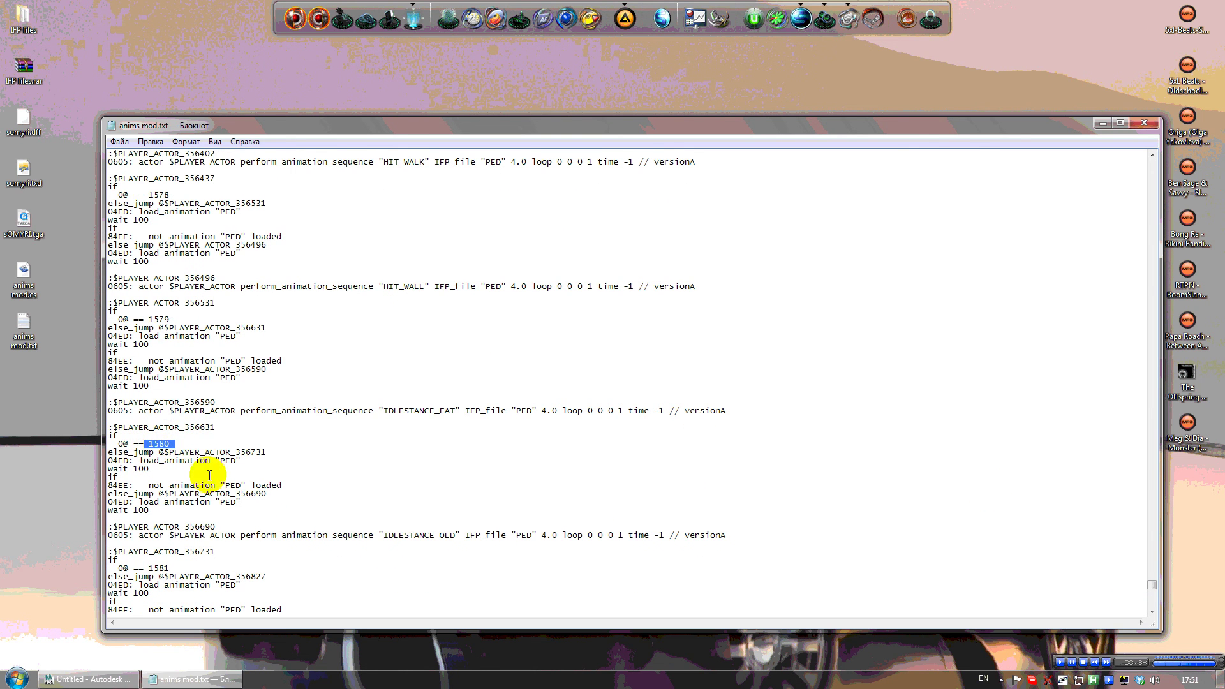
mouse_move(1151, 585)
left_mouse_down()
mouse_move(1150, 611)
mouse_move(1151, 598)
left_mouse_up()
double_click(156, 377)
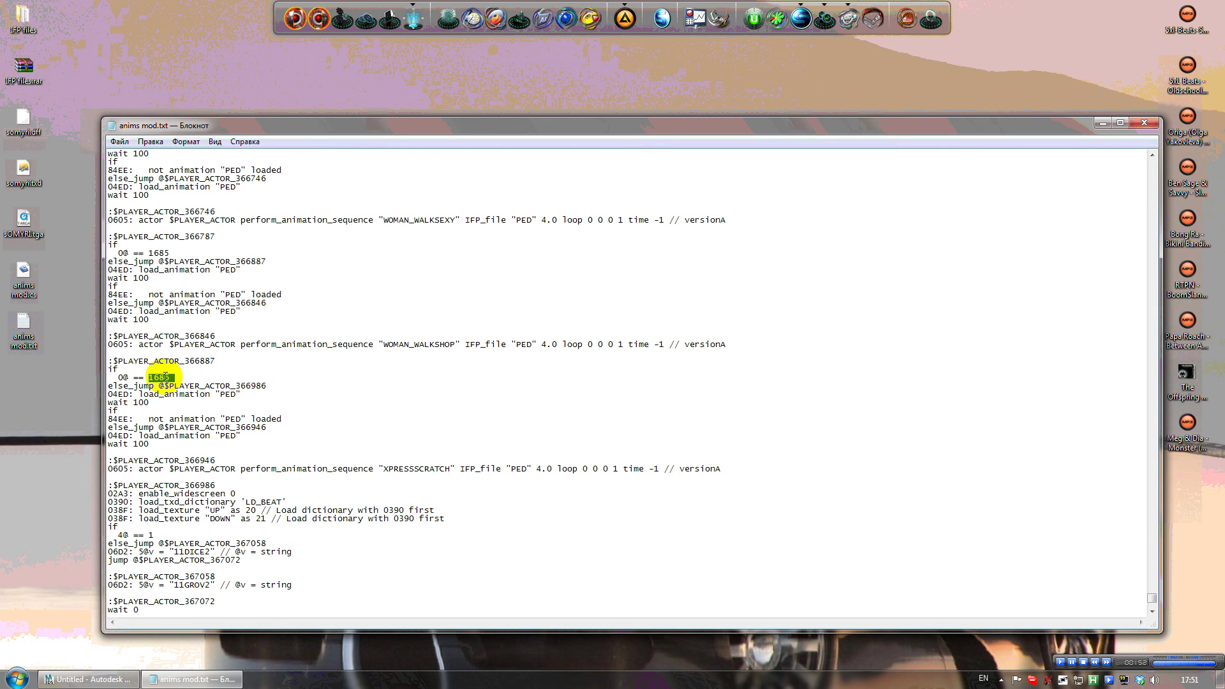
left_click(1144, 123)
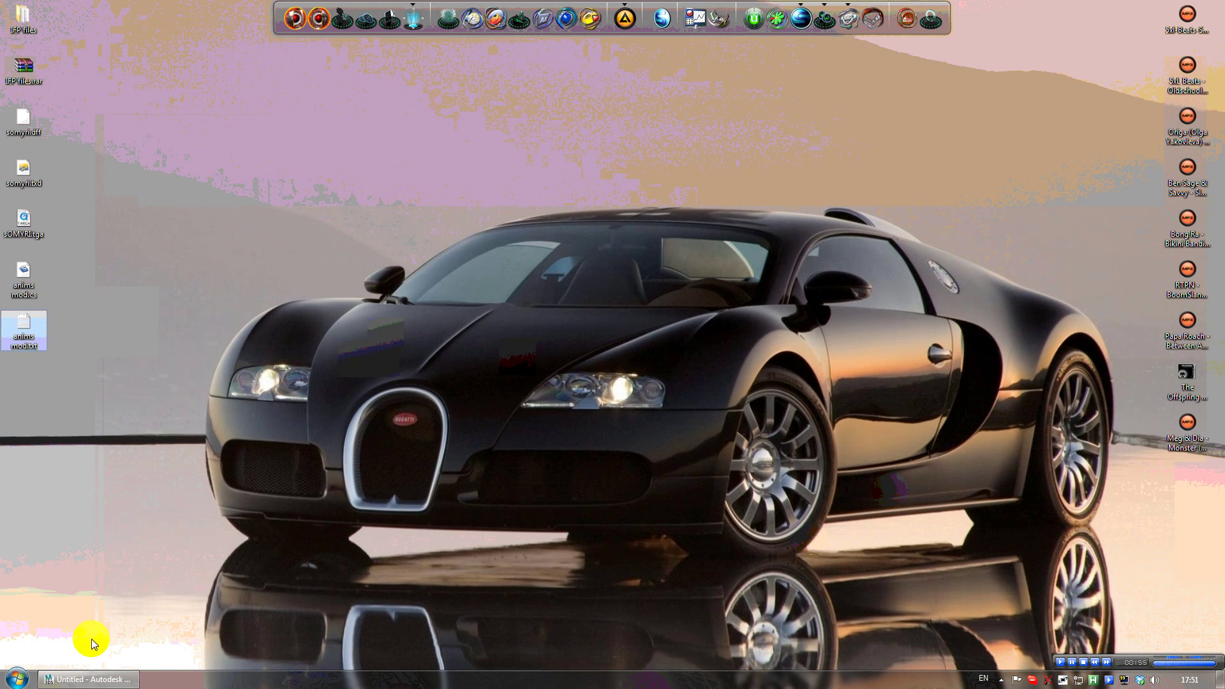
Switch back to 3ds Max and reframe the character in the side view
left_click(118, 679)
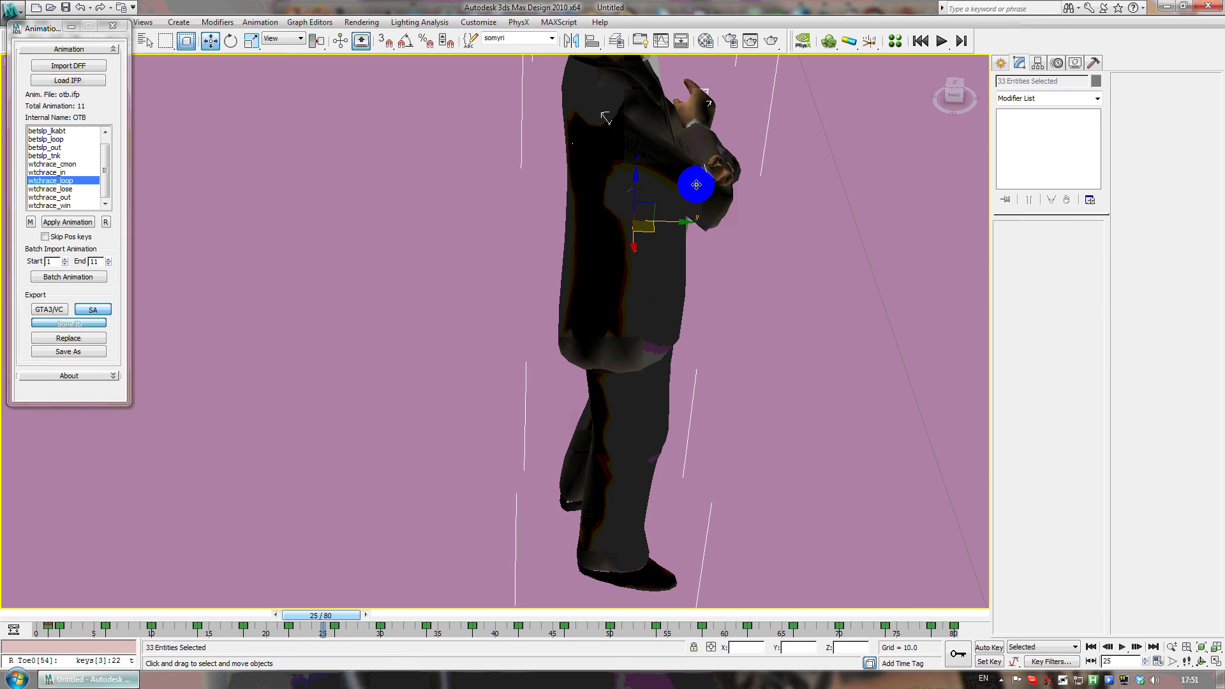
middle_click_drag(616, 262, 594, 285)
middle_click_drag(719, 162, 587, 318)
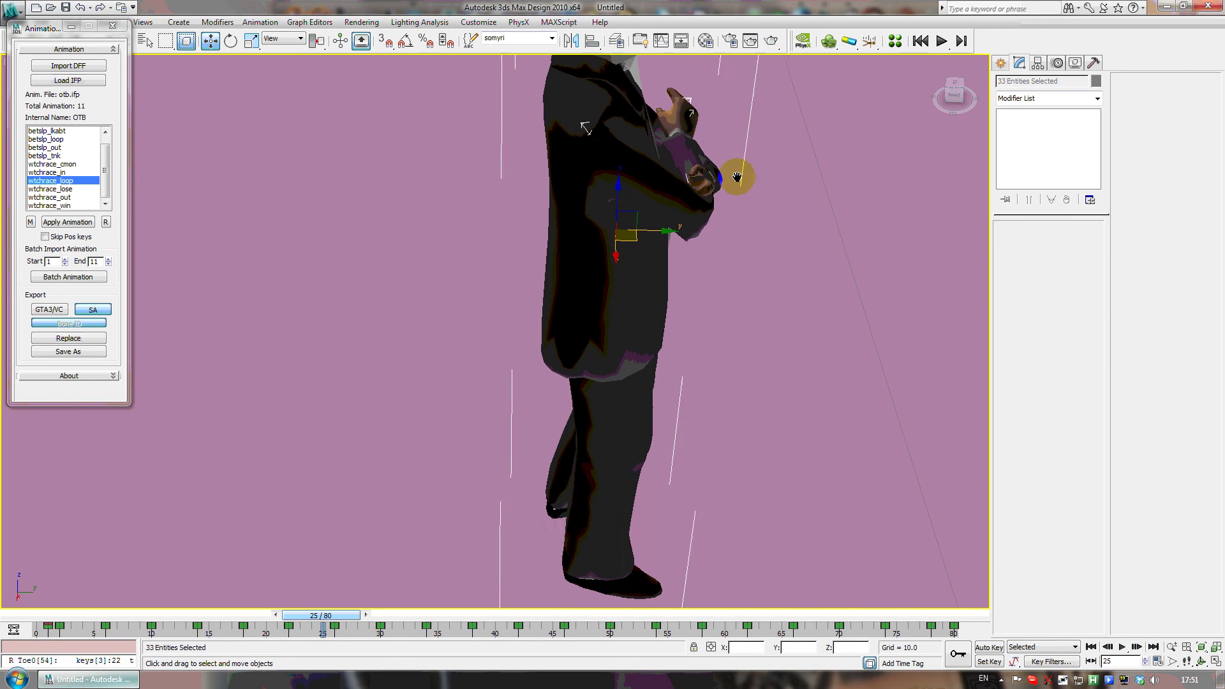